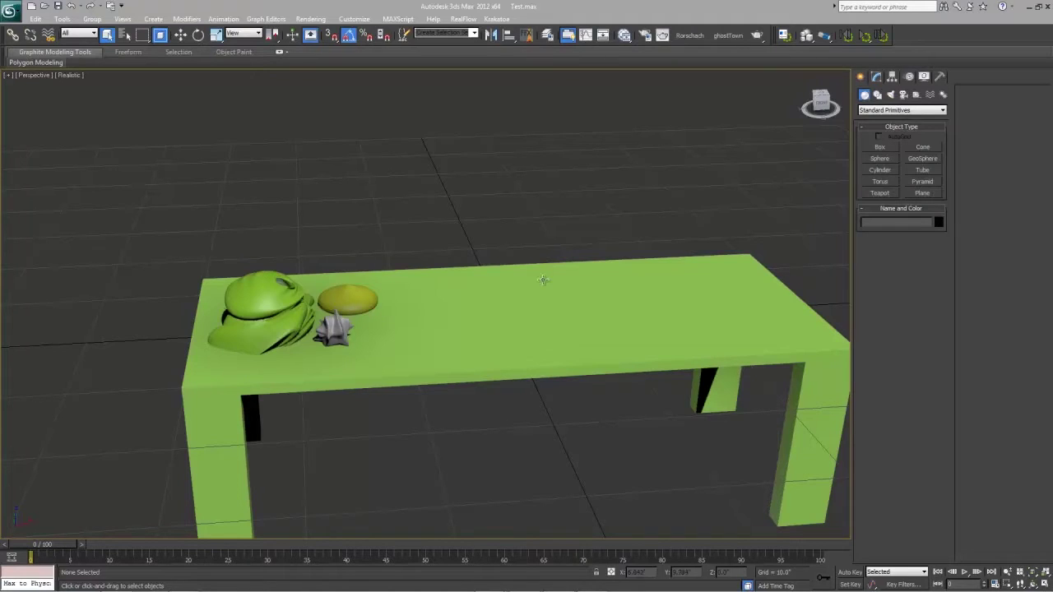
Move the grey spiky object along the tabletop towards the middle of the table
{"action": "middle_click_drag", "start_coordinate": [501, 289], "coordinate": [365, 247], "text": "alt"}
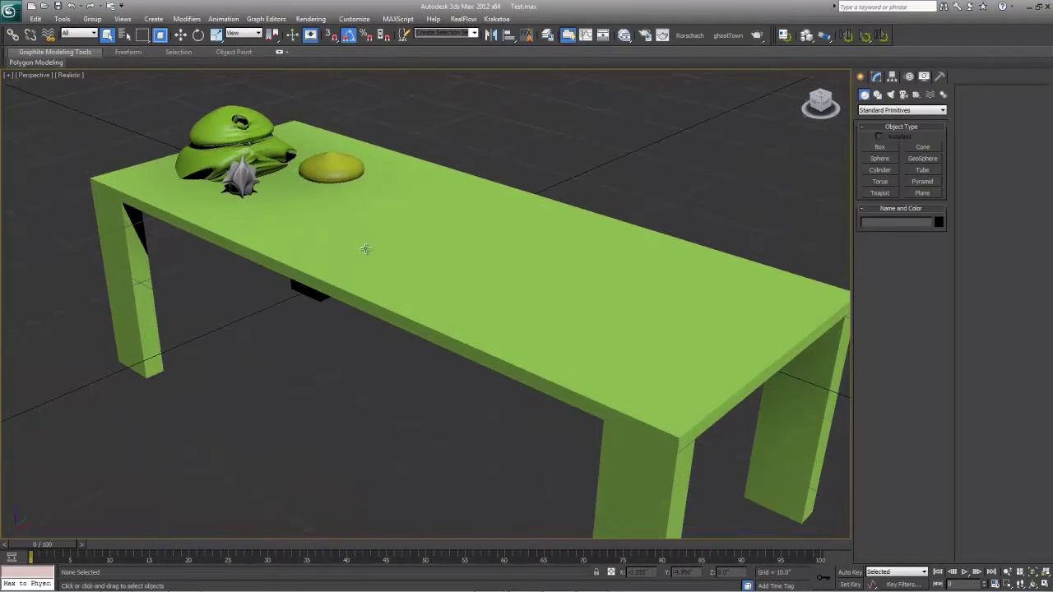
{"action": "left_click", "coordinate": [242, 179]}
{"action": "key", "text": "w"}
{"action": "left_click_drag", "start_coordinate": [241, 179], "coordinate": [424, 240]}
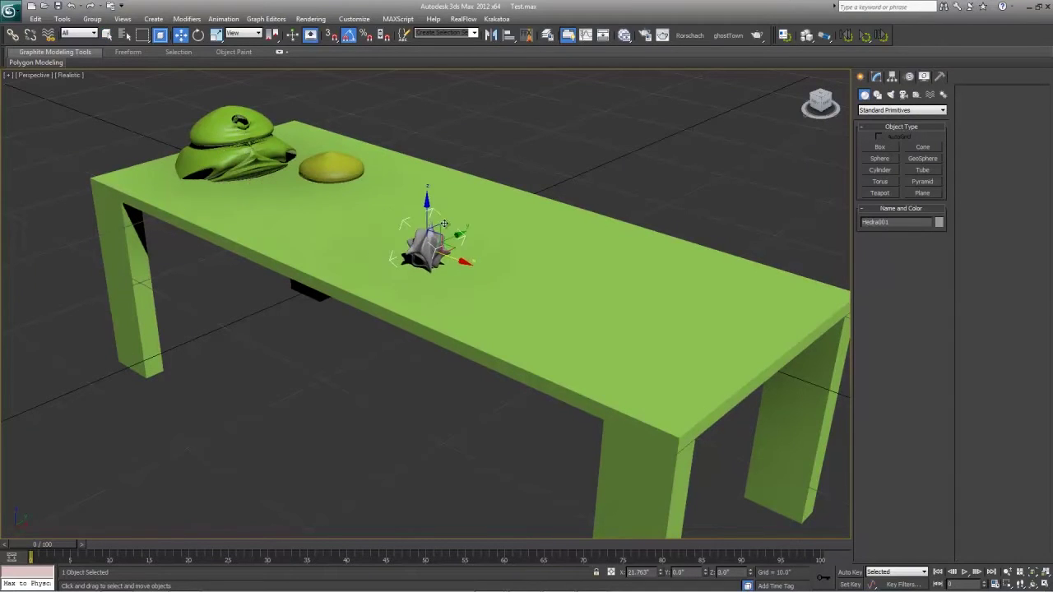
Move the yellow spindle towards the middle of the tabletop and shift the green torus knot slightly towards the back edge
{"action": "left_click", "coordinate": [321, 163]}
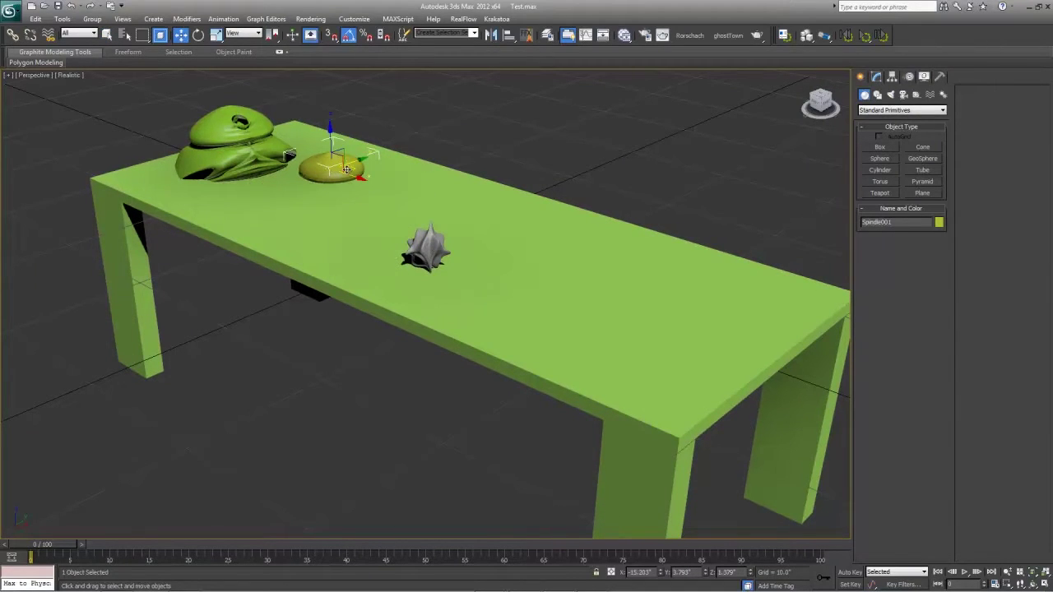
{"action": "left_click_drag", "start_coordinate": [347, 169], "coordinate": [481, 198]}
{"action": "key", "text": "z"}
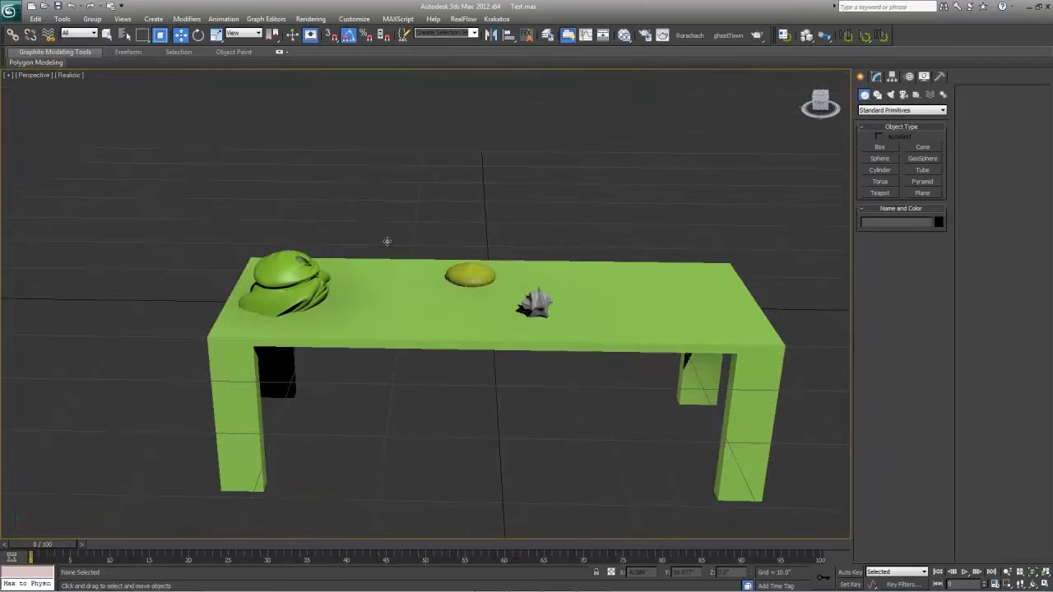
{"action": "left_click", "coordinate": [283, 285]}
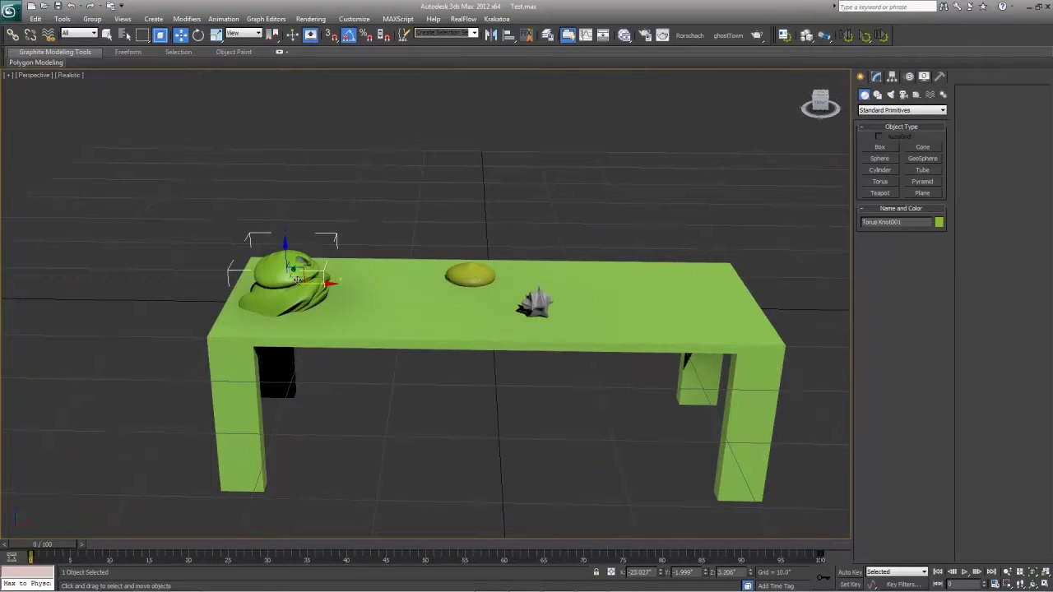
{"action": "mouse_move", "coordinate": [298, 280]}
{"action": "left_mouse_down"}
{"action": "mouse_move", "coordinate": [339, 323]}
{"action": "mouse_move", "coordinate": [309, 265]}
{"action": "left_mouse_up"}
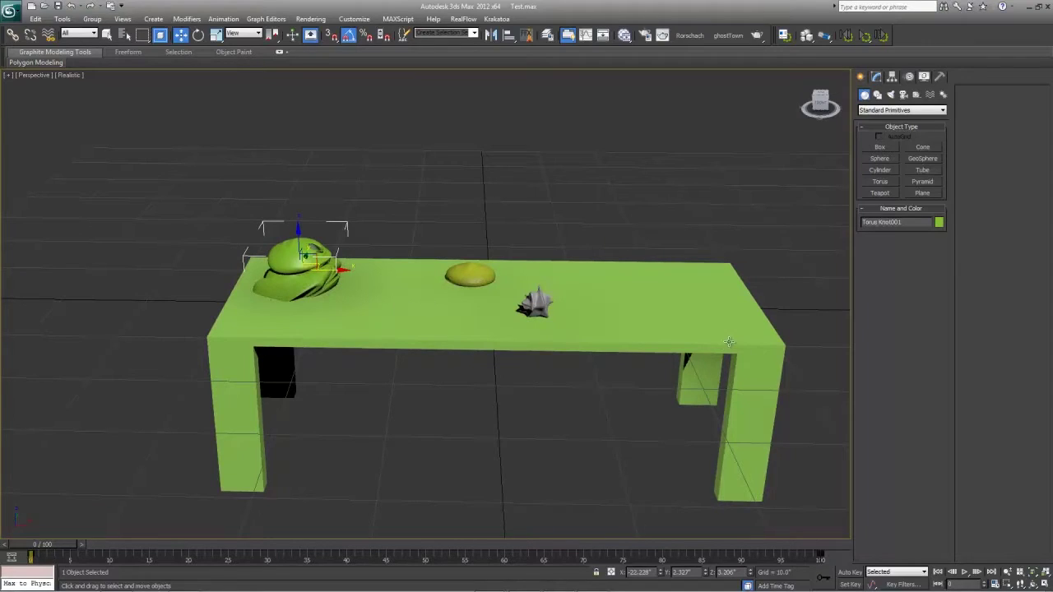
Examine the table and the torus knot, spindle and spiky object on it from several angles, ending with nothing selected
{"action": "left_click", "coordinate": [749, 379]}
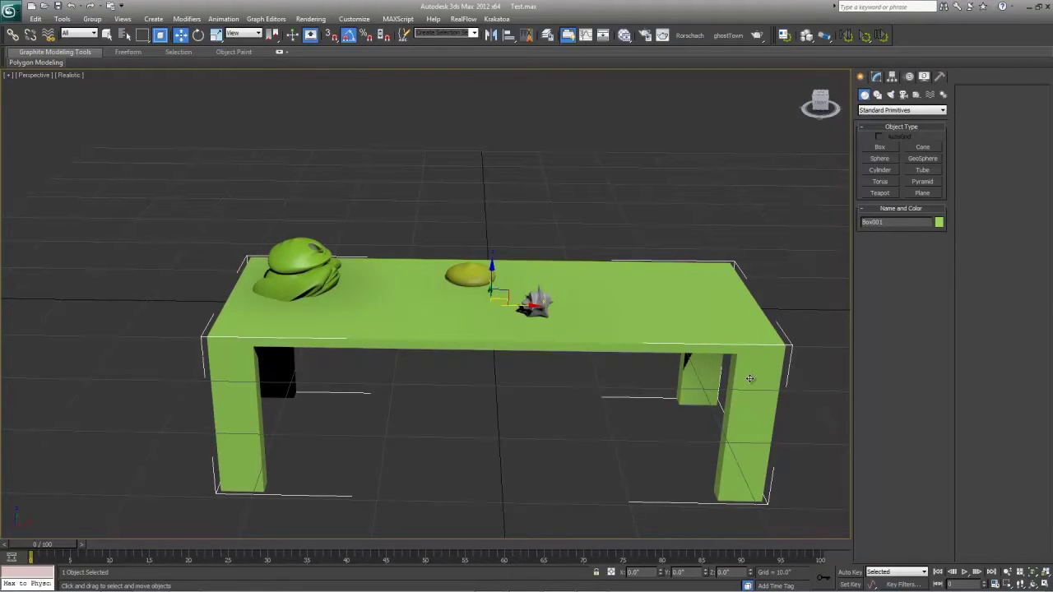
{"action": "left_click", "coordinate": [545, 311]}
{"action": "key", "text": "z"}
{"action": "scroll", "coordinate": [543, 312], "scroll_direction": "down", "scroll_amount": 5}
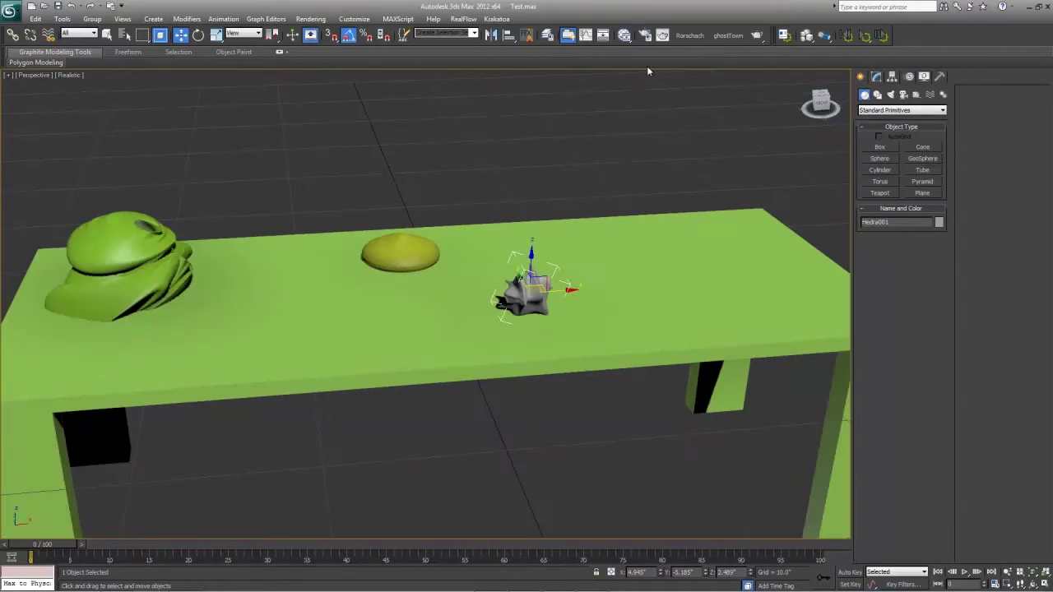
{"action": "scroll", "coordinate": [390, 188], "scroll_direction": "down", "scroll_amount": 8}
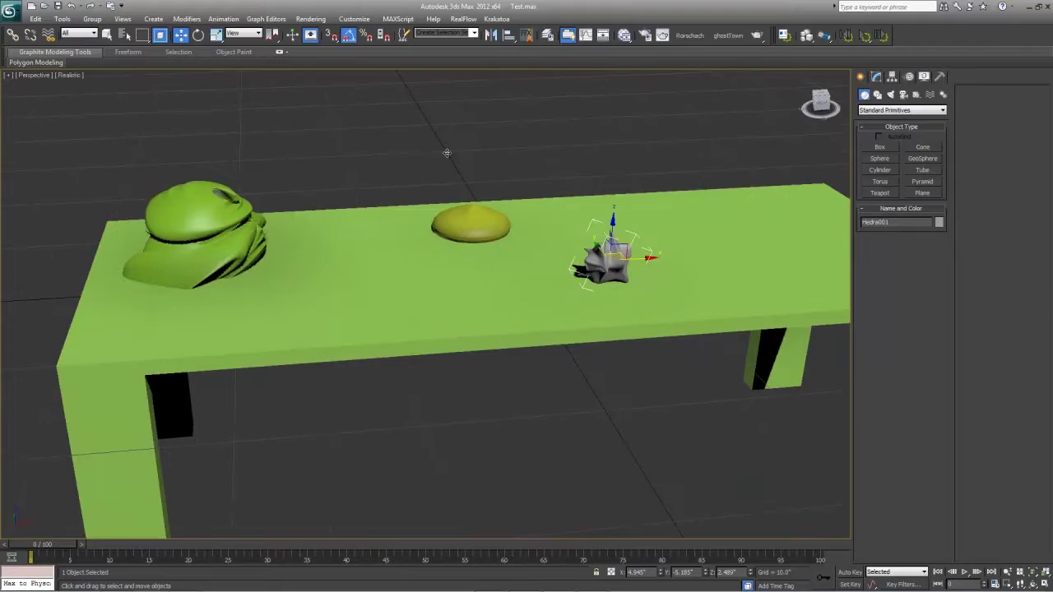
{"action": "scroll", "coordinate": [328, 240], "scroll_direction": "up", "scroll_amount": 5}
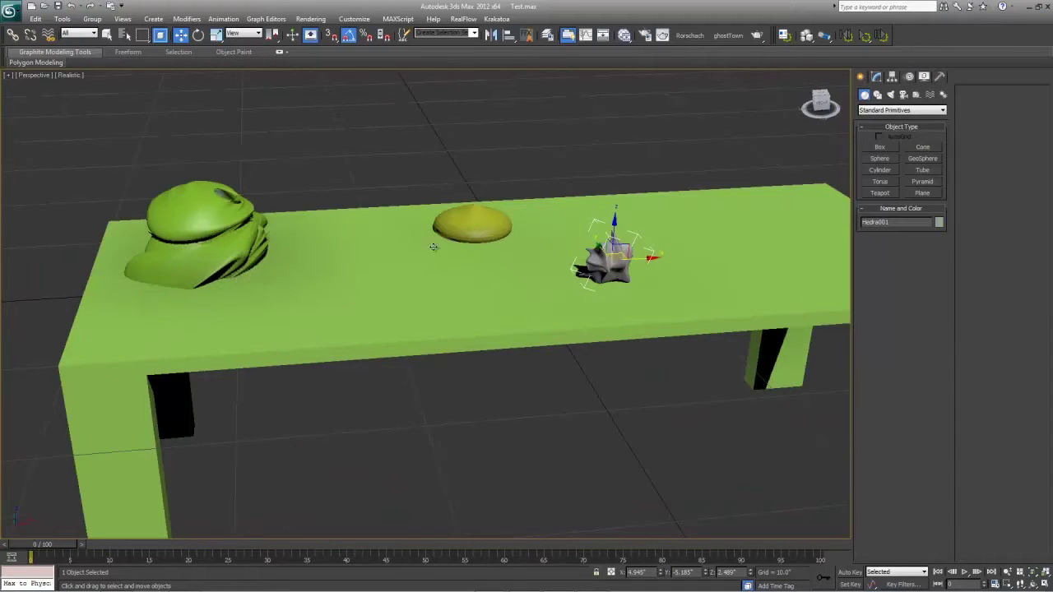
{"action": "left_click", "coordinate": [246, 234]}
{"action": "key", "text": "z"}
{"action": "scroll", "coordinate": [618, 265], "scroll_direction": "down", "scroll_amount": 5}
{"action": "middle_click_drag", "start_coordinate": [730, 270], "coordinate": [583, 165], "text": "alt"}
{"action": "scroll", "coordinate": [583, 165], "scroll_direction": "down", "scroll_amount": 3}
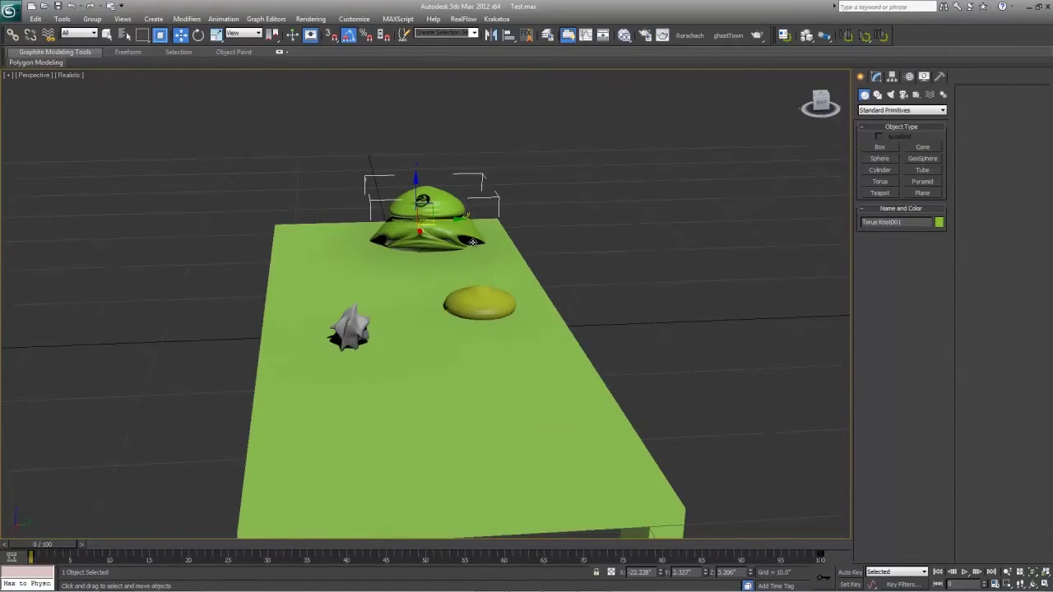
{"action": "middle_click_drag", "start_coordinate": [472, 241], "coordinate": [527, 240], "text": "alt"}
{"action": "left_click", "coordinate": [618, 265]}
{"action": "key", "text": "z"}
{"action": "scroll", "coordinate": [613, 282], "scroll_direction": "down", "scroll_amount": 2}
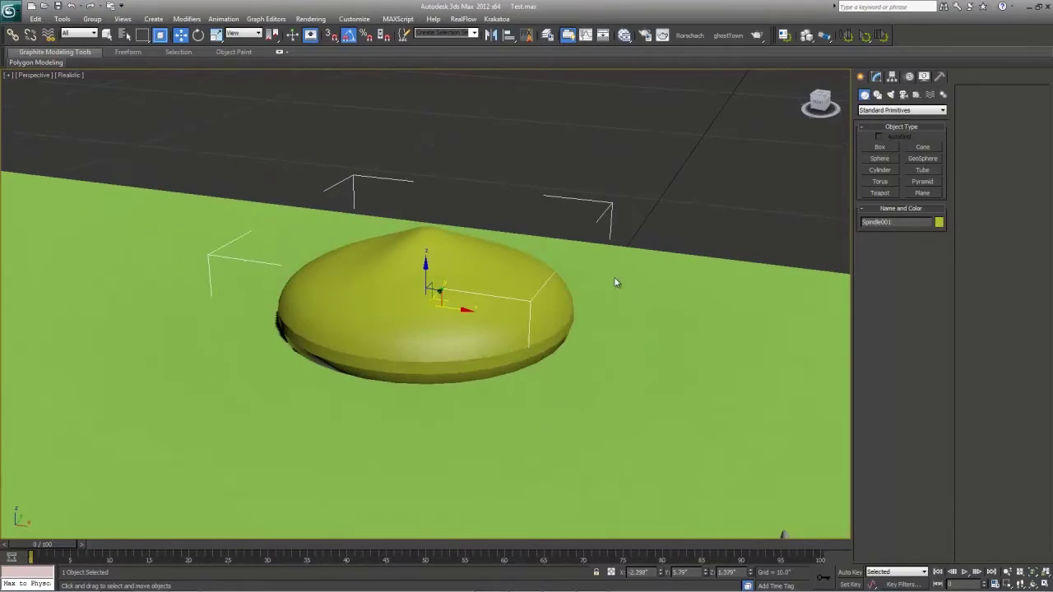
{"action": "scroll", "coordinate": [488, 239], "scroll_direction": "down", "scroll_amount": 4}
{"action": "left_click", "coordinate": [493, 414]}
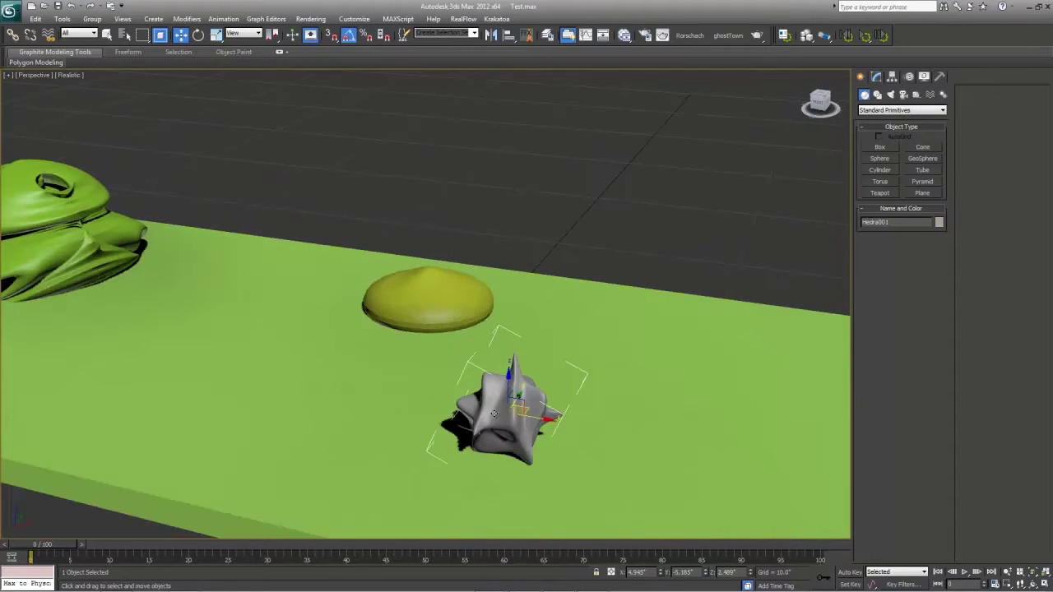
{"action": "scroll", "coordinate": [357, 321], "scroll_direction": "down", "scroll_amount": 3}
{"action": "left_click", "coordinate": [366, 232]}
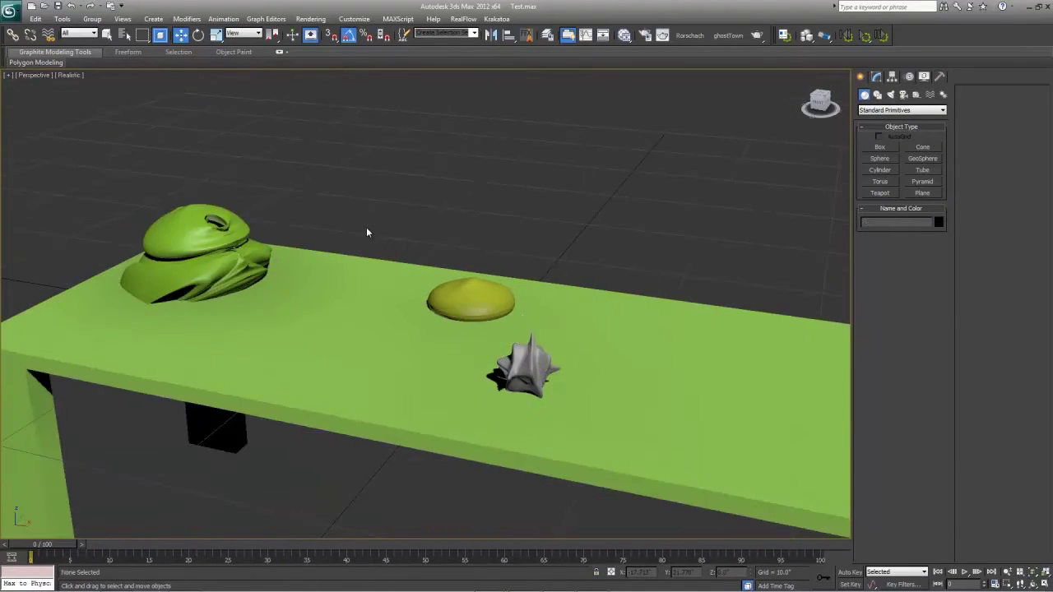
{"action": "left_click", "coordinate": [514, 367]}
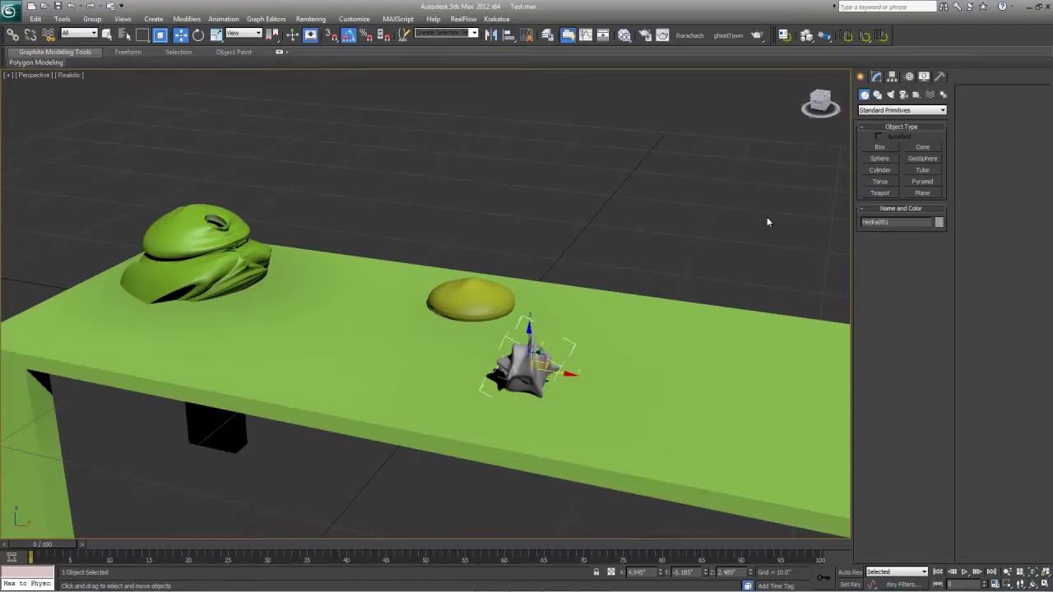
{"action": "left_click", "coordinate": [877, 76]}
{"action": "left_click", "coordinate": [555, 168]}
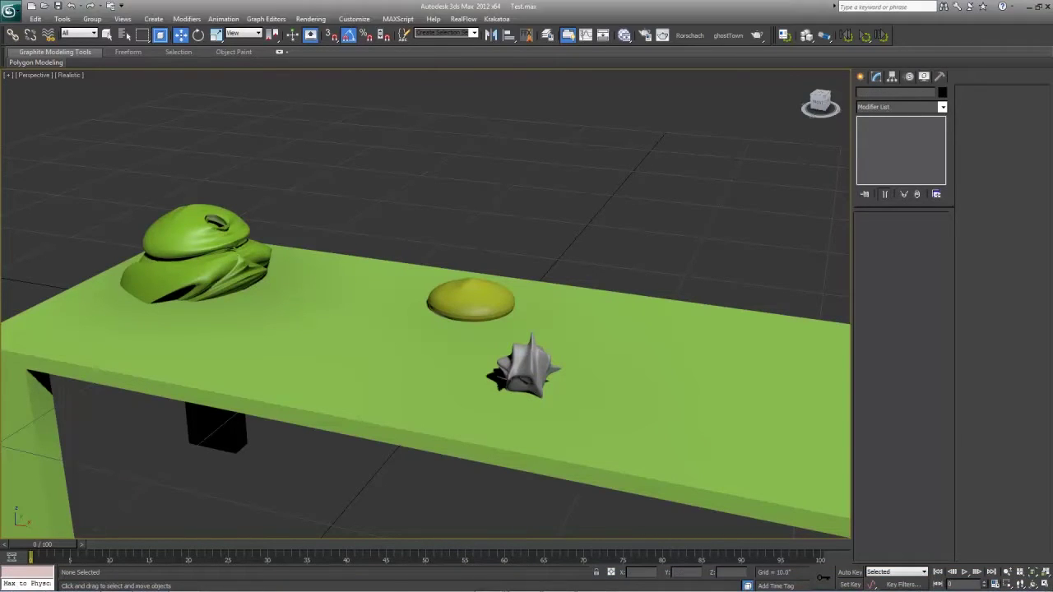
Switch to the Chrome window with ScriptSpot's Rorschach (Upd. 10/09/13) page and reposition it over the viewport
{"action": "mouse_move", "coordinate": [488, 582]}
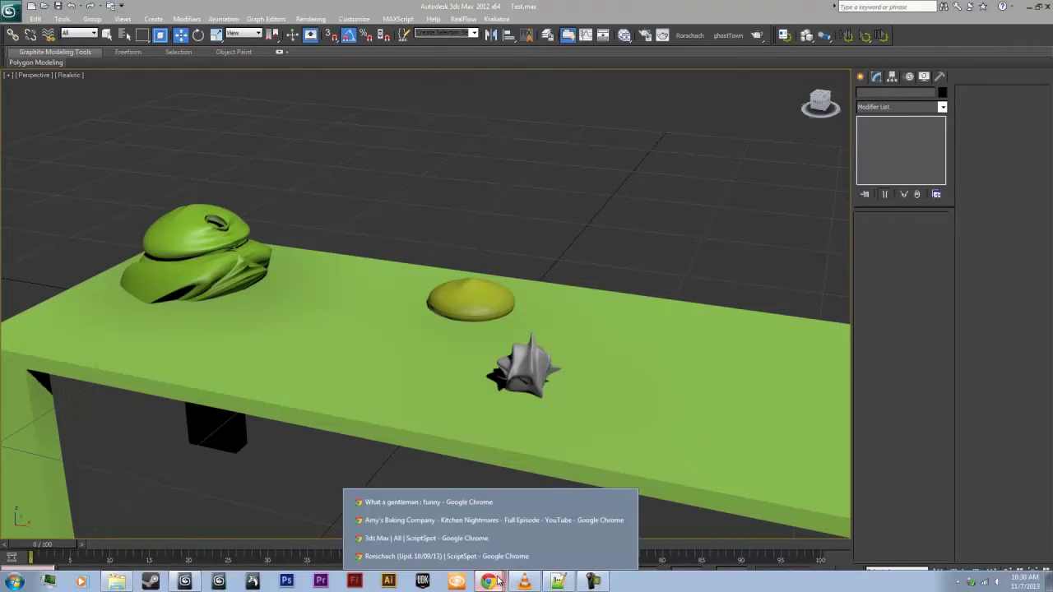
{"action": "left_click", "coordinate": [435, 536]}
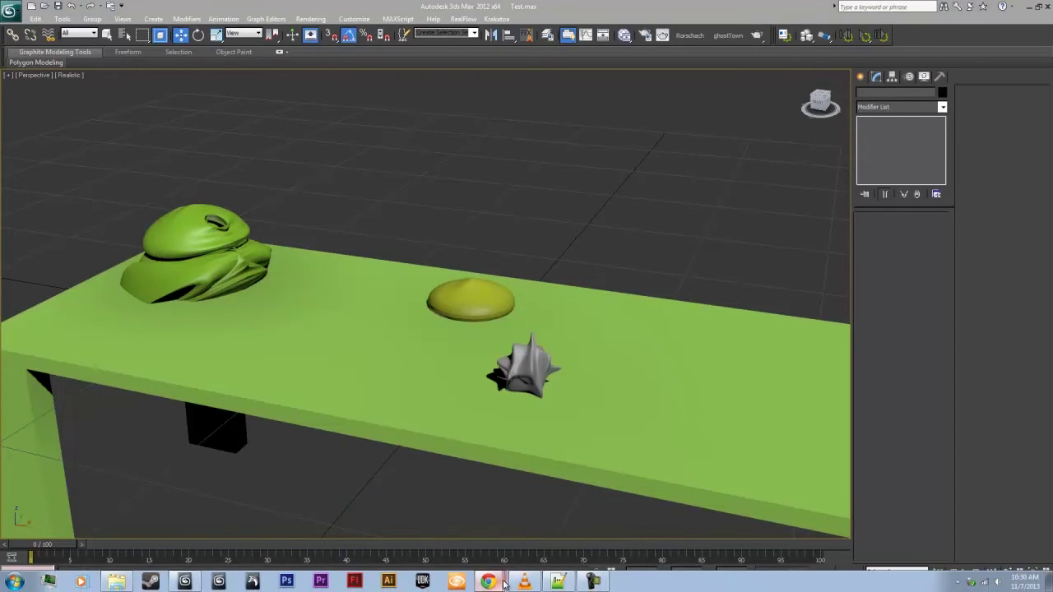
{"action": "mouse_move", "coordinate": [488, 581]}
{"action": "left_click", "coordinate": [457, 558]}
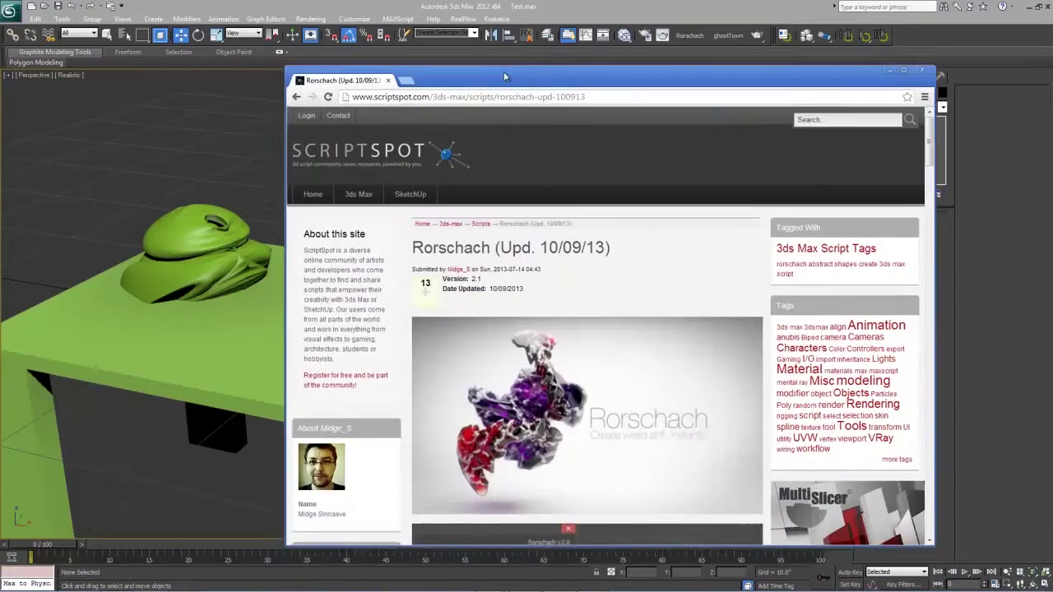
{"action": "left_click_drag", "start_coordinate": [511, 76], "coordinate": [458, 91]}
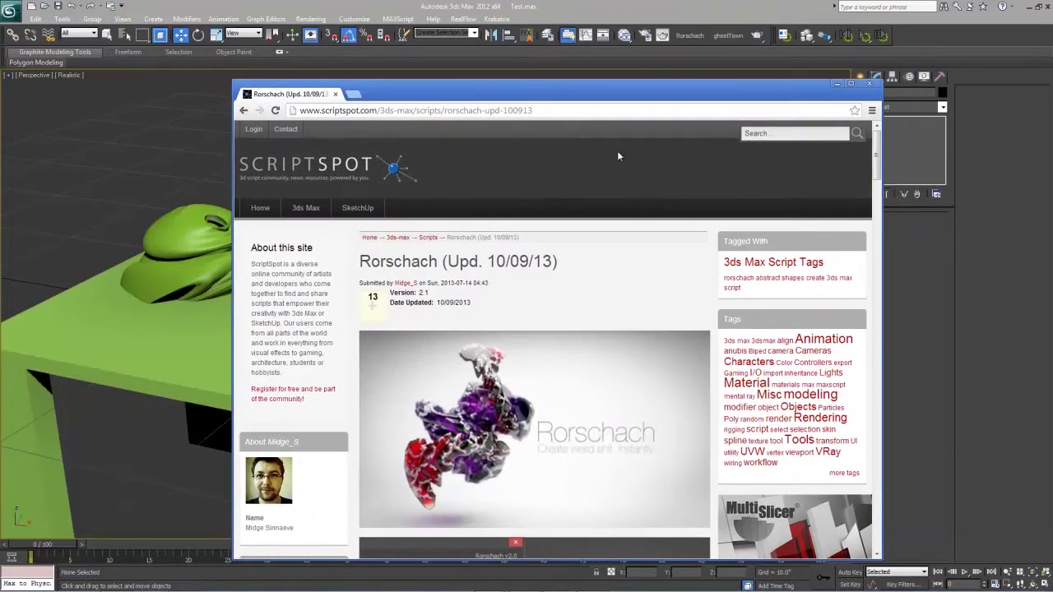
Examine the Rorschach script page's description, installation notes, example images, version requirement and rorschach_v2.1.mcr attachment
{"action": "scroll", "coordinate": [577, 323], "scroll_direction": "down", "scroll_amount": 8}
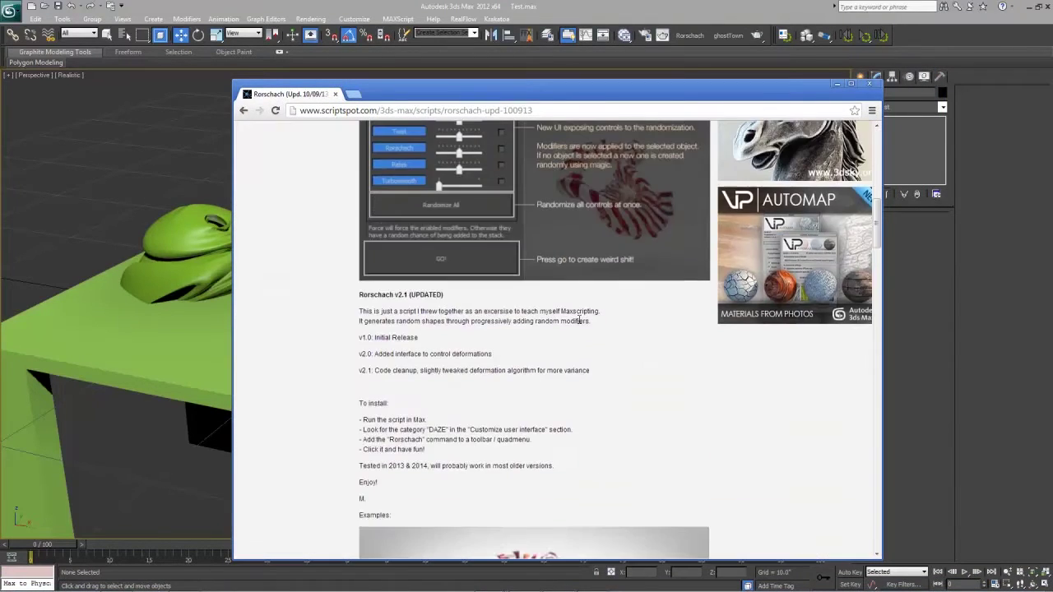
{"action": "scroll", "coordinate": [577, 323], "scroll_direction": "down", "scroll_amount": 6}
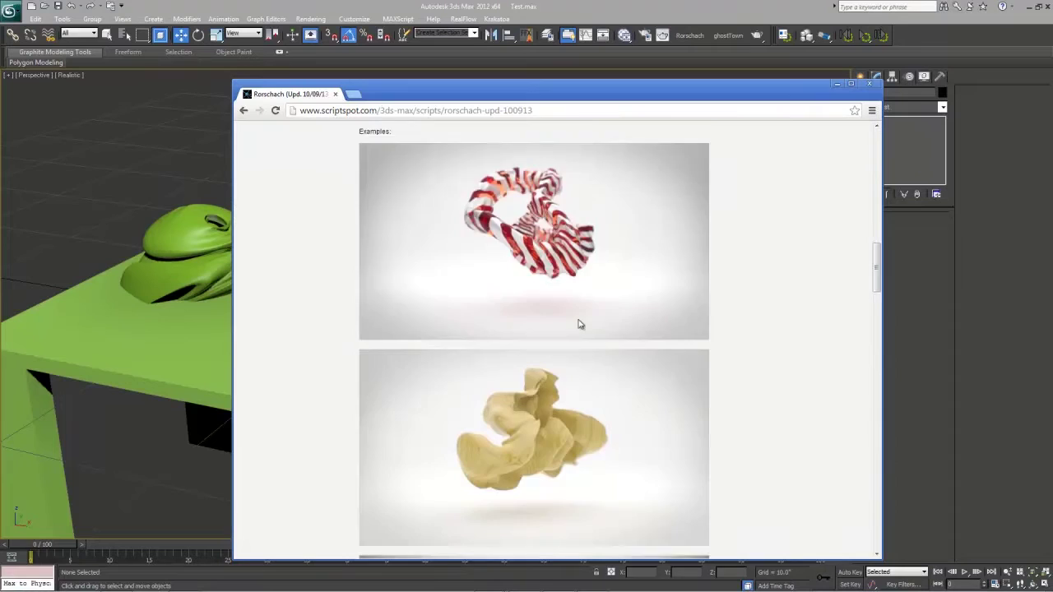
{"action": "scroll", "coordinate": [578, 324], "scroll_direction": "down", "scroll_amount": 8}
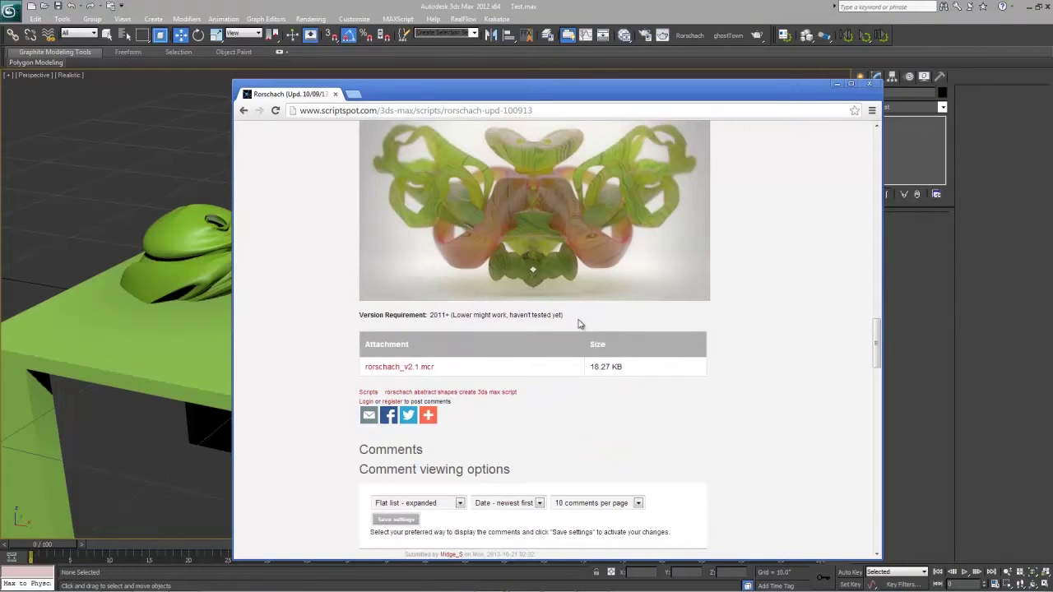
{"action": "scroll", "coordinate": [579, 324], "scroll_direction": "up", "scroll_amount": 7}
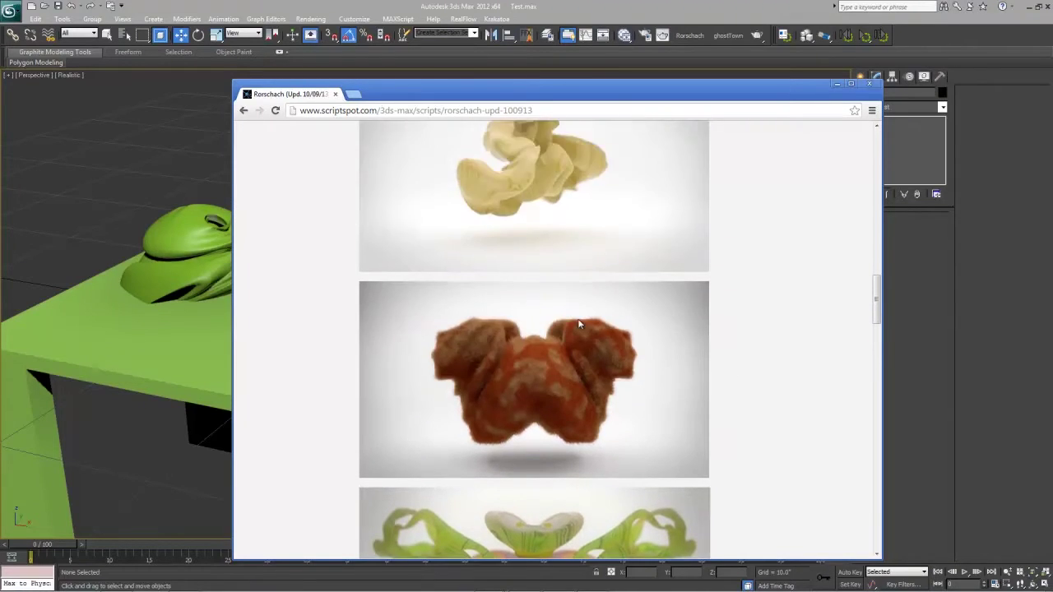
{"action": "scroll", "coordinate": [578, 324], "scroll_direction": "down", "scroll_amount": 2}
{"action": "scroll", "coordinate": [578, 324], "scroll_direction": "down", "scroll_amount": 2}
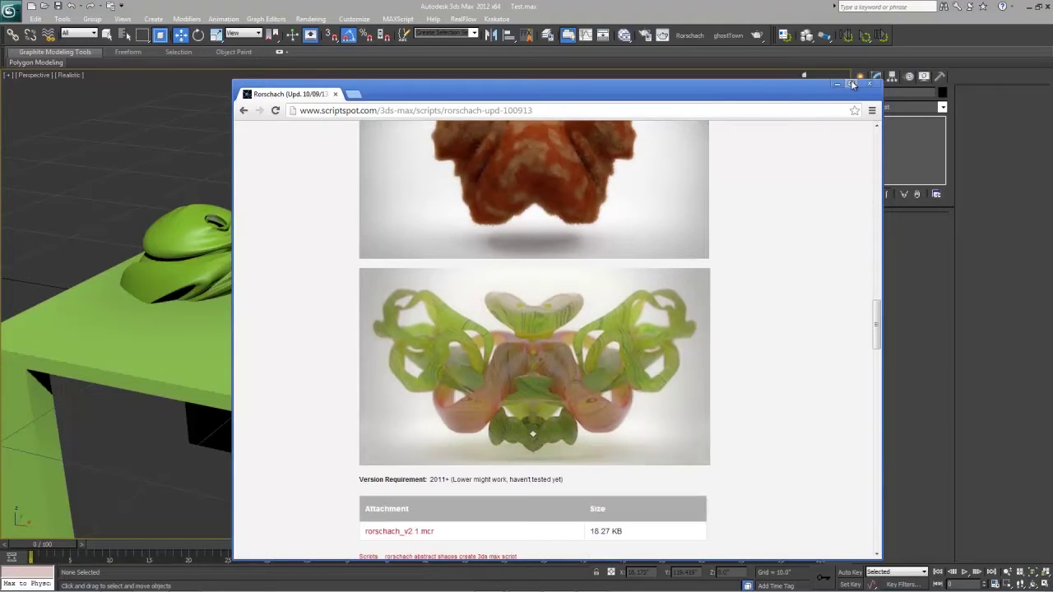
{"action": "scroll", "coordinate": [411, 334], "scroll_direction": "down", "scroll_amount": 4}
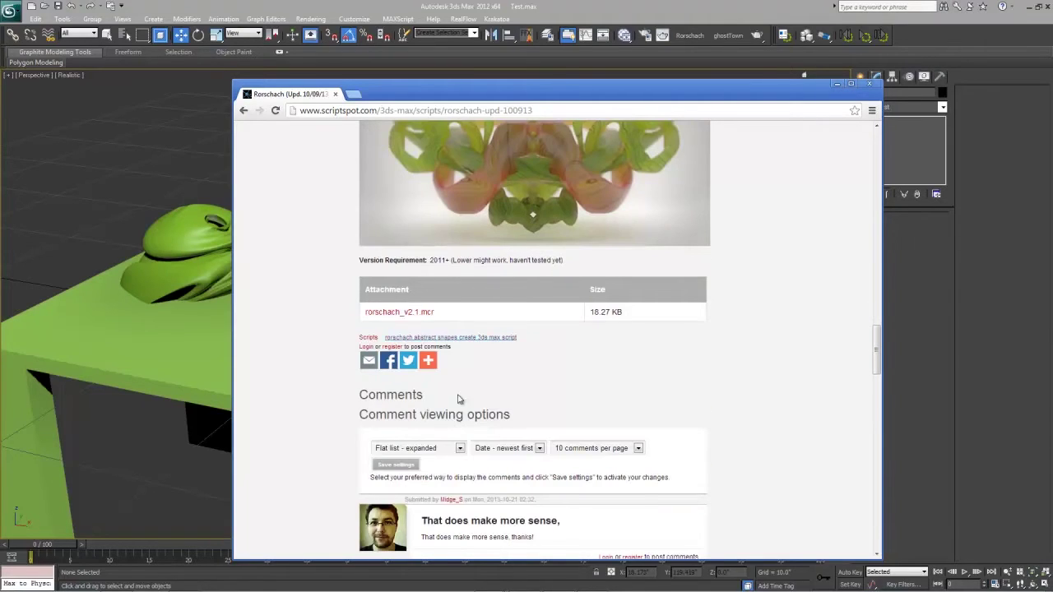
{"action": "mouse_move", "coordinate": [428, 360]}
Switch back to 3ds Max, locate the rorschach_v2.1 macroscript in the Scripts folder, and dismiss the script file chooser
{"action": "left_click", "coordinate": [672, 4]}
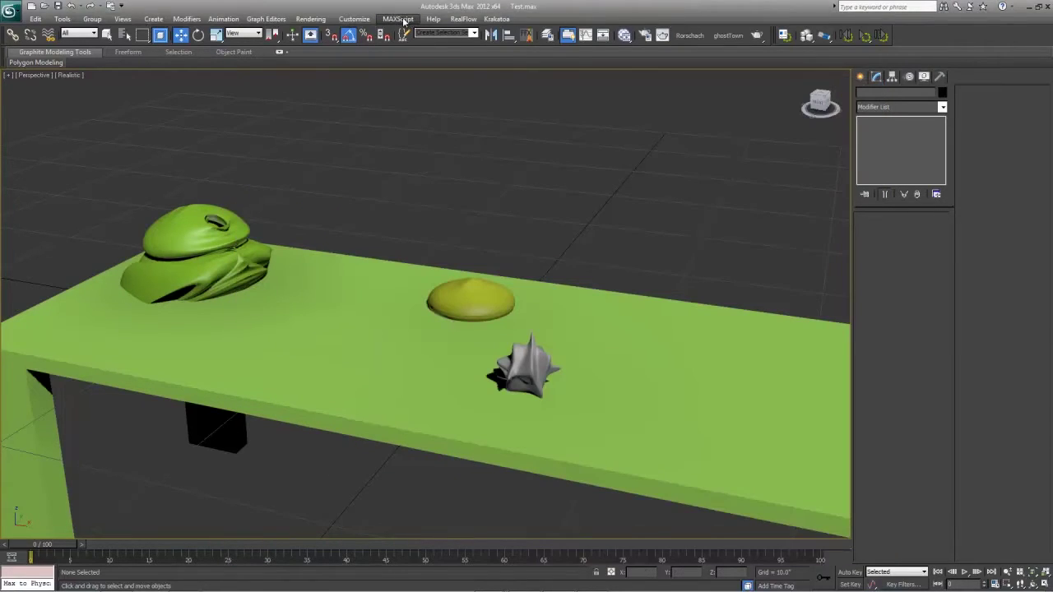
{"action": "left_click", "coordinate": [404, 20]}
{"action": "left_click", "coordinate": [411, 56]}
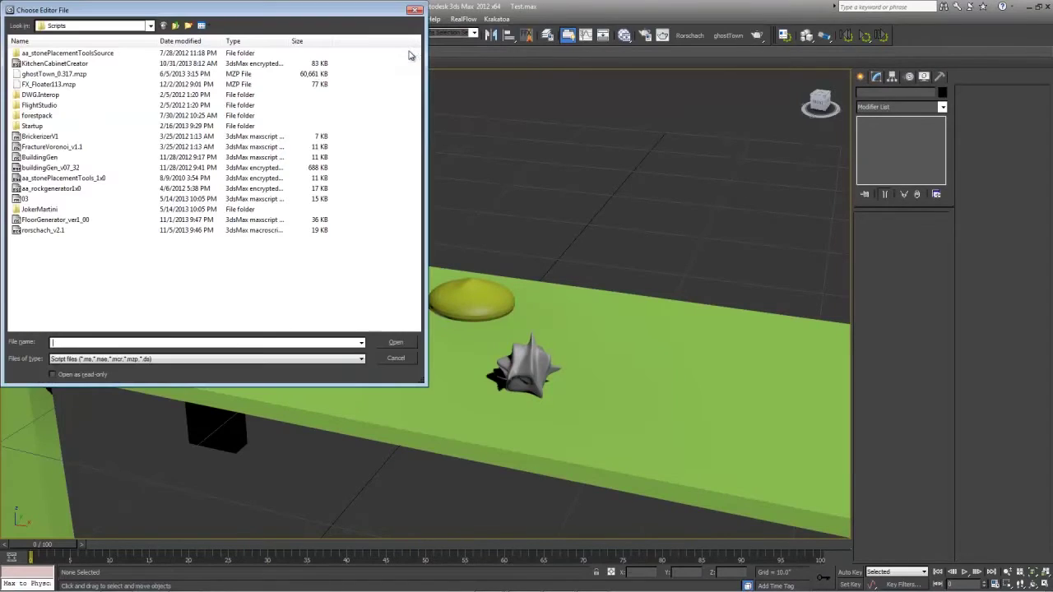
{"action": "left_click", "coordinate": [66, 232]}
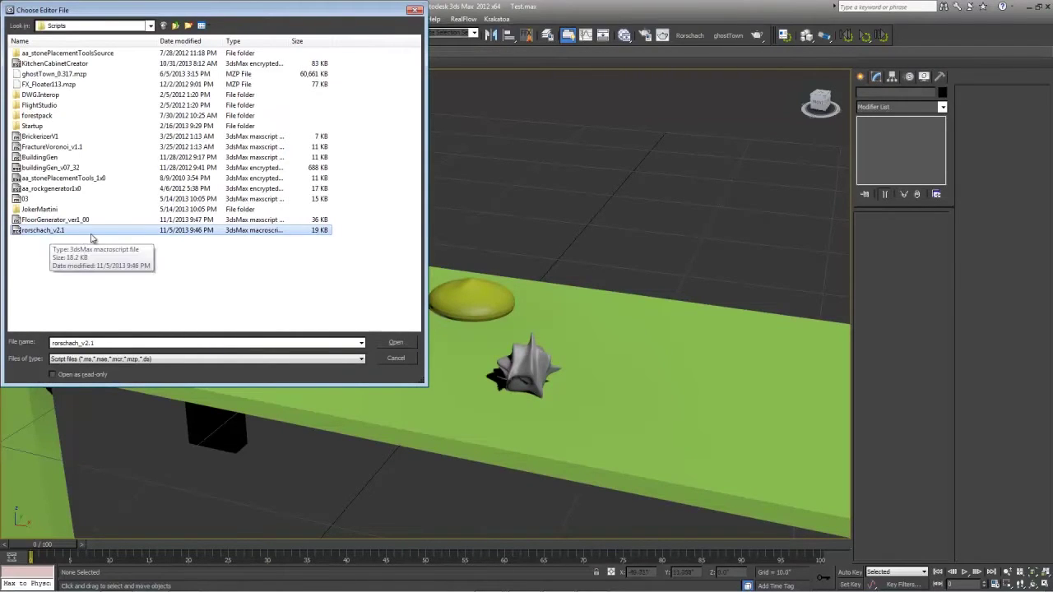
{"action": "left_click", "coordinate": [418, 12]}
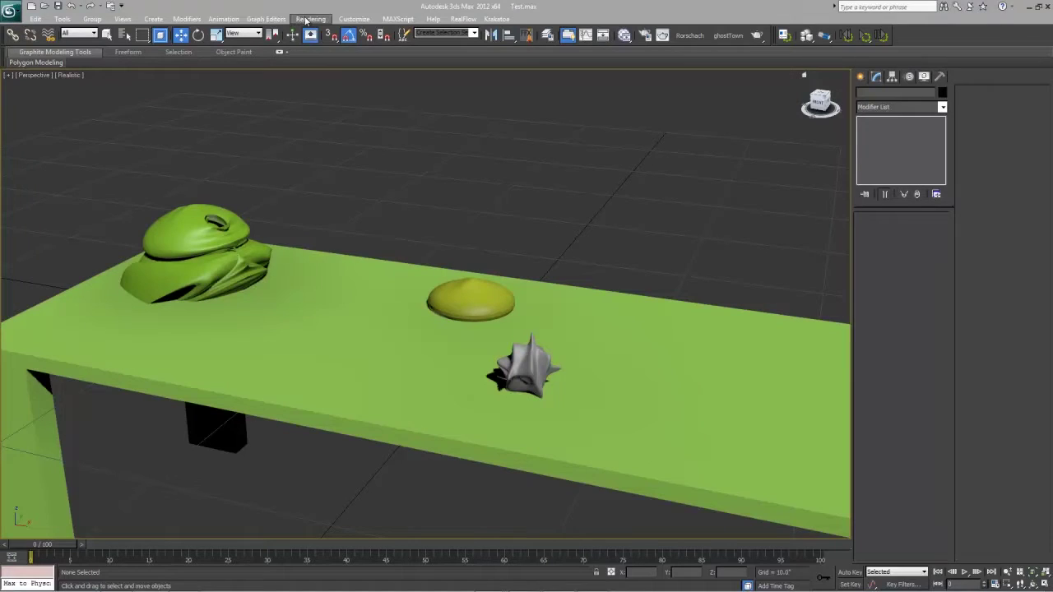
Customize the user interface by adding the Rorschach command from the DAZE category to the main toolbar
{"action": "left_click", "coordinate": [364, 19]}
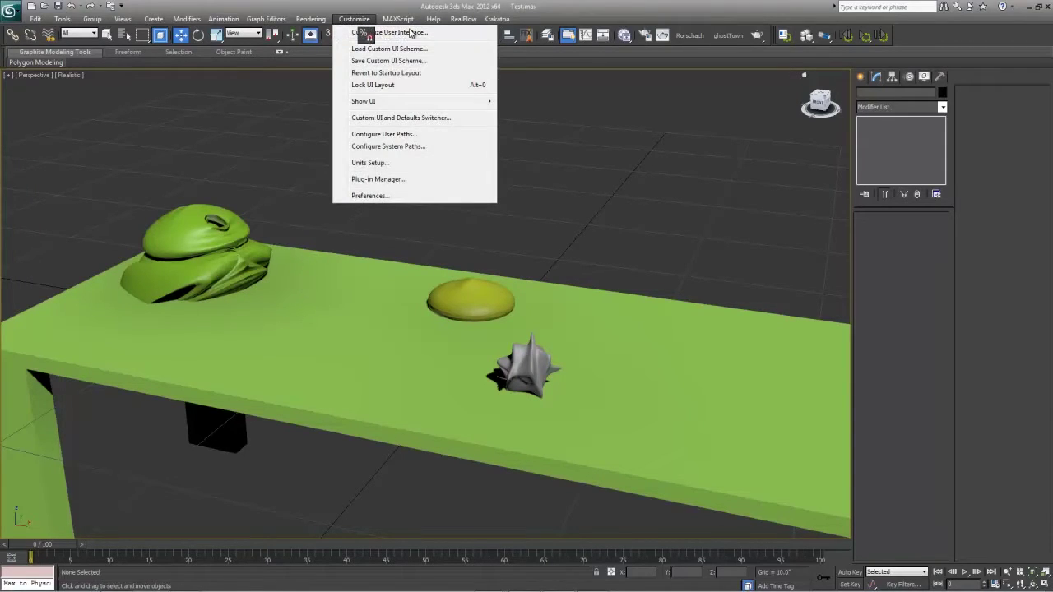
{"action": "left_click", "coordinate": [411, 33]}
{"action": "left_click", "coordinate": [440, 167]}
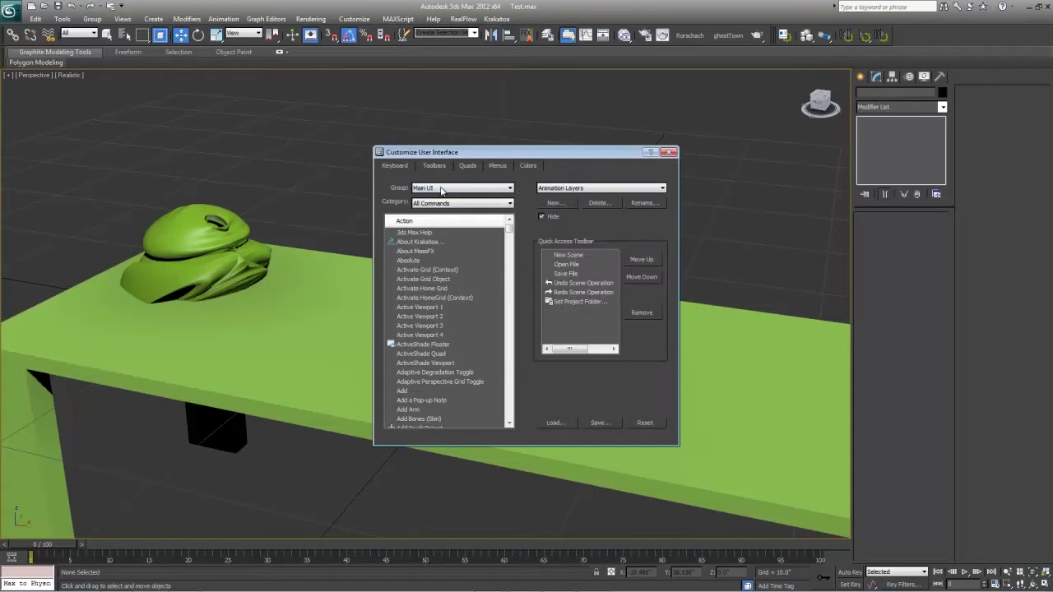
{"action": "left_click", "coordinate": [444, 203]}
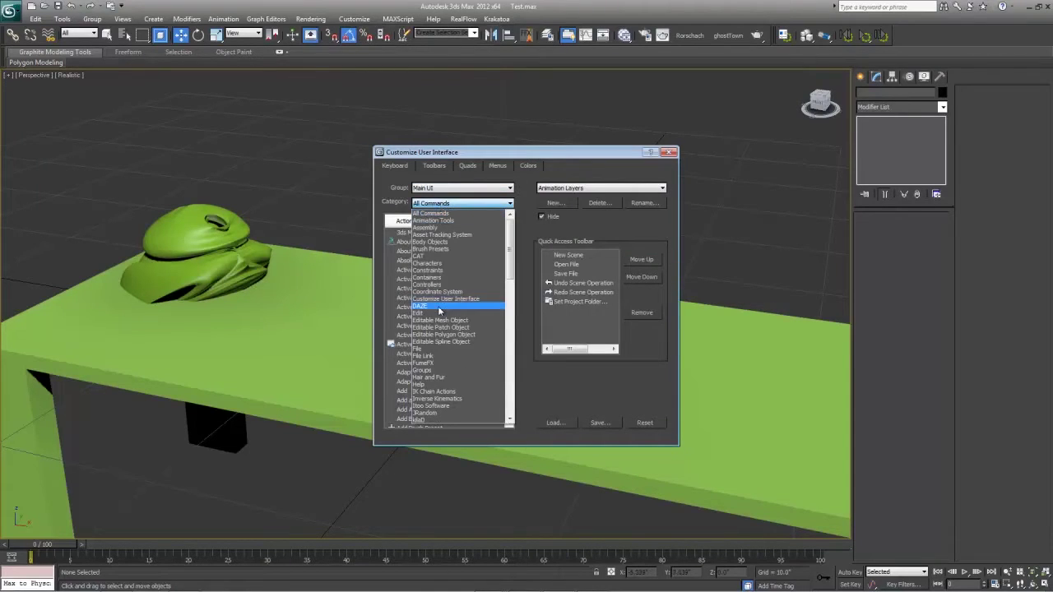
{"action": "left_click", "coordinate": [440, 307]}
{"action": "left_click_drag", "start_coordinate": [428, 232], "coordinate": [711, 37]}
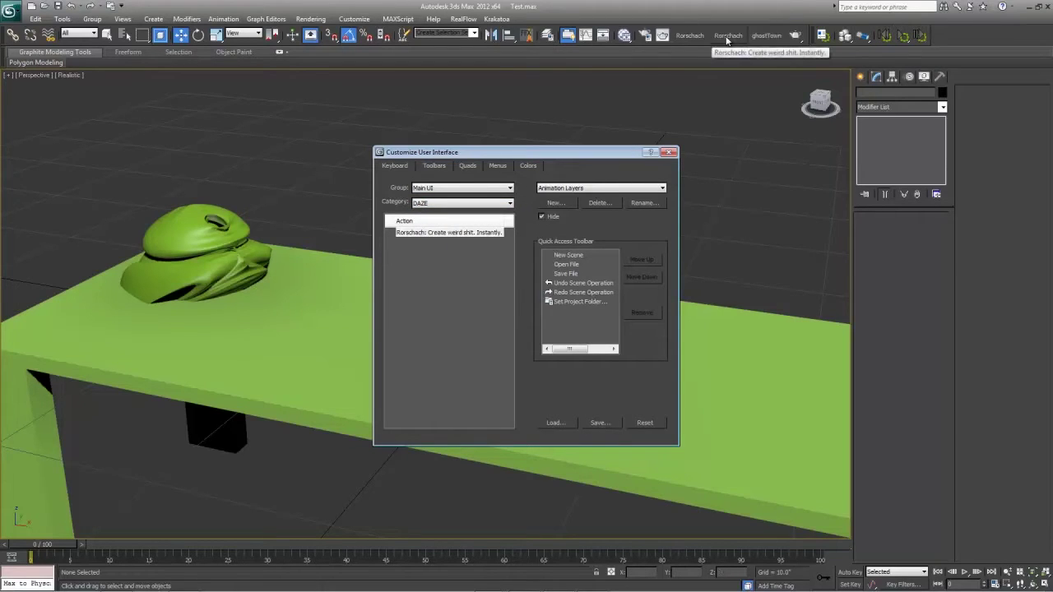
Delete the duplicate Rorschach button from the main toolbar and close the interface customization dialog
{"action": "right_click", "coordinate": [720, 40]}
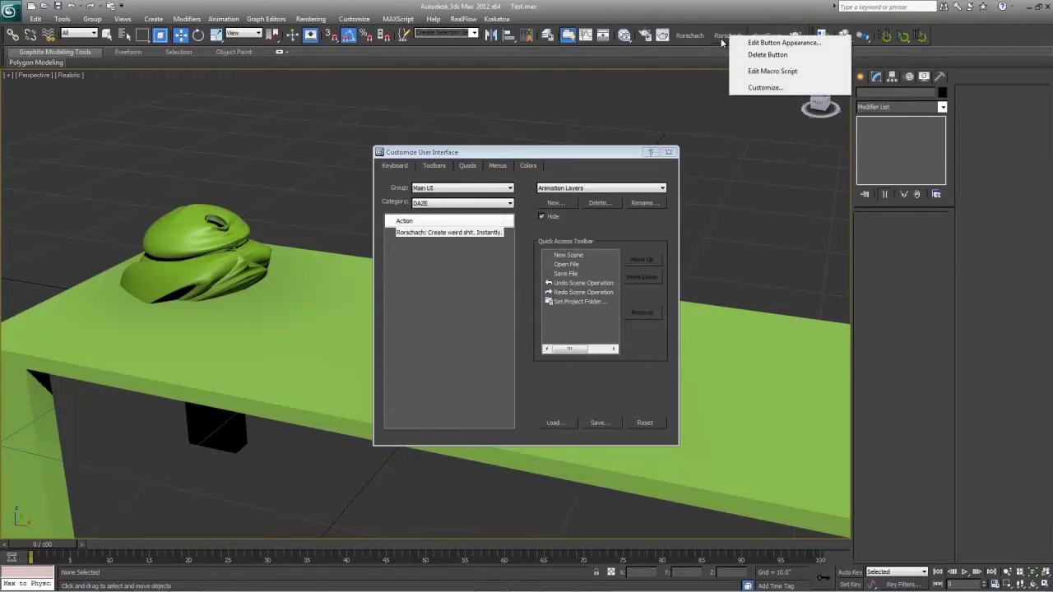
{"action": "left_click", "coordinate": [765, 58]}
{"action": "left_click", "coordinate": [508, 339]}
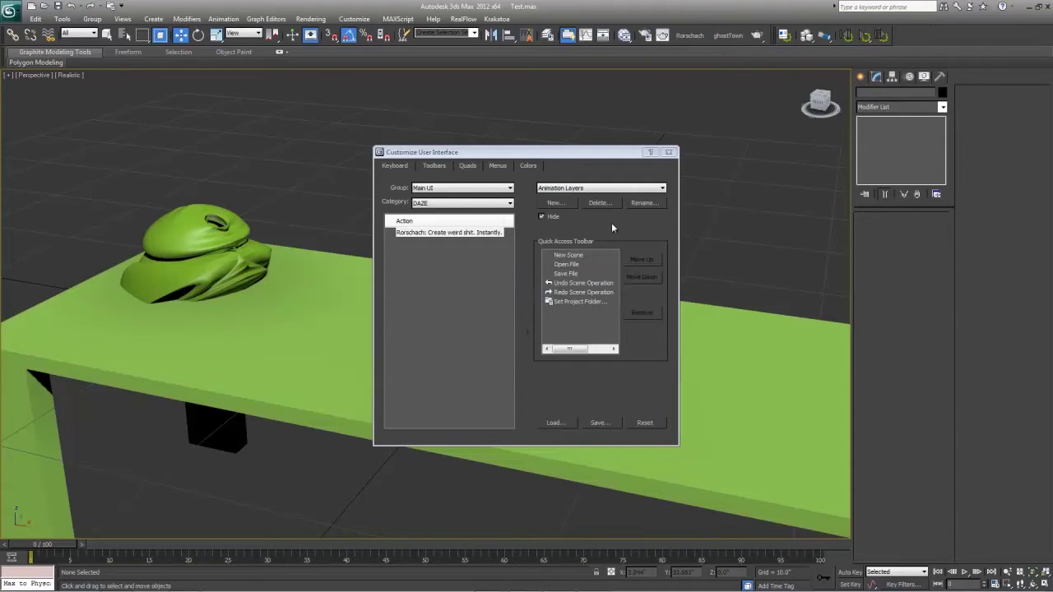
{"action": "left_click", "coordinate": [578, 186]}
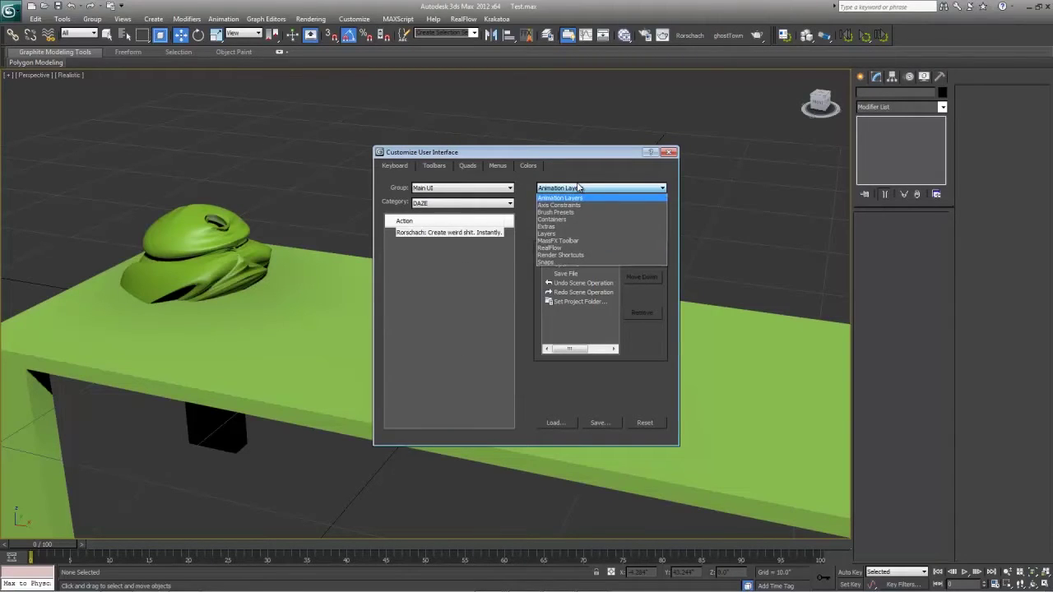
{"action": "left_click", "coordinate": [578, 187]}
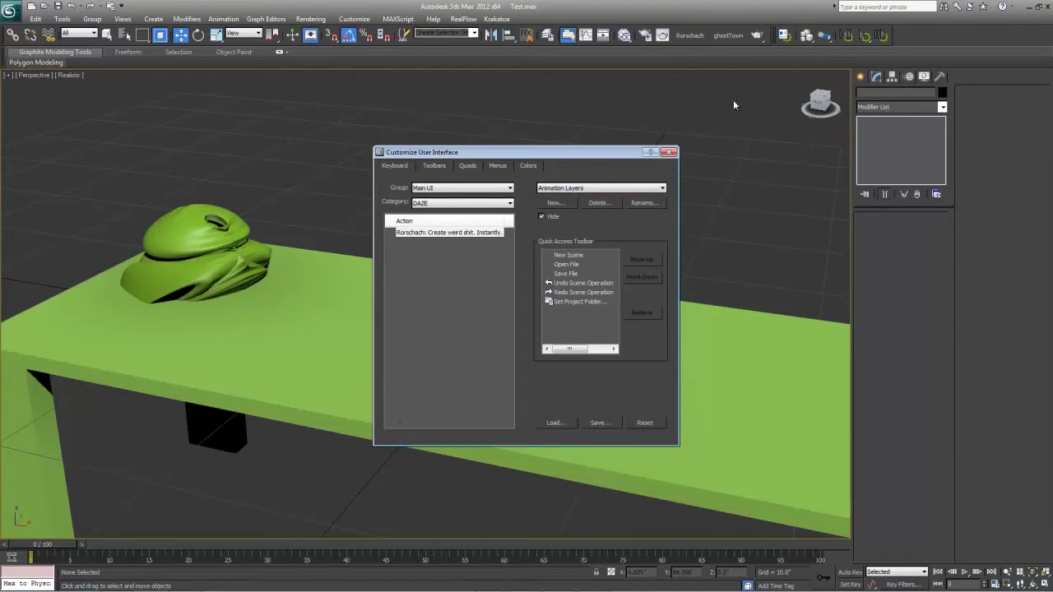
{"action": "left_click", "coordinate": [670, 153]}
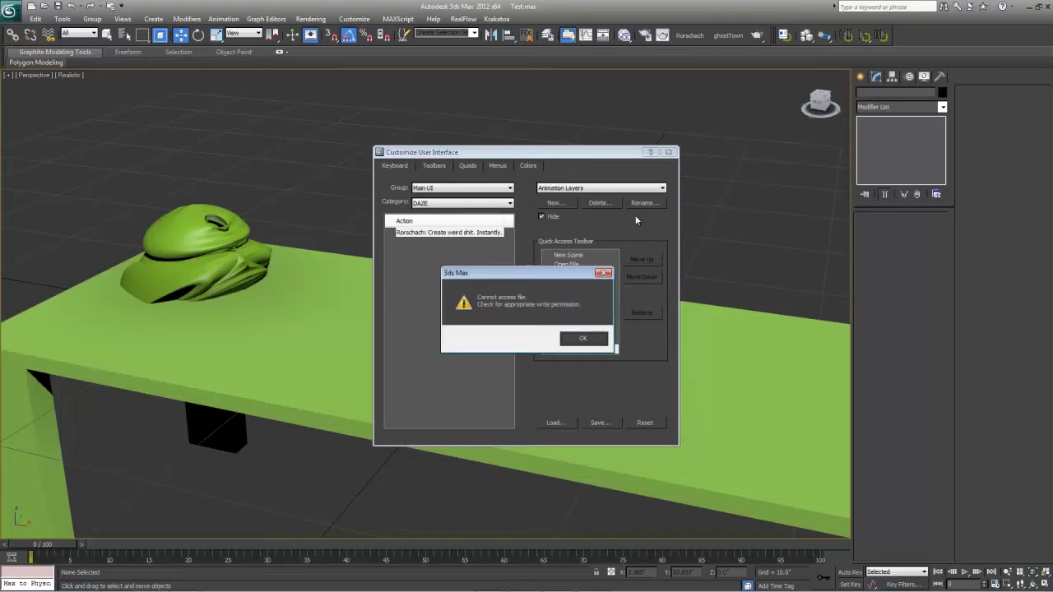
{"action": "left_click", "coordinate": [581, 338]}
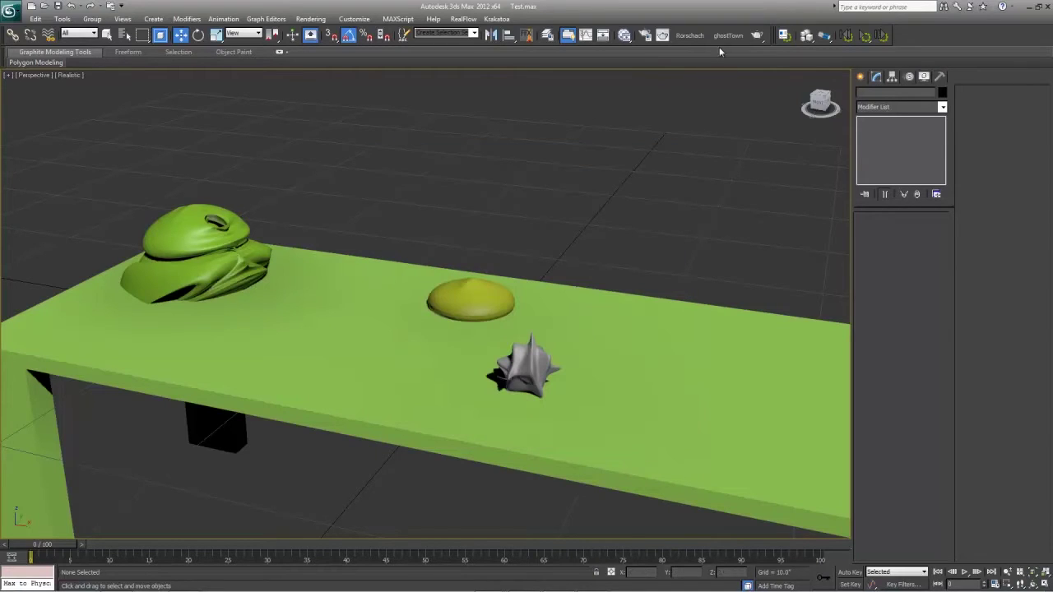
Launch the Rorschach script from the main toolbar to check that it works, and close its window
{"action": "left_click", "coordinate": [689, 36]}
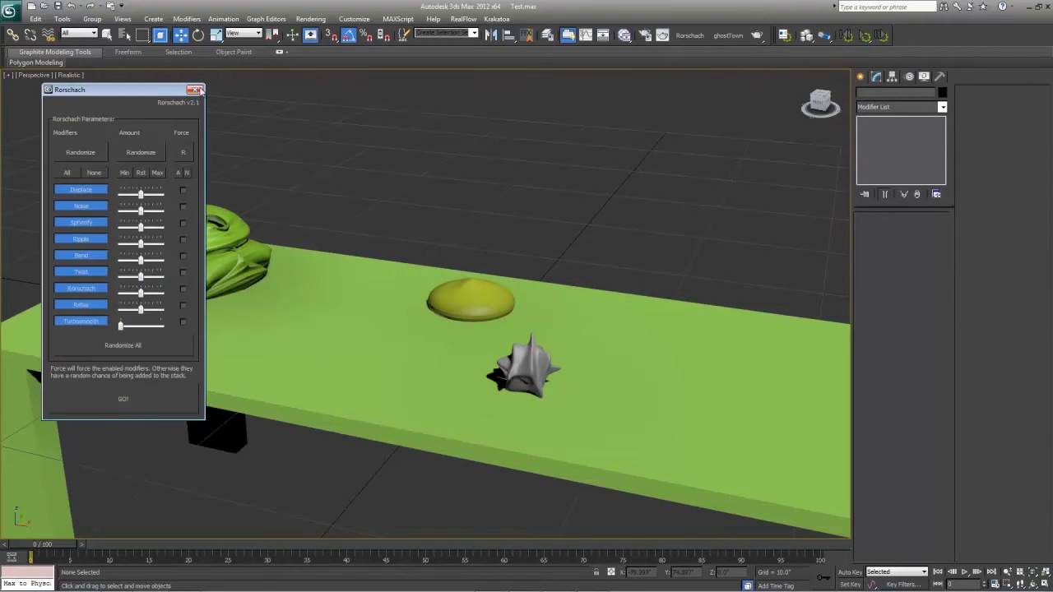
{"action": "left_click", "coordinate": [195, 90]}
{"action": "middle_click_drag", "start_coordinate": [405, 181], "coordinate": [495, 236], "text": "alt"}
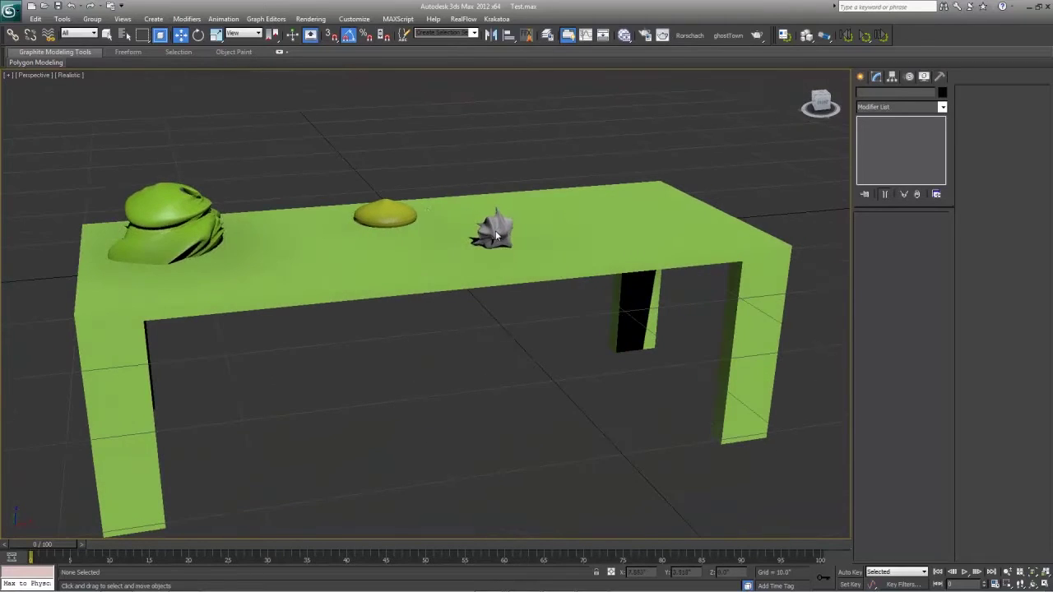
Reset the scene to an empty untitled one
{"action": "left_click", "coordinate": [10, 10]}
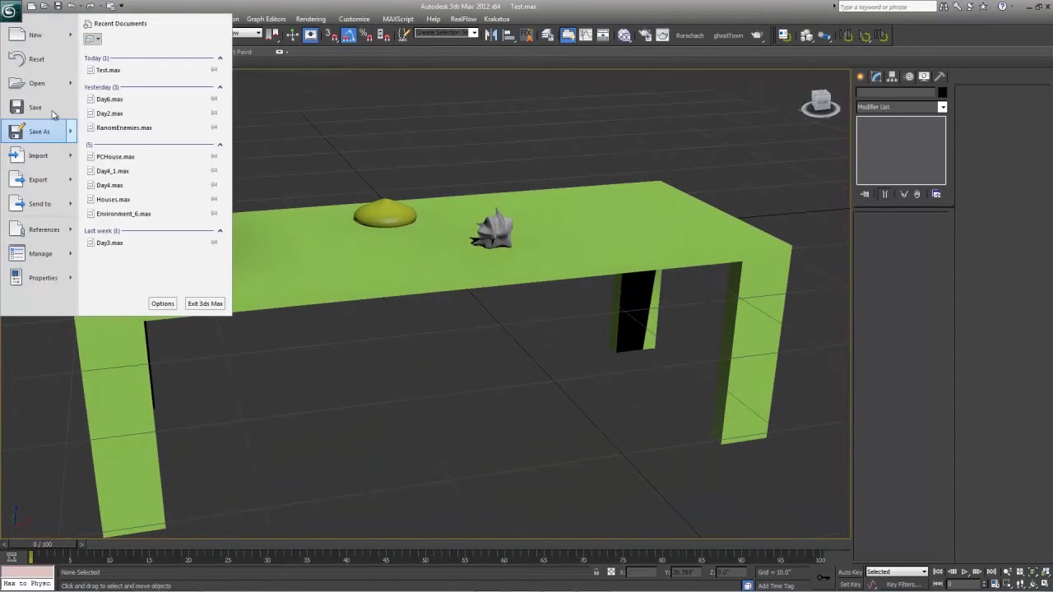
{"action": "left_click", "coordinate": [37, 58]}
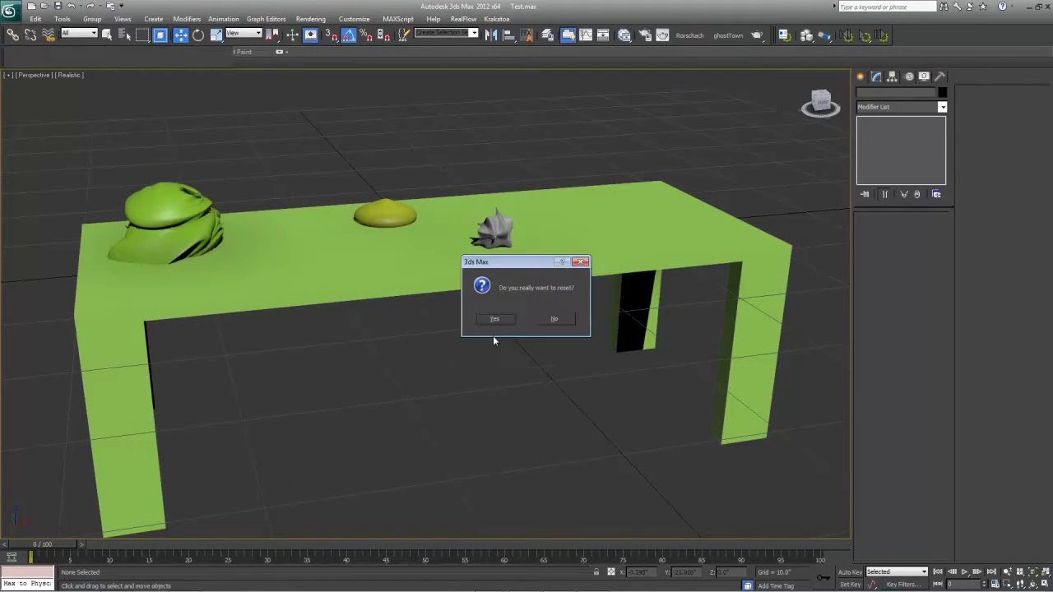
{"action": "left_click", "coordinate": [496, 321]}
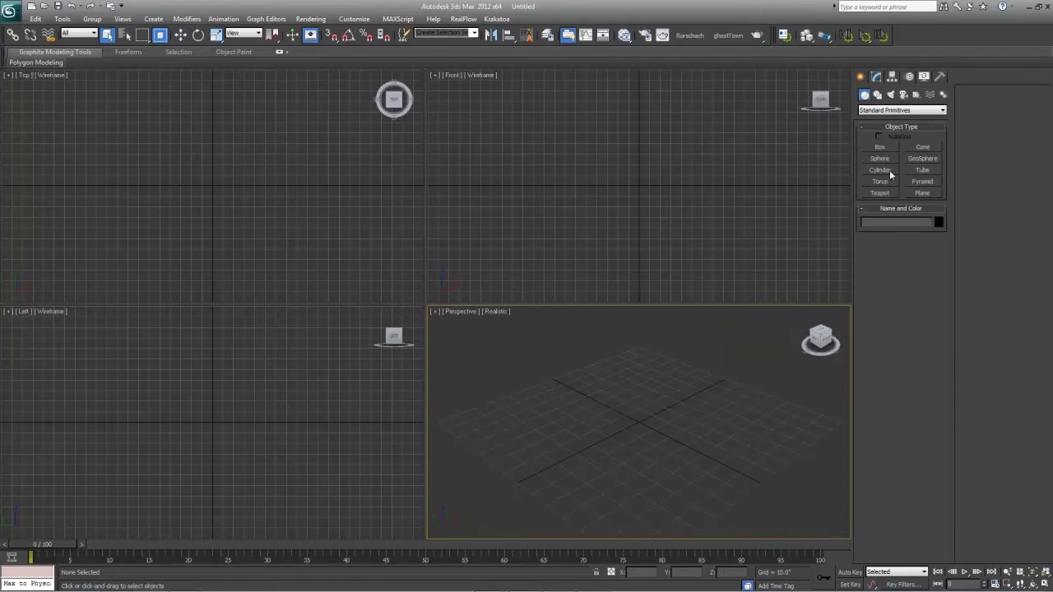
Create a flat box about 63" long, 96" wide and 6.4" high near the grid centre in the Perspective view
{"action": "left_click", "coordinate": [878, 147]}
{"action": "left_click_drag", "start_coordinate": [608, 406], "coordinate": [625, 491]}
{"action": "right_click", "coordinate": [626, 485]}
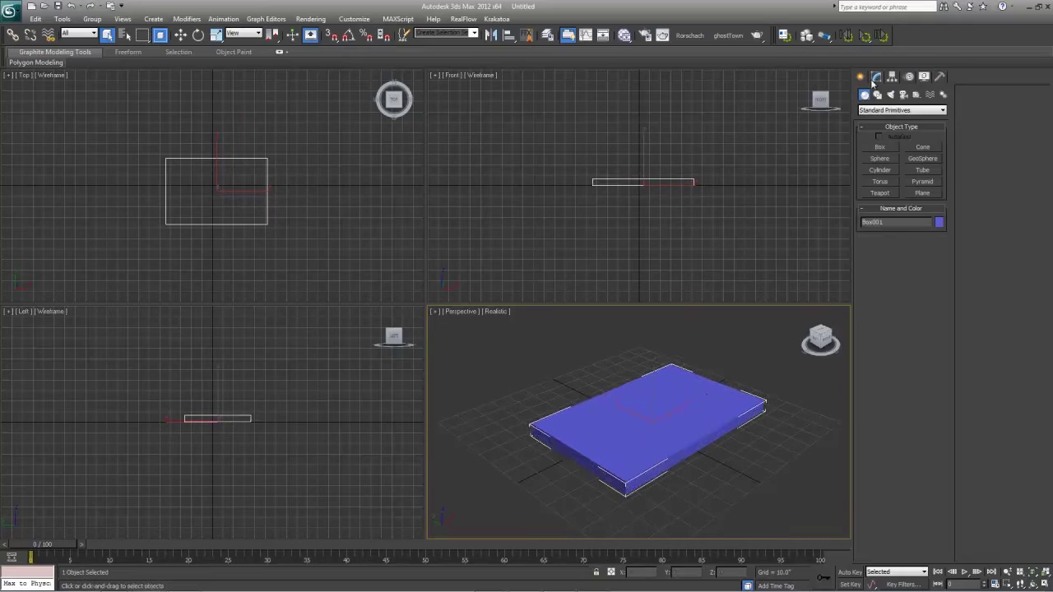
Set the box's length to 24", width to 60" and height to 1"
{"action": "left_click", "coordinate": [875, 77]}
{"action": "double_click", "coordinate": [918, 232]}
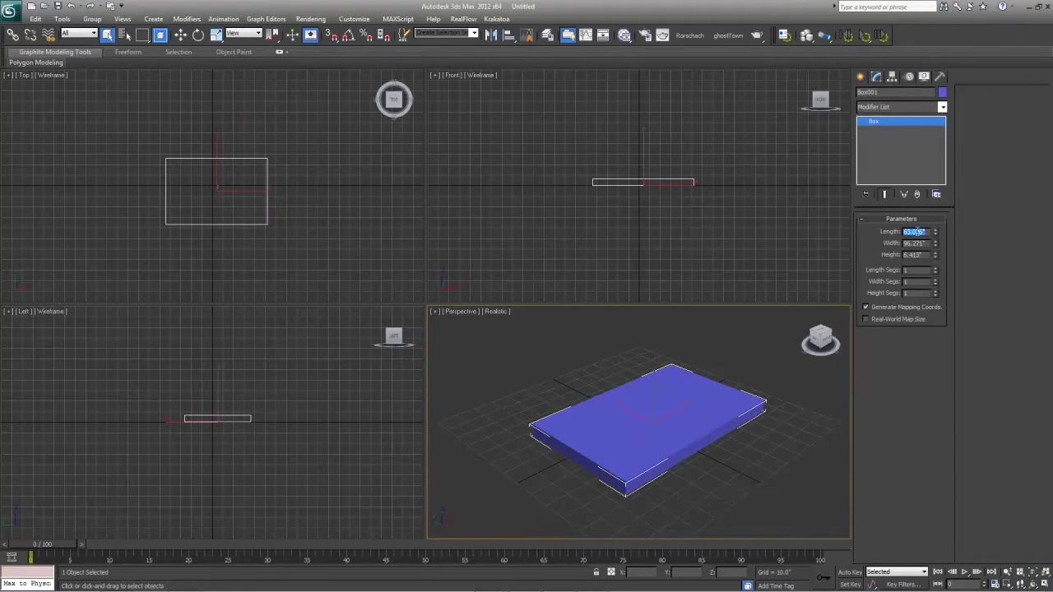
{"action": "type", "text": "24"}
{"action": "key", "text": "Tab"}
{"action": "type", "text": "60"}
{"action": "key", "text": "Tab"}
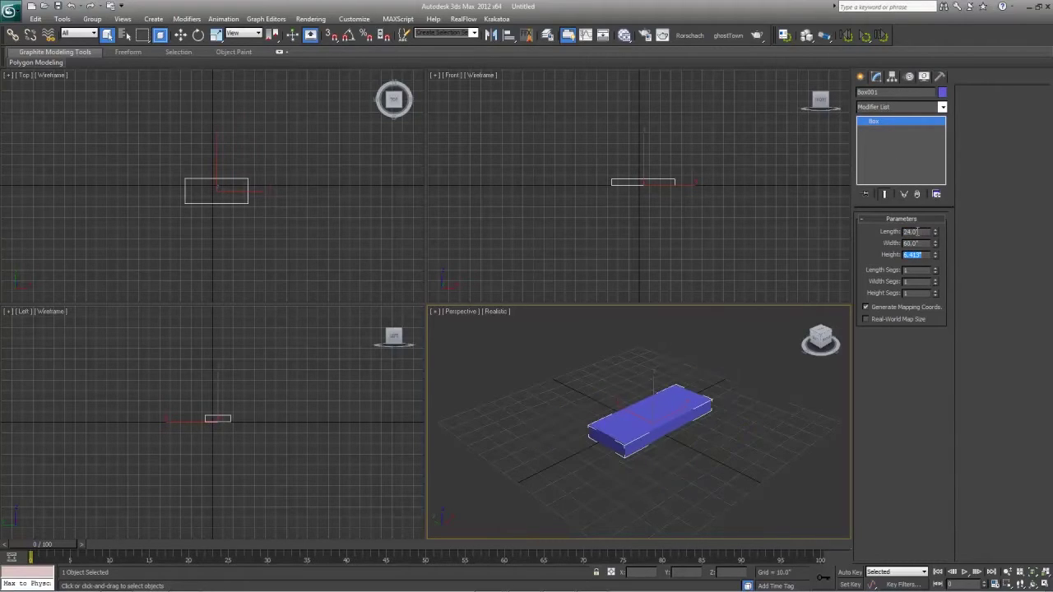
{"action": "type", "text": "1"}
{"action": "key", "text": "Return"}
Maximize the Perspective view and set the box's X and Y position to 0
{"action": "middle_click_drag", "start_coordinate": [639, 440], "coordinate": [510, 411]}
{"action": "key", "text": "w"}
{"action": "key", "text": "alt+w"}
{"action": "right_click", "coordinate": [660, 572]}
{"action": "right_click", "coordinate": [704, 572]}
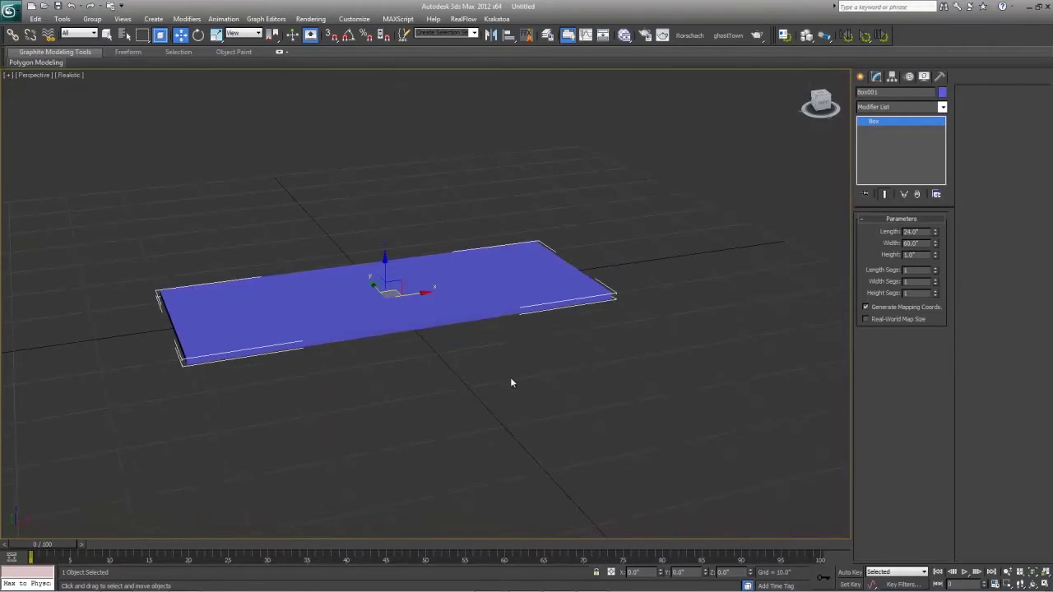
Select the box and convert it to an Editable Poly
{"action": "left_click", "coordinate": [511, 380]}
{"action": "left_click", "coordinate": [414, 275]}
{"action": "key", "text": "z"}
{"action": "mouse_move", "coordinate": [419, 331]}
{"action": "middle_mouse_down", "text": "alt"}
{"action": "mouse_move", "coordinate": [426, 305]}
{"action": "mouse_move", "coordinate": [423, 324]}
{"action": "middle_mouse_up", "text": "alt"}
{"action": "right_click", "coordinate": [423, 324]}
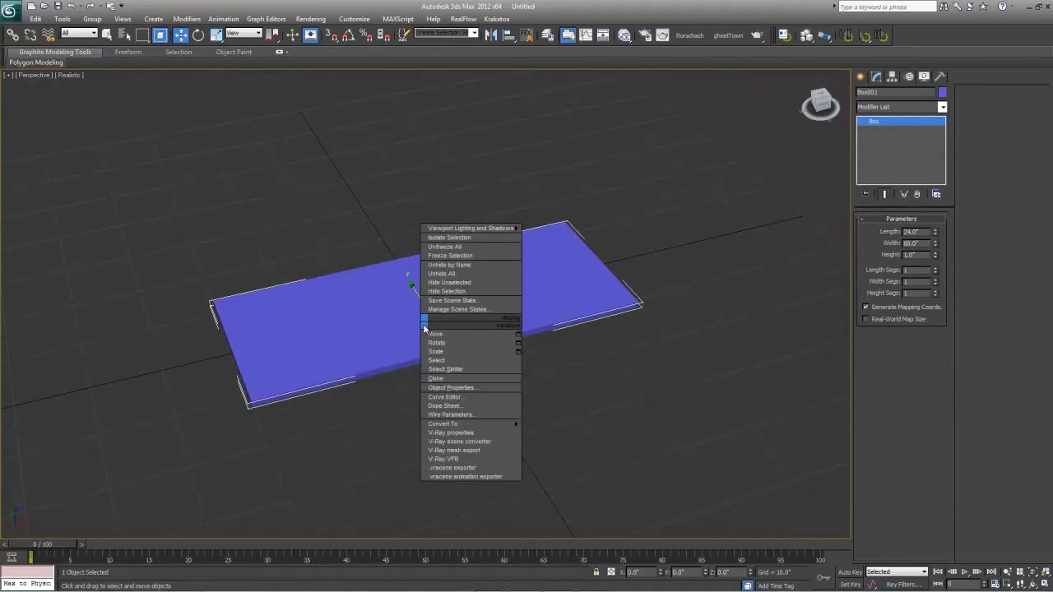
{"action": "right_click", "coordinate": [530, 279]}
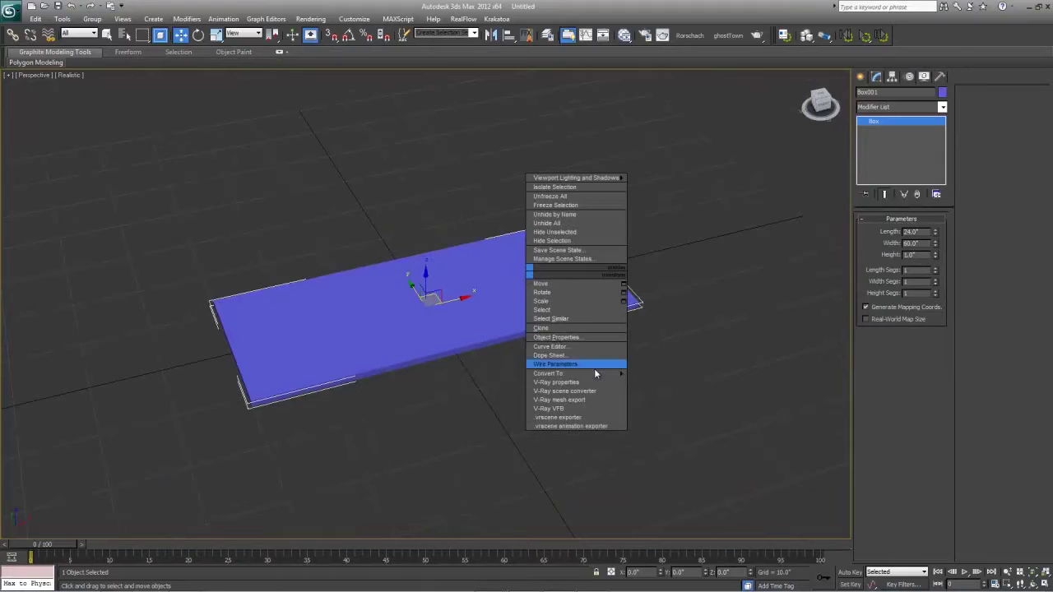
{"action": "mouse_move", "coordinate": [609, 366]}
{"action": "left_click", "coordinate": [663, 379]}
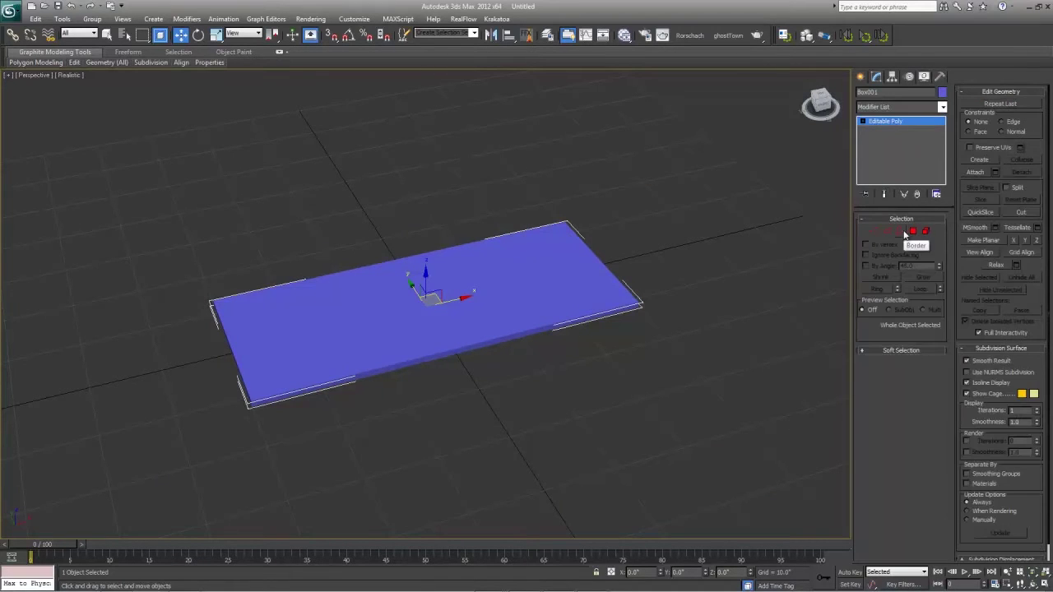
Show edged faces and connect the ring of the tabletop's four long edges with 2 segments and a pinch of 79
{"action": "key", "text": "2"}
{"action": "left_click", "coordinate": [552, 325]}
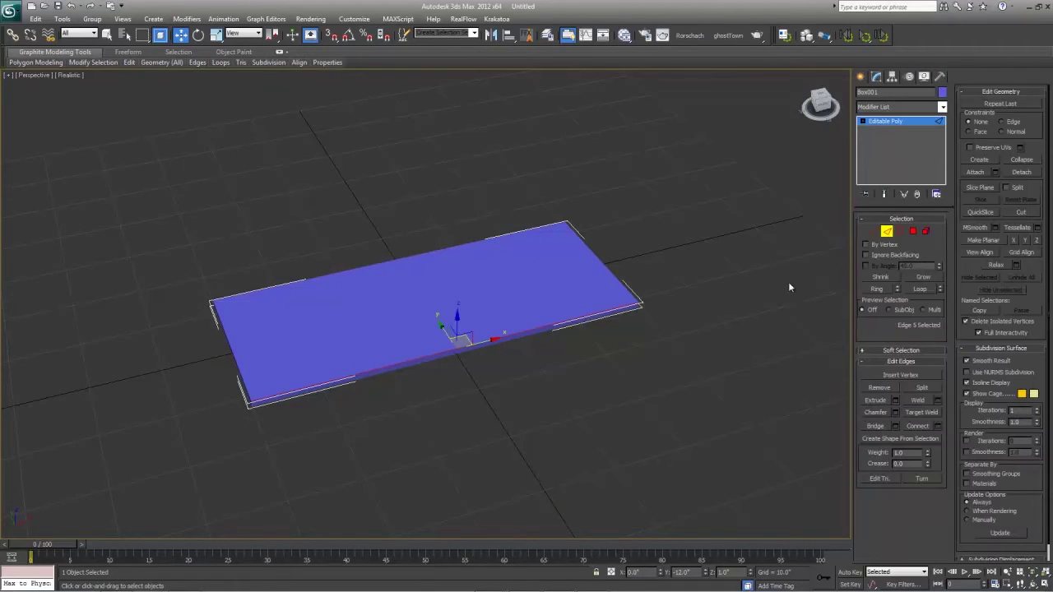
{"action": "key", "text": "F4"}
{"action": "left_click", "coordinate": [876, 289]}
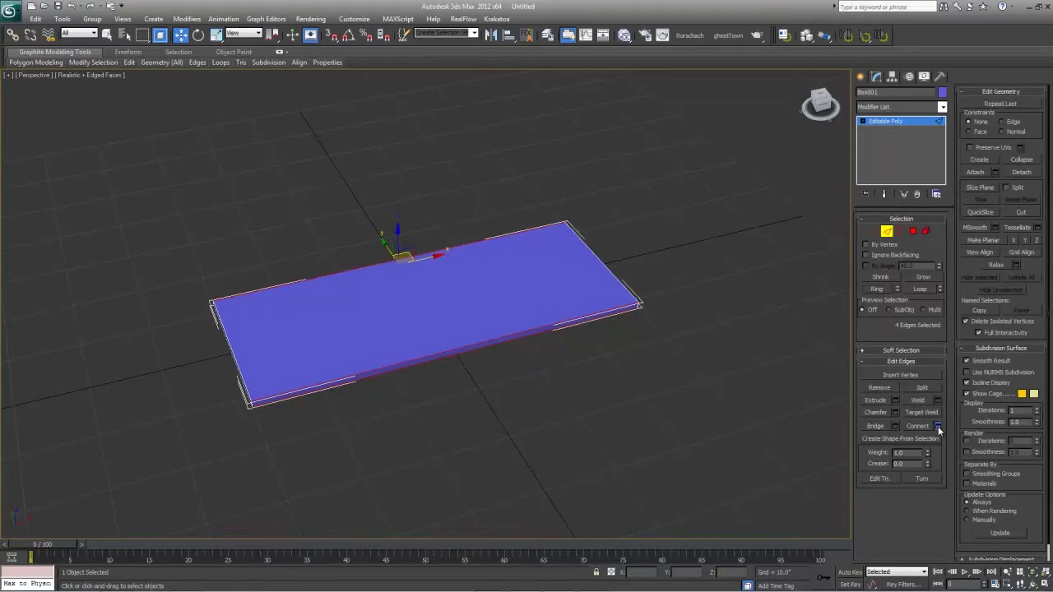
{"action": "left_click", "coordinate": [937, 427]}
{"action": "left_click_drag", "start_coordinate": [434, 310], "coordinate": [441, 308]}
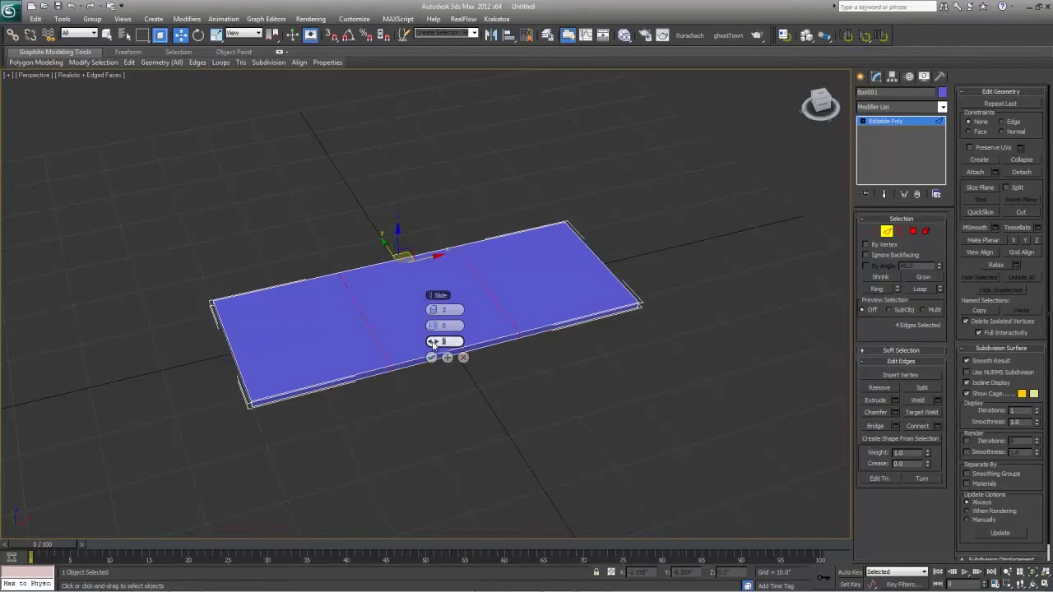
{"action": "left_click", "coordinate": [440, 326]}
{"action": "left_click_drag", "start_coordinate": [436, 327], "coordinate": [494, 326]}
{"action": "left_click_drag", "start_coordinate": [564, 326], "coordinate": [608, 326]}
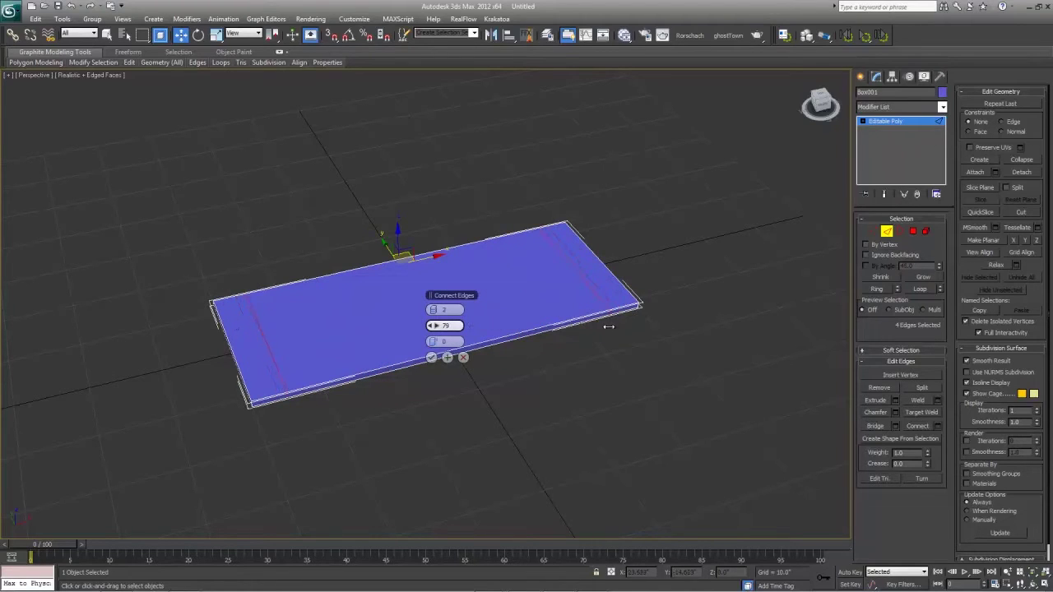
{"action": "left_click", "coordinate": [431, 357]}
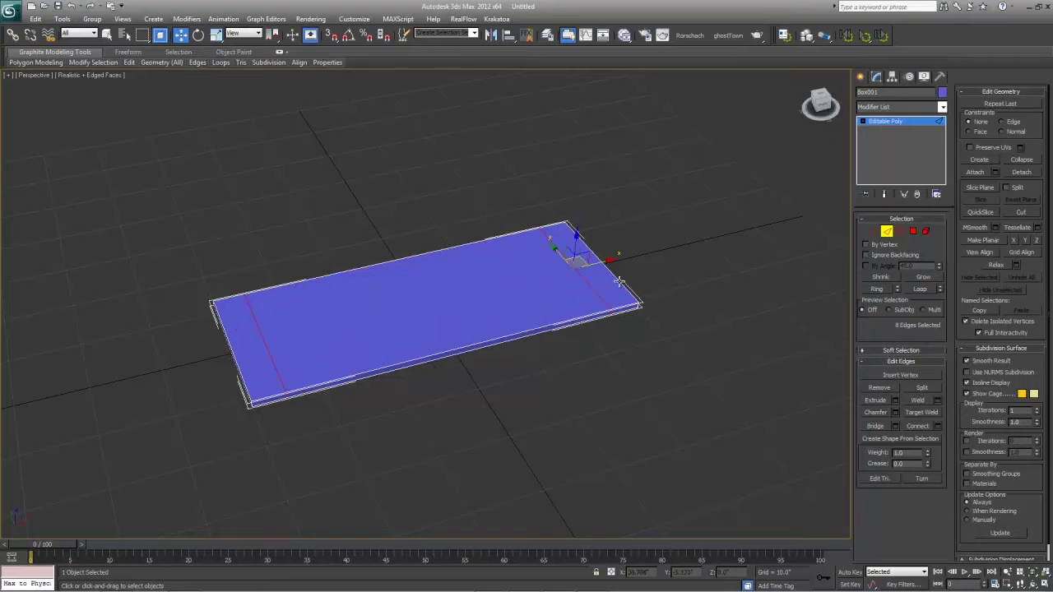
Select the ring of the tabletop's crosswise edges and connect them using the same connect settings
{"action": "left_click", "coordinate": [590, 289]}
{"action": "left_click", "coordinate": [878, 289]}
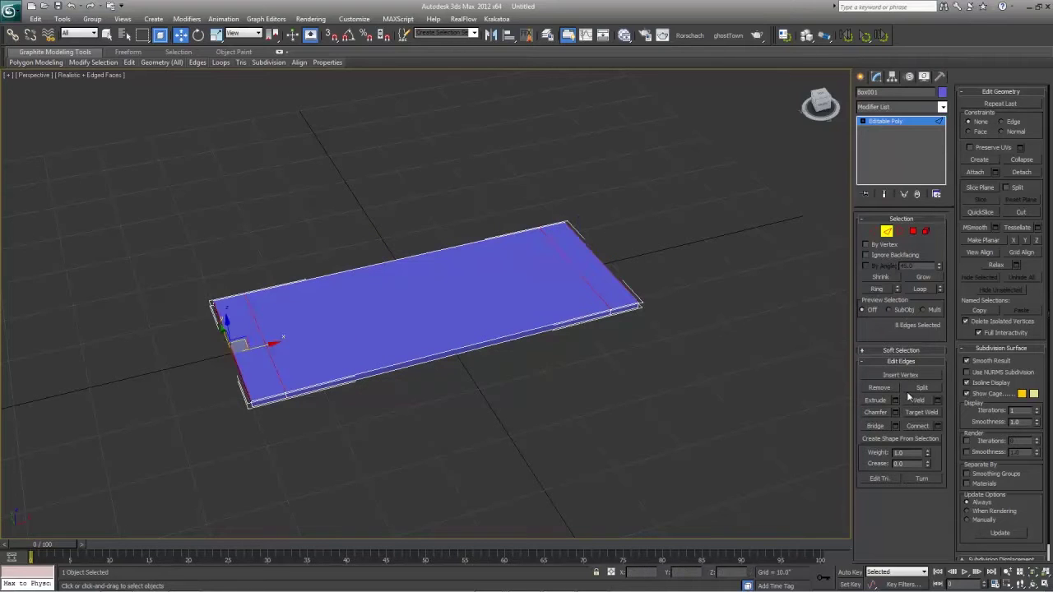
{"action": "left_click", "coordinate": [916, 425]}
Extrude the four corner polygons on the tabletop's underside downward as table legs and leave polygon editing
{"action": "middle_click_drag", "start_coordinate": [477, 346], "coordinate": [437, 289], "text": "alt"}
{"action": "left_click", "coordinate": [913, 231]}
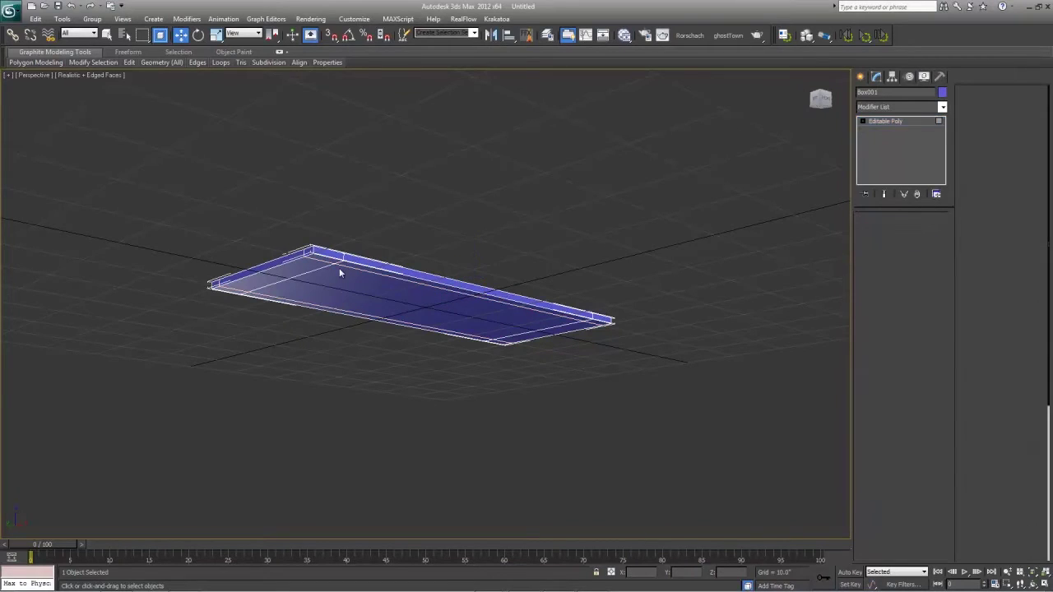
{"action": "left_click", "coordinate": [319, 259]}
{"action": "left_click", "coordinate": [230, 297], "text": "ctrl"}
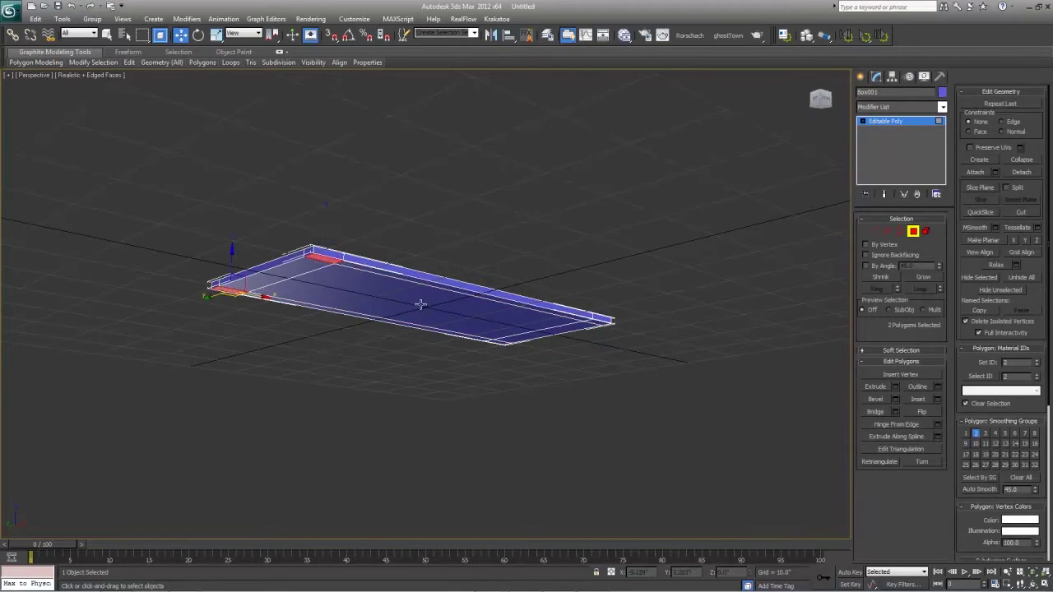
{"action": "left_click", "coordinate": [497, 343], "text": "ctrl"}
{"action": "left_click", "coordinate": [592, 322], "text": "ctrl"}
{"action": "left_click", "coordinate": [895, 387]}
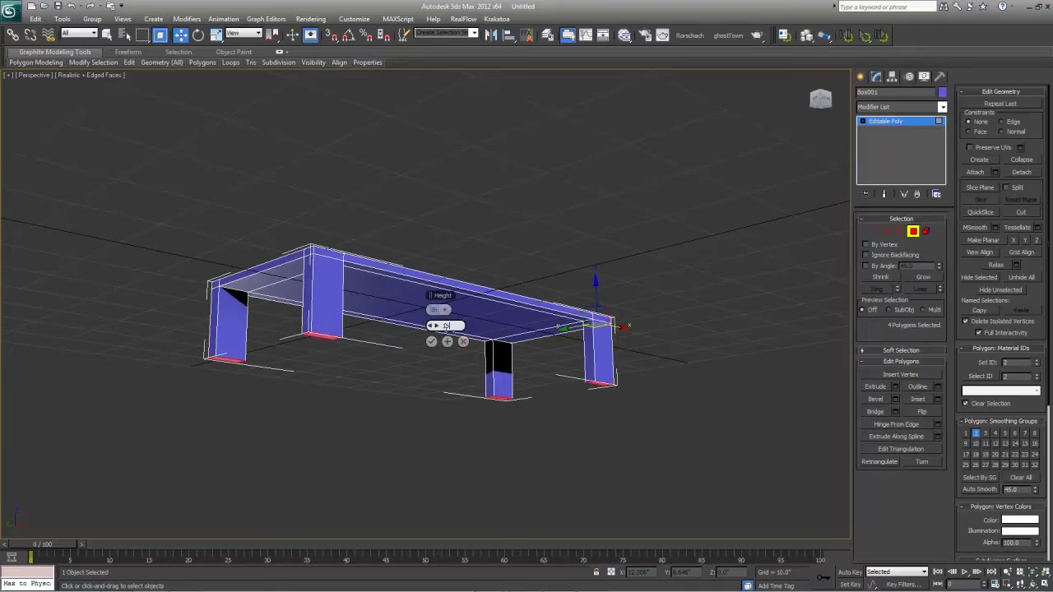
{"action": "key", "text": "Return"}
{"action": "left_click", "coordinate": [429, 341]}
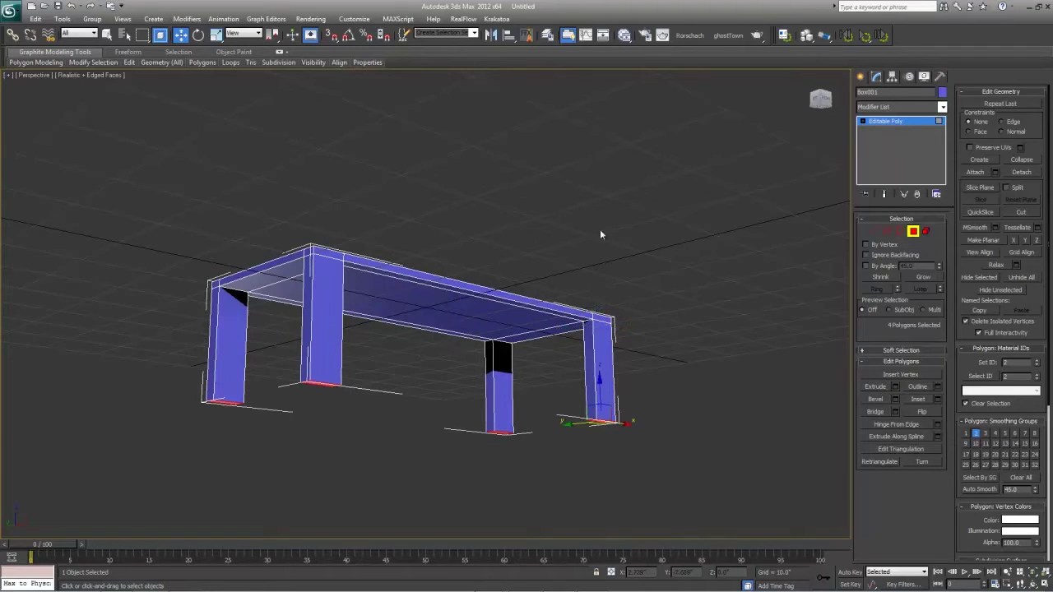
{"action": "key", "text": "4"}
Deselect the table, open the Rorschach script window and move it over the middle of the viewport
{"action": "middle_click_drag", "start_coordinate": [682, 287], "coordinate": [625, 354], "text": "alt"}
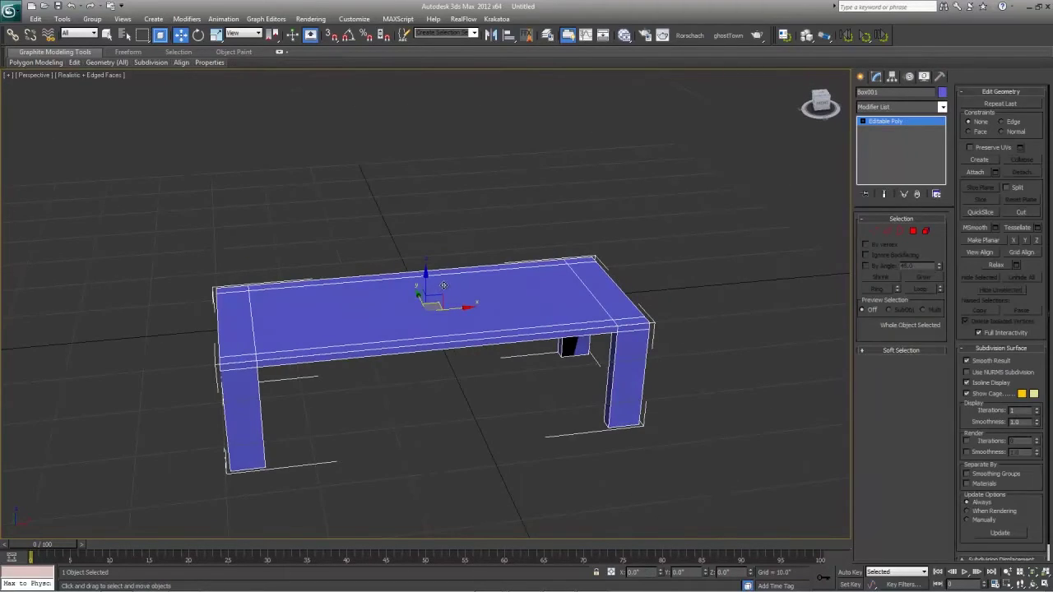
{"action": "scroll", "coordinate": [443, 285], "scroll_direction": "down", "scroll_amount": 3}
{"action": "left_click", "coordinate": [634, 84]}
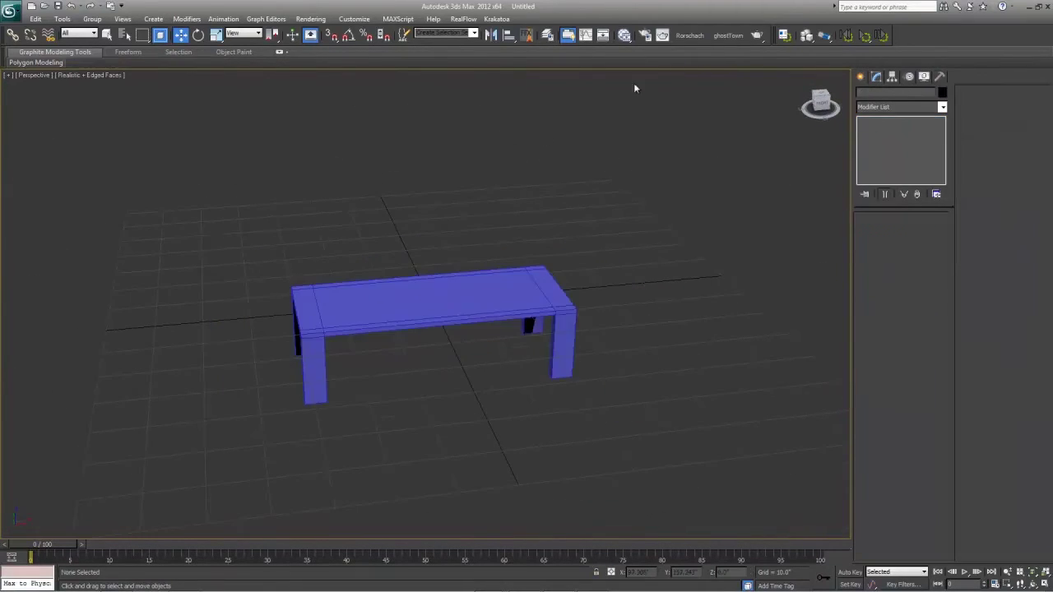
{"action": "left_click", "coordinate": [699, 37]}
{"action": "left_click_drag", "start_coordinate": [99, 100], "coordinate": [554, 120]}
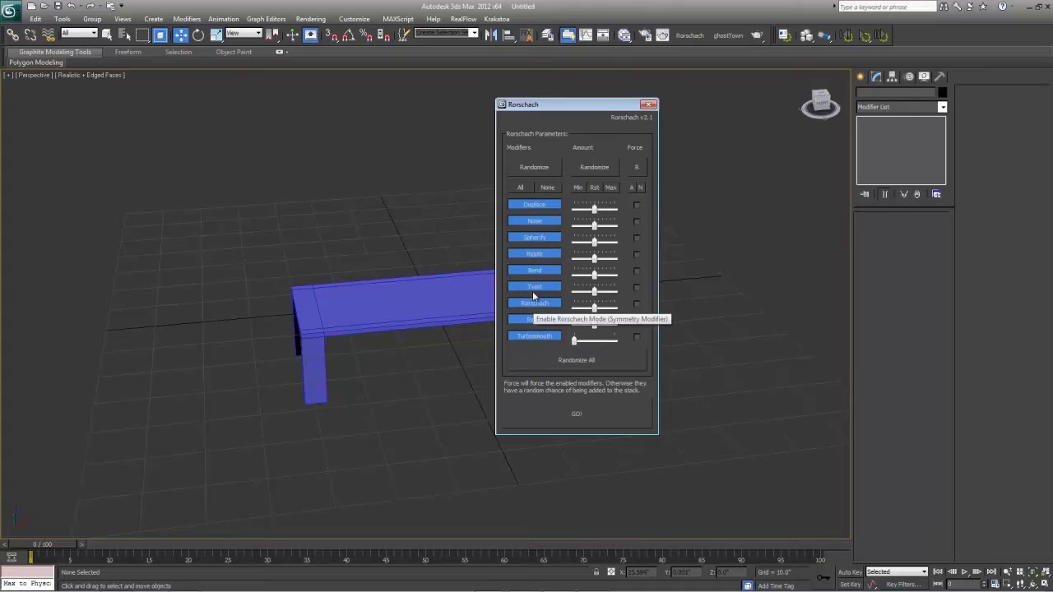
Try Rorschach's modifier selection options: randomize the enabled modifiers, enable all, disable all, and randomize them again
{"action": "left_click", "coordinate": [532, 168]}
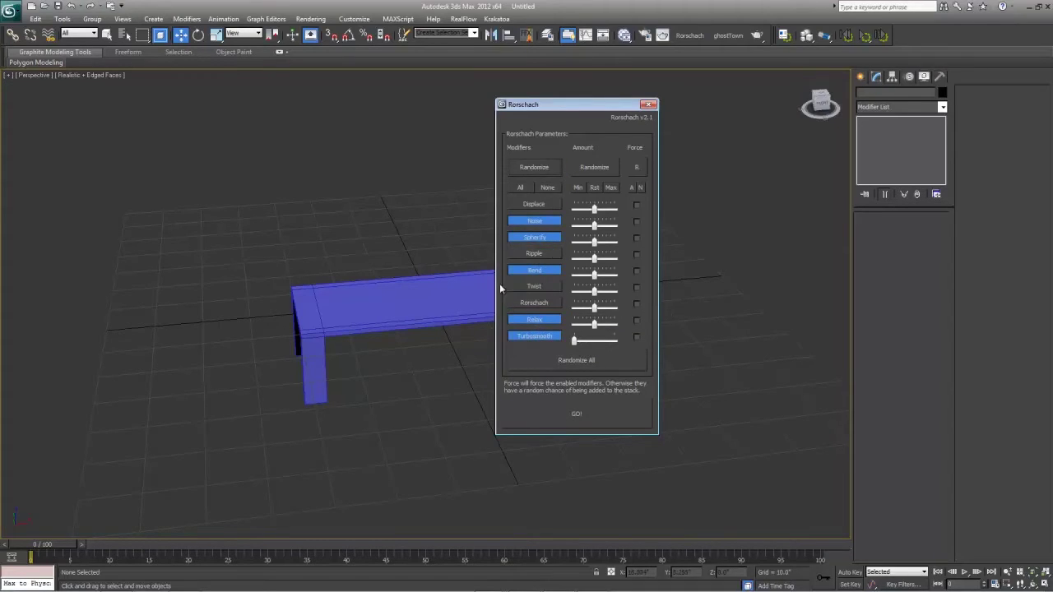
{"action": "left_click", "coordinate": [532, 168]}
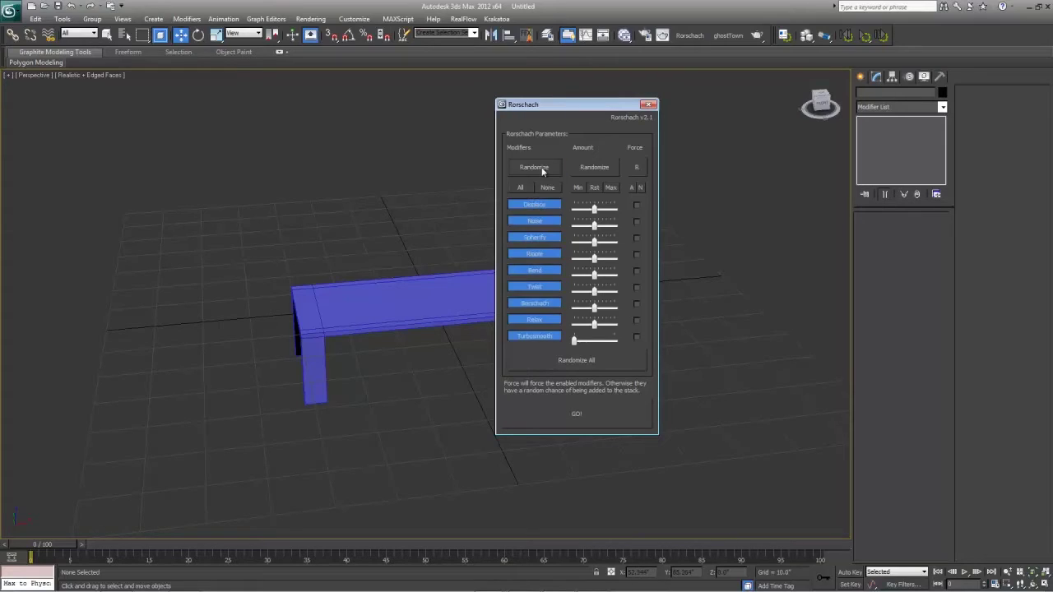
{"action": "left_click", "coordinate": [520, 187]}
{"action": "left_click", "coordinate": [546, 188]}
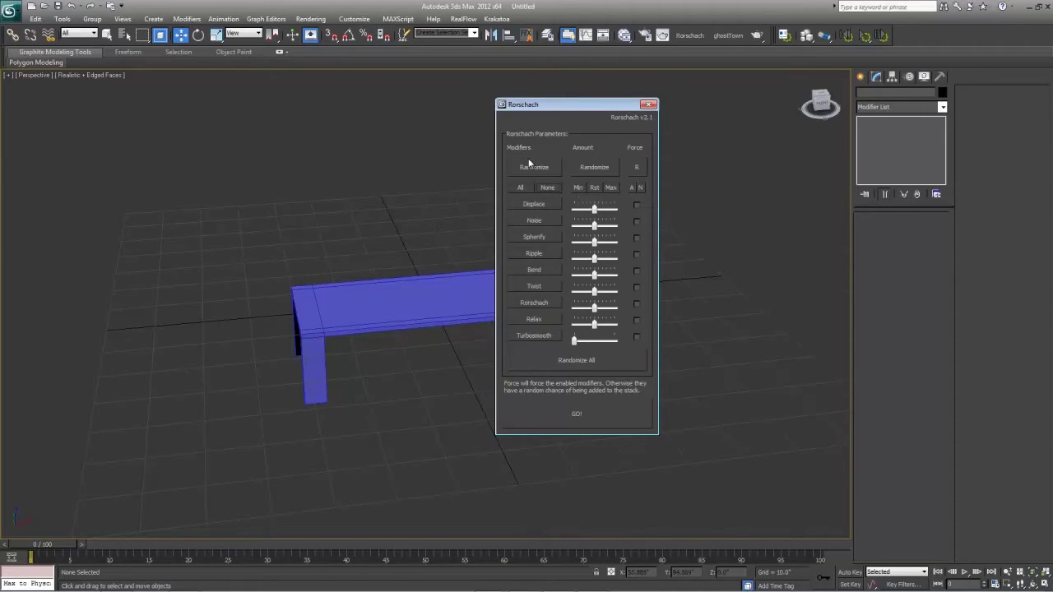
{"action": "left_click", "coordinate": [542, 169]}
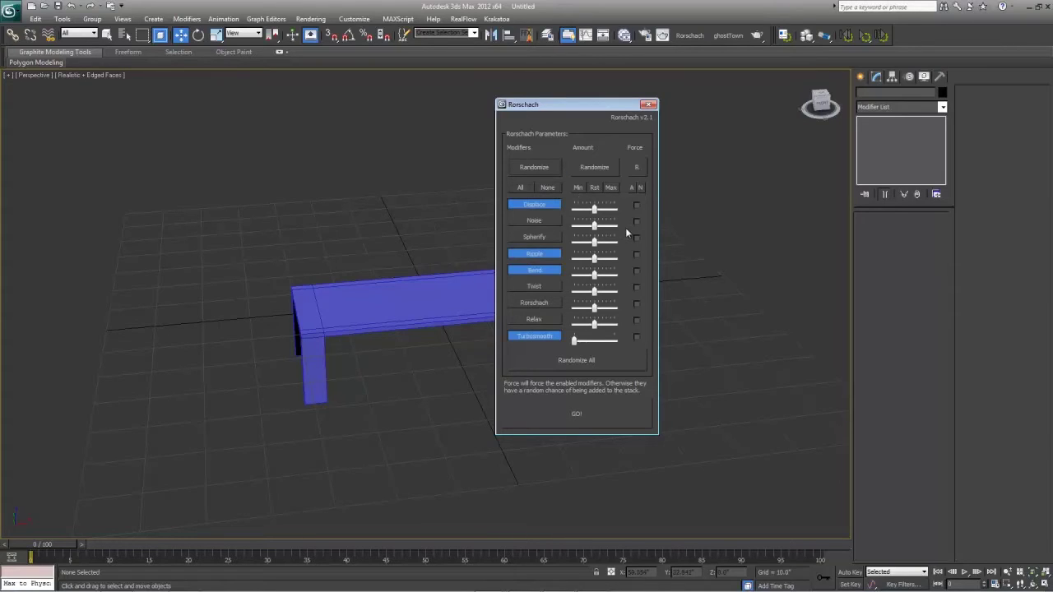
Try Rorschach's Amount options: randomize, minimum, reset, maximum and randomize again, and clear all the Force options
{"action": "left_click", "coordinate": [591, 168]}
{"action": "left_click", "coordinate": [578, 188]}
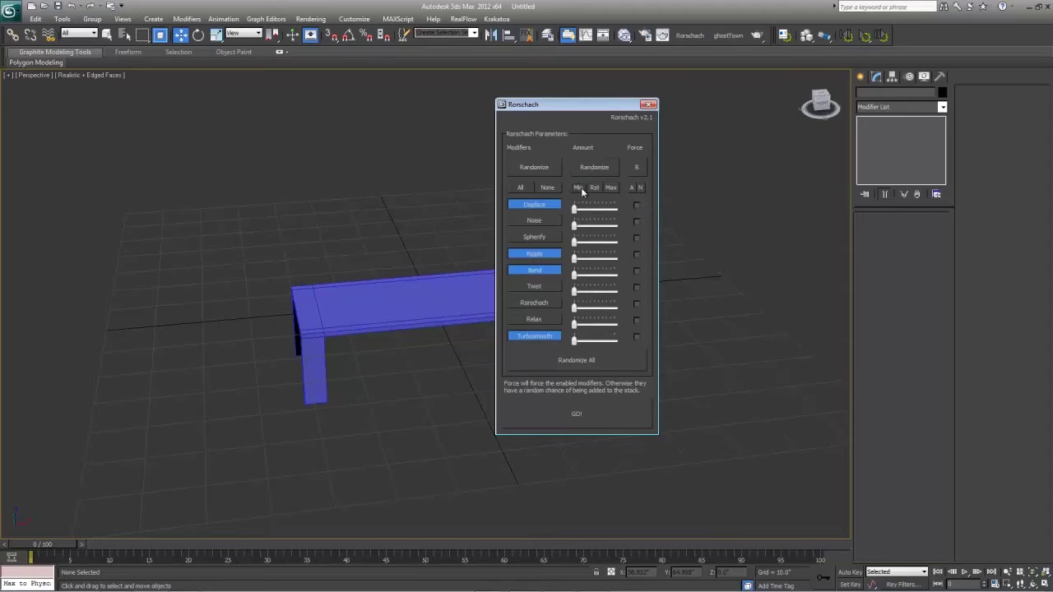
{"action": "left_click", "coordinate": [593, 188]}
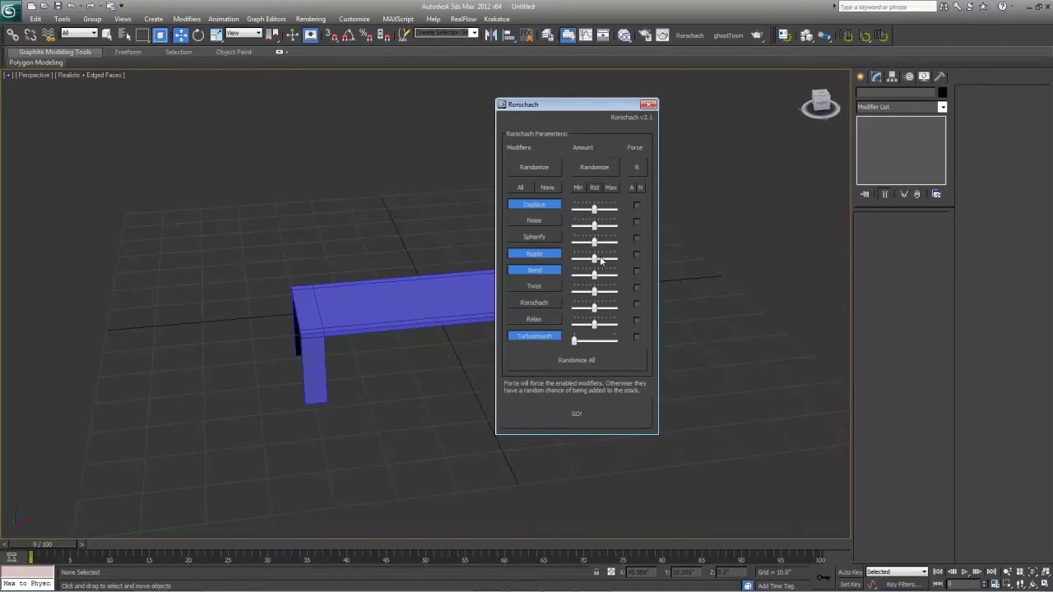
{"action": "left_click", "coordinate": [611, 188]}
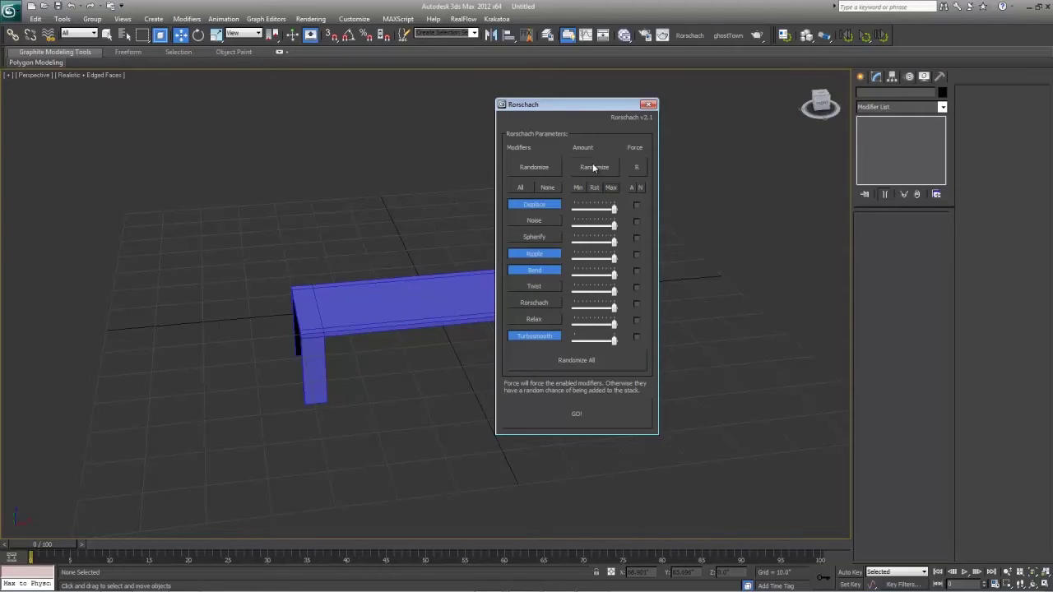
{"action": "left_click", "coordinate": [593, 168]}
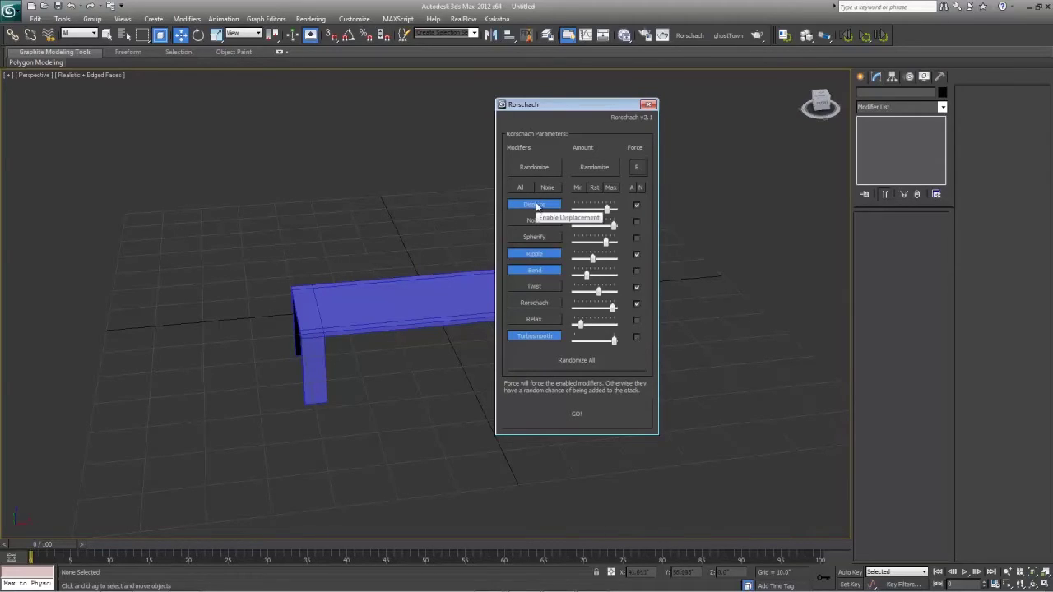
{"action": "left_click", "coordinate": [635, 206]}
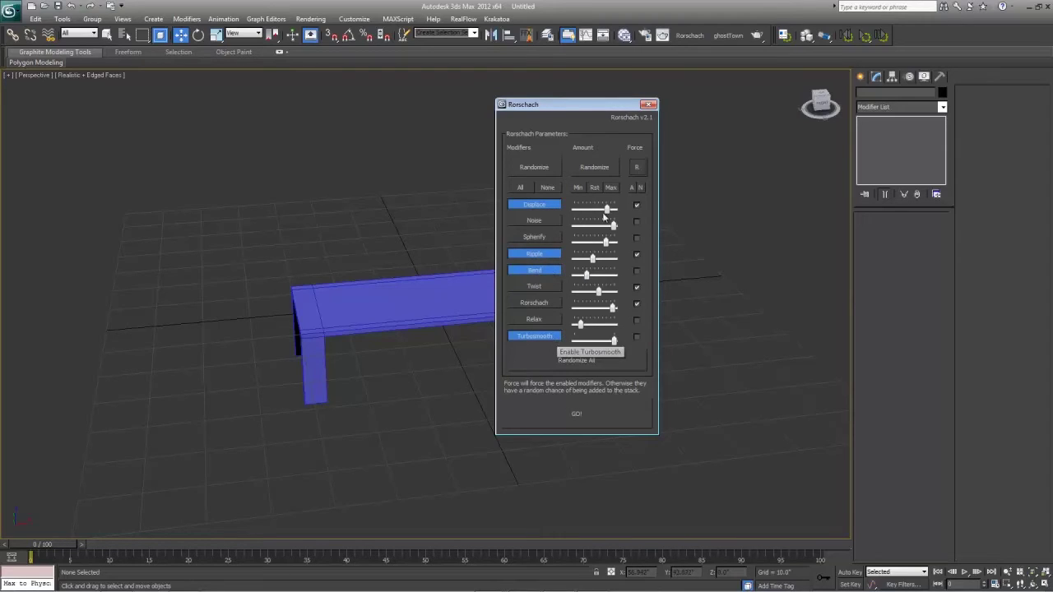
{"action": "left_click", "coordinate": [640, 188]}
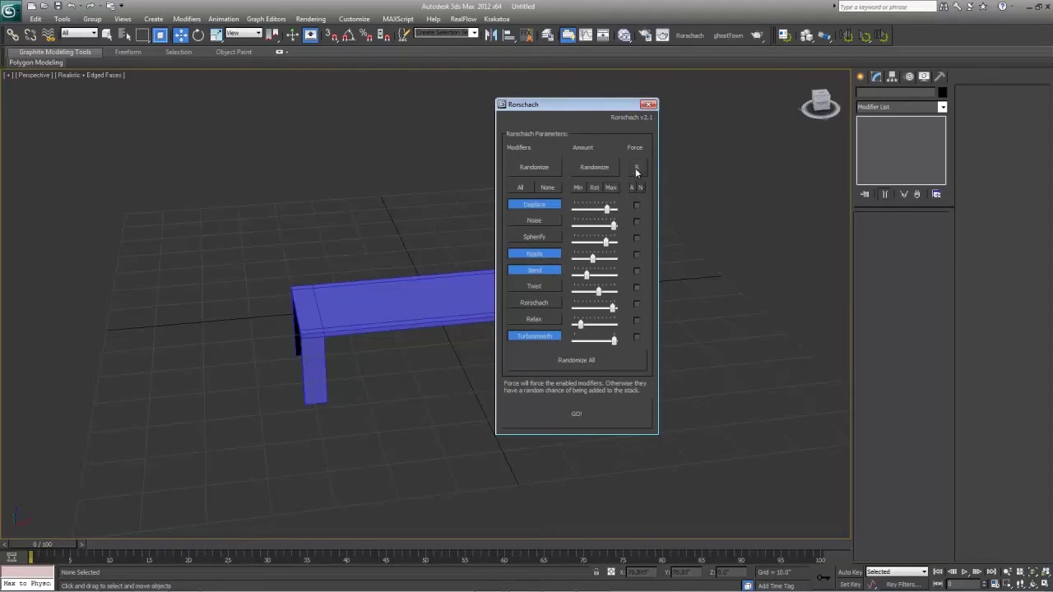
Randomize all Rorschach parameters, generate a random object from them and close the script window
{"action": "left_click", "coordinate": [569, 363]}
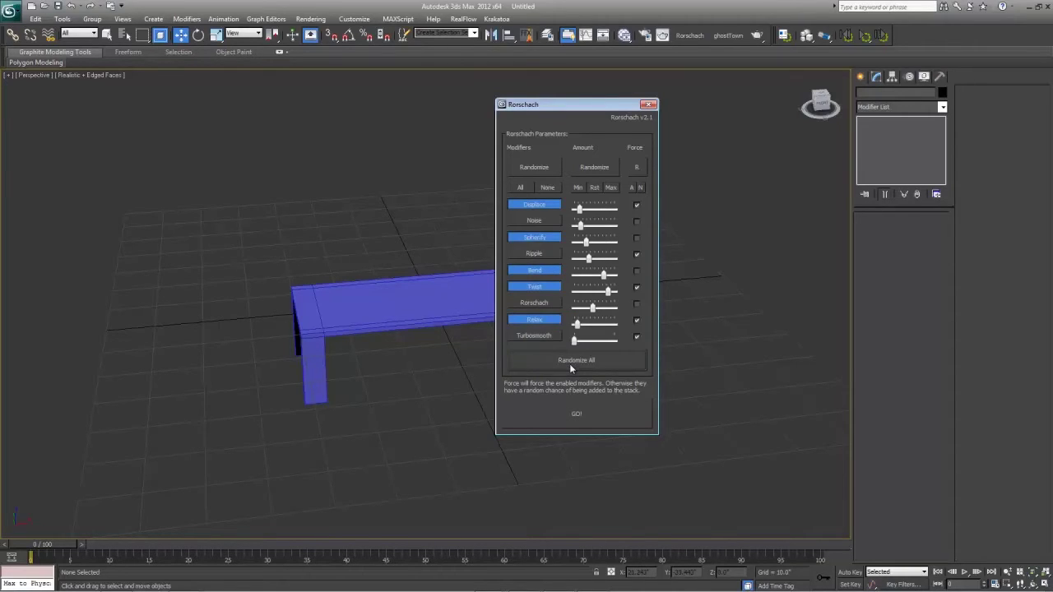
{"action": "left_click", "coordinate": [574, 415]}
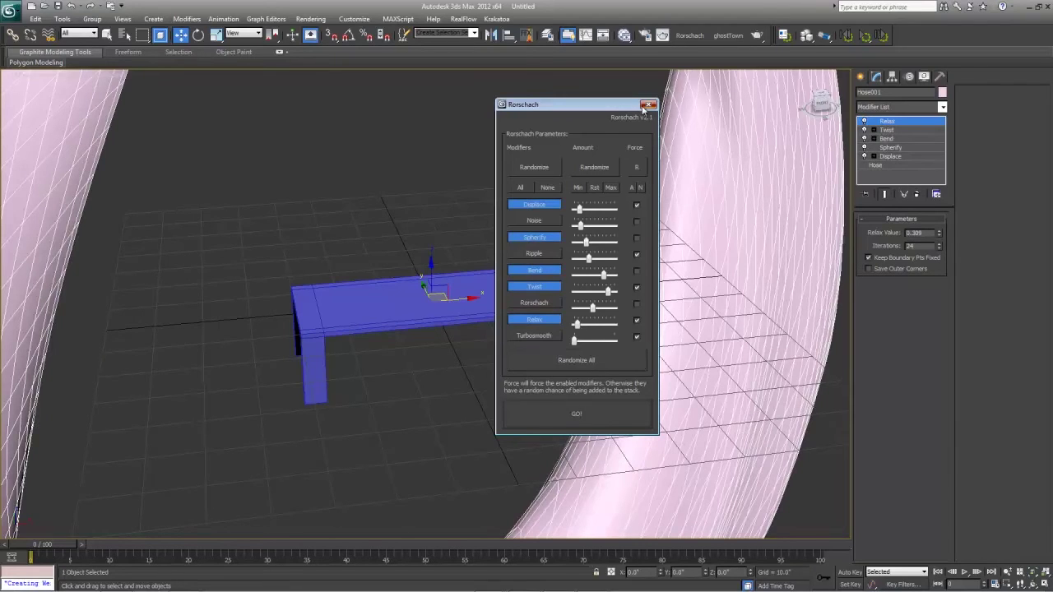
{"action": "left_click", "coordinate": [648, 105]}
Scale the generated object down uniformly until it is much smaller than the table and raise it above the tabletop
{"action": "scroll", "coordinate": [537, 258], "scroll_direction": "down", "scroll_amount": 5}
{"action": "scroll", "coordinate": [537, 258], "scroll_direction": "up", "scroll_amount": 2}
{"action": "key", "text": "r"}
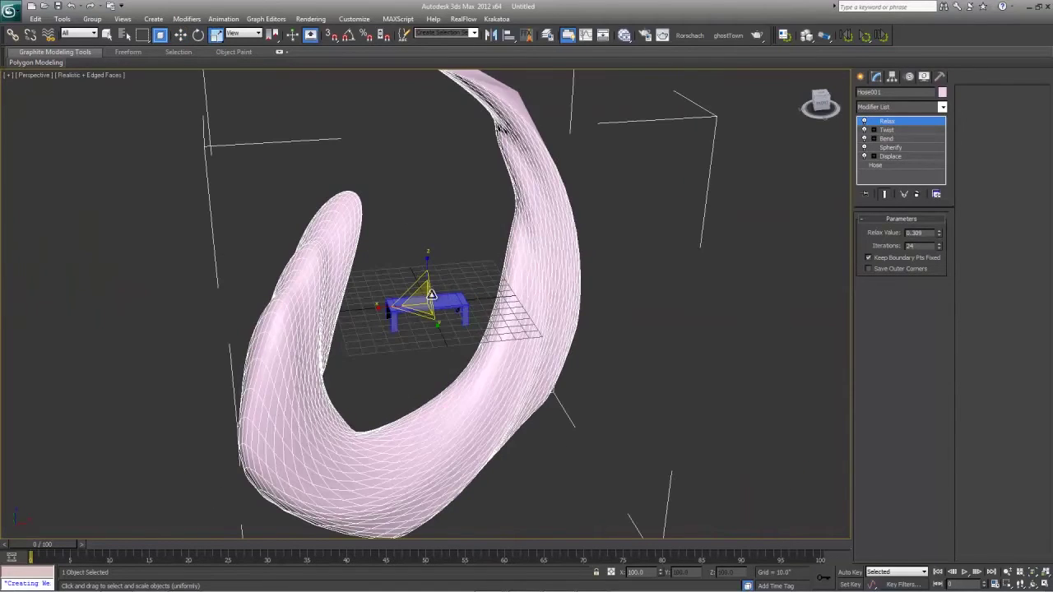
{"action": "left_click_drag", "start_coordinate": [426, 296], "coordinate": [421, 357]}
{"action": "key", "text": "z"}
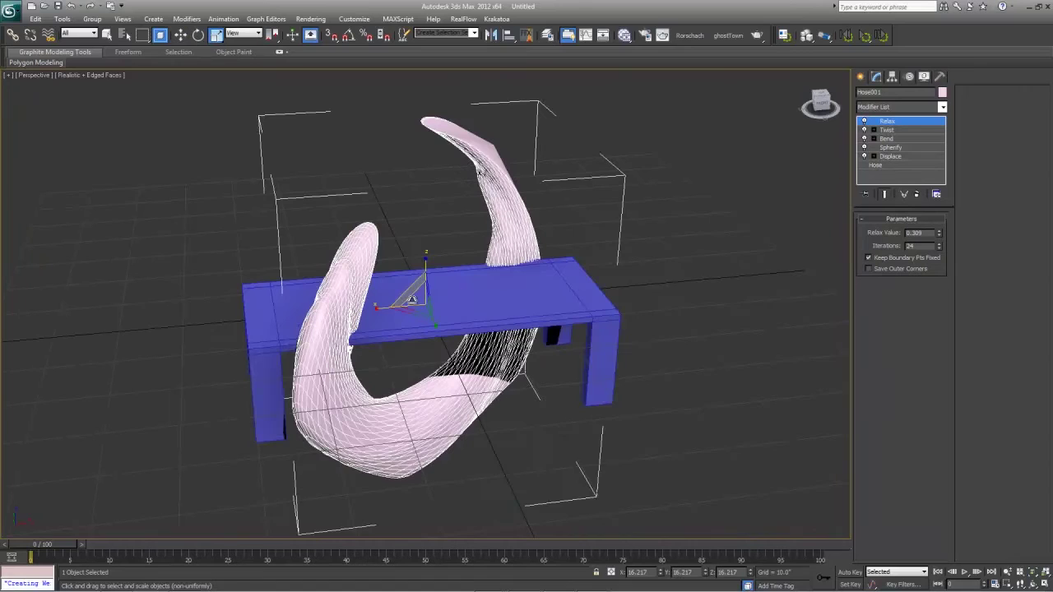
{"action": "left_click_drag", "start_coordinate": [416, 300], "coordinate": [418, 354]}
{"action": "key", "text": "w"}
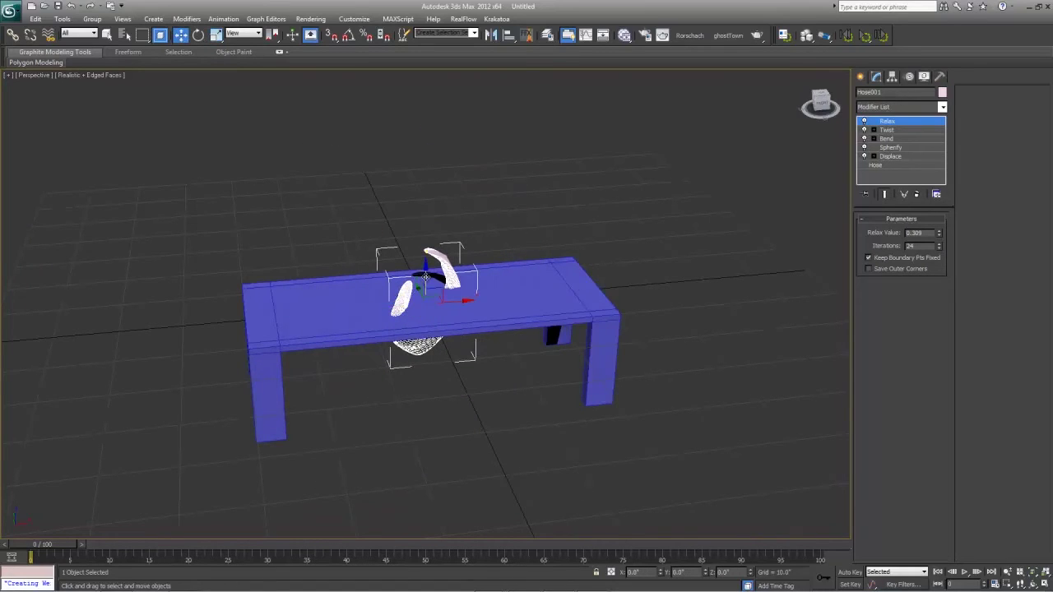
{"action": "left_click_drag", "start_coordinate": [425, 278], "coordinate": [425, 231]}
{"action": "key", "text": "r"}
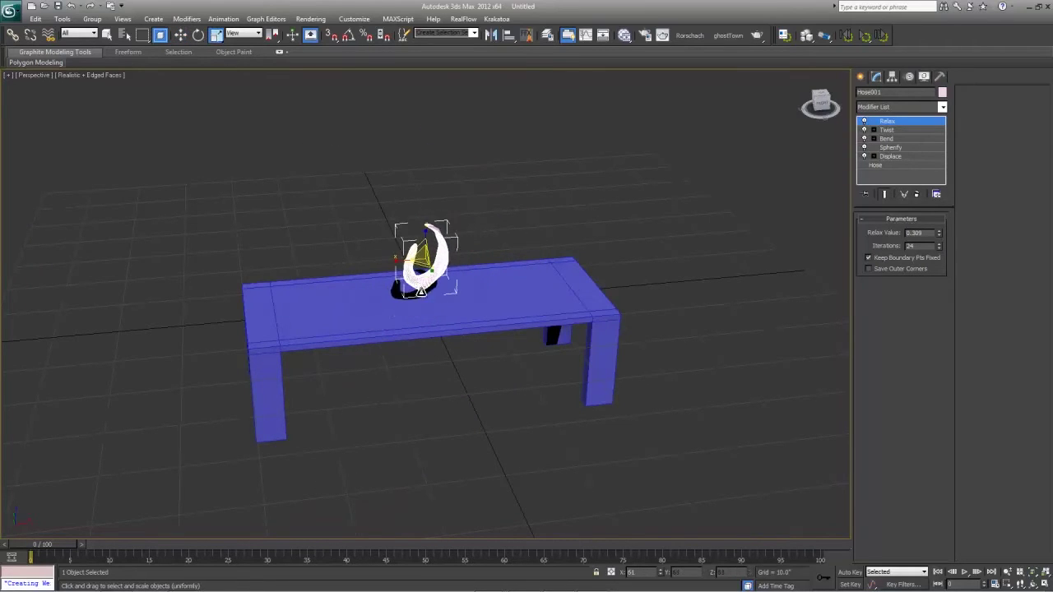
Rotate the small curved object and position it just above the middle of the tabletop
{"action": "scroll", "coordinate": [423, 254], "scroll_direction": "up", "scroll_amount": 8}
{"action": "scroll", "coordinate": [420, 267], "scroll_direction": "down", "scroll_amount": 3}
{"action": "key", "text": "w"}
{"action": "left_click_drag", "start_coordinate": [417, 265], "coordinate": [419, 336]}
{"action": "key", "text": "e"}
{"action": "key", "text": "w"}
{"action": "scroll", "coordinate": [399, 374], "scroll_direction": "down", "scroll_amount": 3}
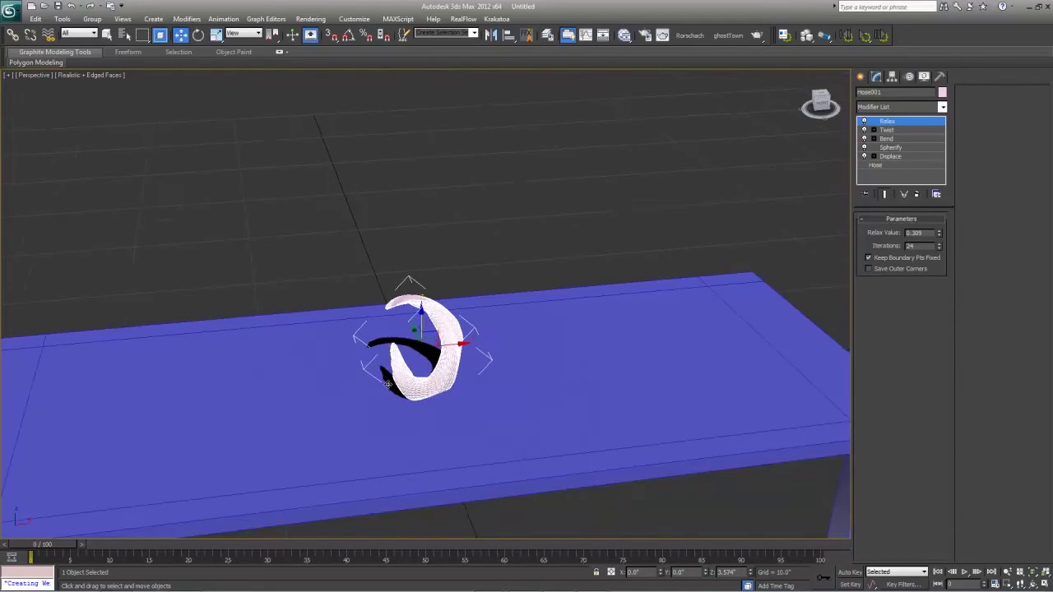
{"action": "scroll", "coordinate": [387, 384], "scroll_direction": "down", "scroll_amount": 3}
Lay the curved object flat on the tabletop's left part, at about X -17.3, Y 2.9, Z 1.3 inches, and deselect it
{"action": "left_click_drag", "start_coordinate": [506, 294], "coordinate": [162, 265]}
{"action": "key", "text": "e"}
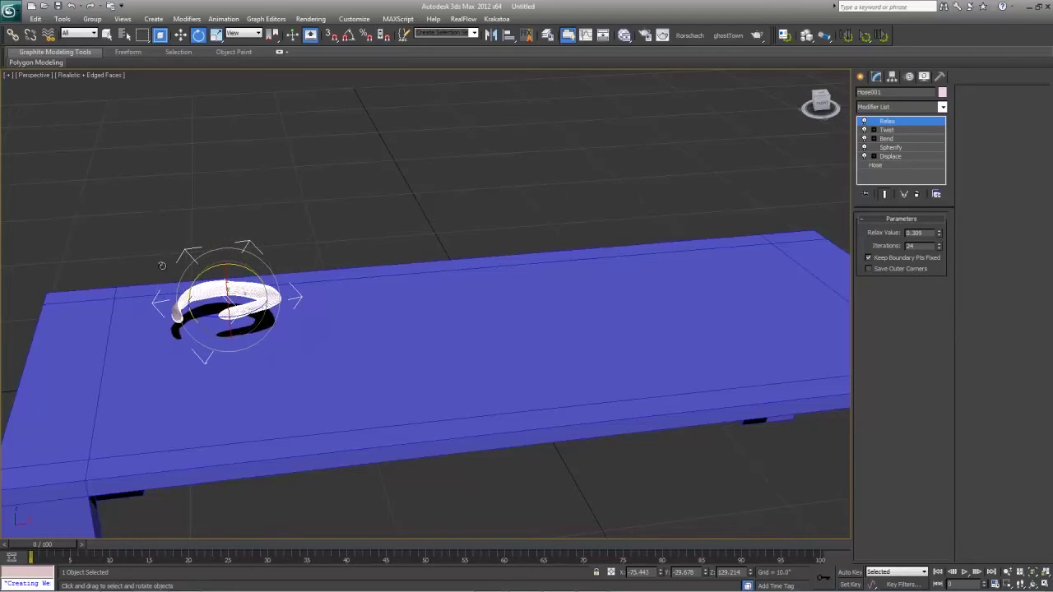
{"action": "key", "text": "w"}
{"action": "left_click_drag", "start_coordinate": [226, 265], "coordinate": [255, 297]}
{"action": "key", "text": "e"}
{"action": "key", "text": "w"}
{"action": "key", "text": "e"}
{"action": "key", "text": "w"}
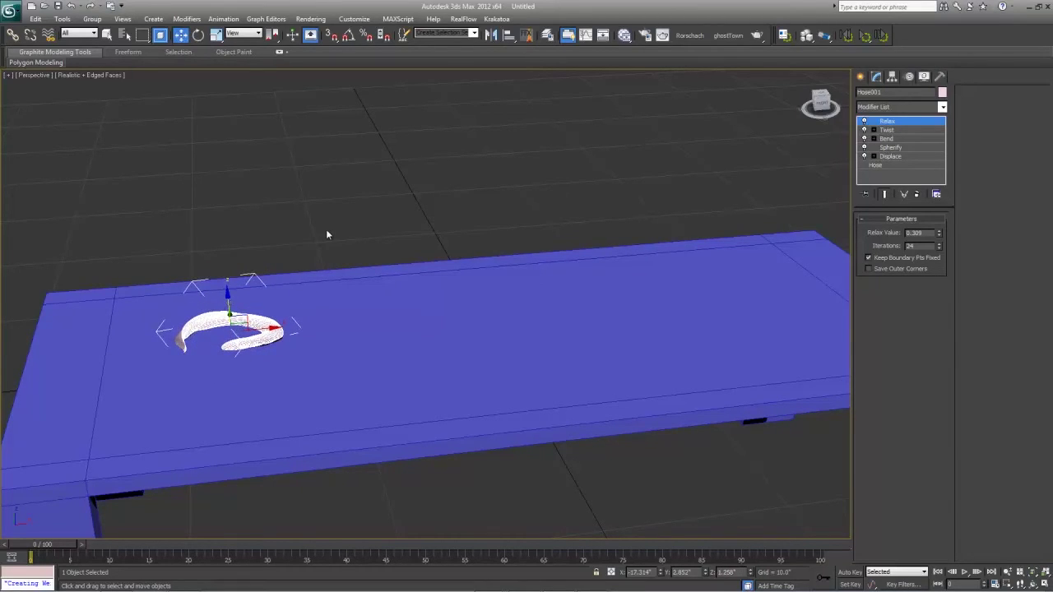
{"action": "left_click", "coordinate": [326, 231]}
Turn off the edged-faces display in the Perspective viewport
{"action": "middle_click_drag", "start_coordinate": [327, 230], "coordinate": [321, 197]}
{"action": "scroll", "coordinate": [322, 198], "scroll_direction": "down", "scroll_amount": 3}
{"action": "key", "text": "F4"}
{"action": "key", "text": "alt+w"}
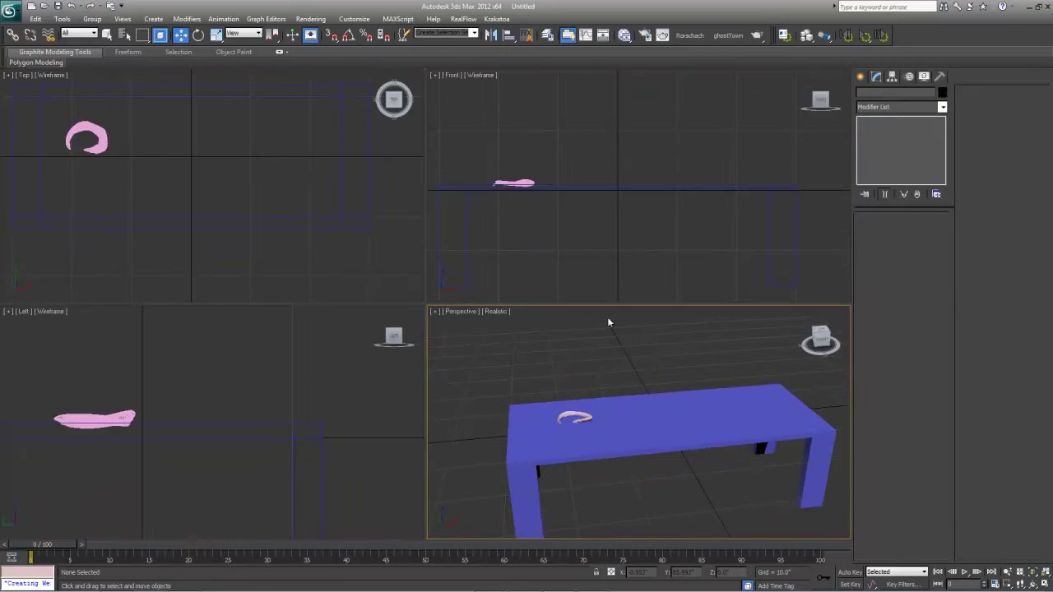
{"action": "key", "text": "alt+w"}
{"action": "middle_click_drag", "start_coordinate": [583, 336], "coordinate": [540, 303], "text": "alt"}
{"action": "scroll", "coordinate": [175, 205], "scroll_direction": "up", "scroll_amount": 5}
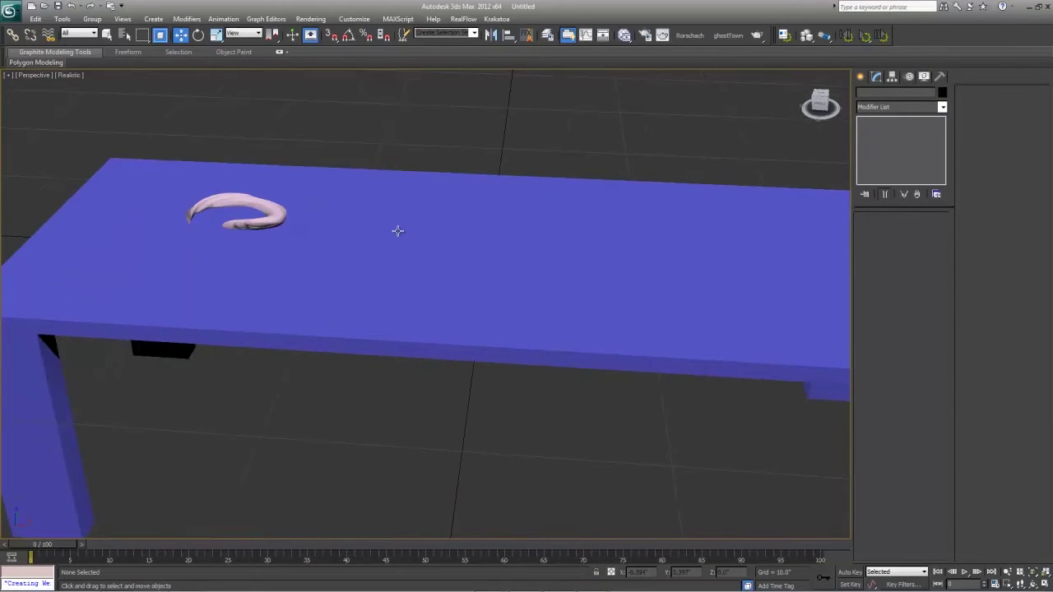
{"action": "mouse_move", "coordinate": [397, 231]}
{"action": "middle_mouse_down", "text": "alt"}
{"action": "mouse_move", "coordinate": [407, 225]}
{"action": "mouse_move", "coordinate": [394, 214]}
{"action": "middle_mouse_up", "text": "alt"}
{"action": "key", "text": "m"}
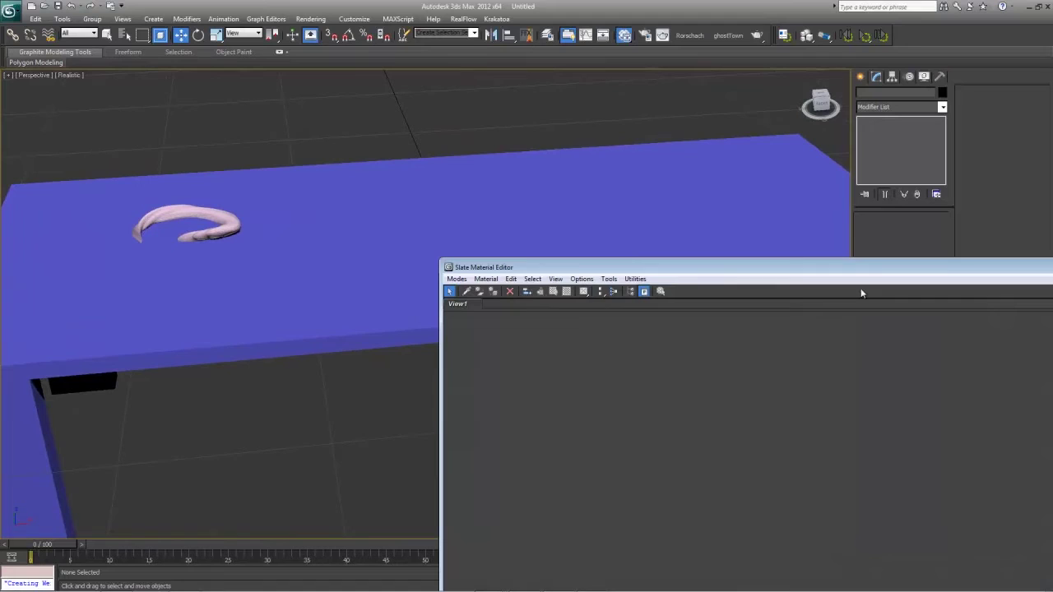
{"action": "key", "text": "m"}
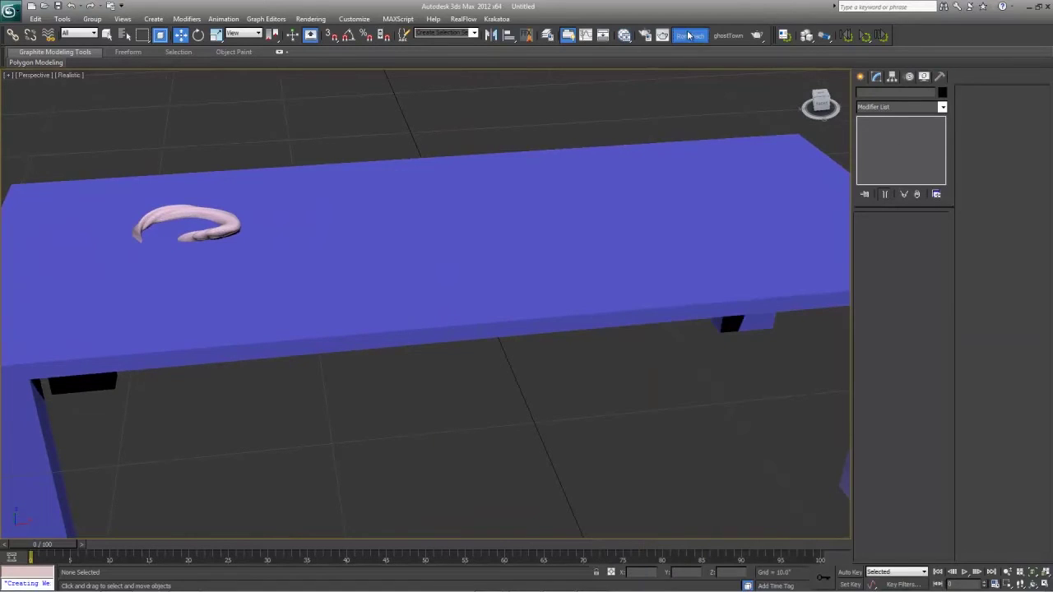
Reopen the Rorschach script window and leave the curved object on the table deselected
{"action": "left_click", "coordinate": [689, 36]}
{"action": "middle_click_drag", "start_coordinate": [324, 150], "coordinate": [406, 135], "text": "alt"}
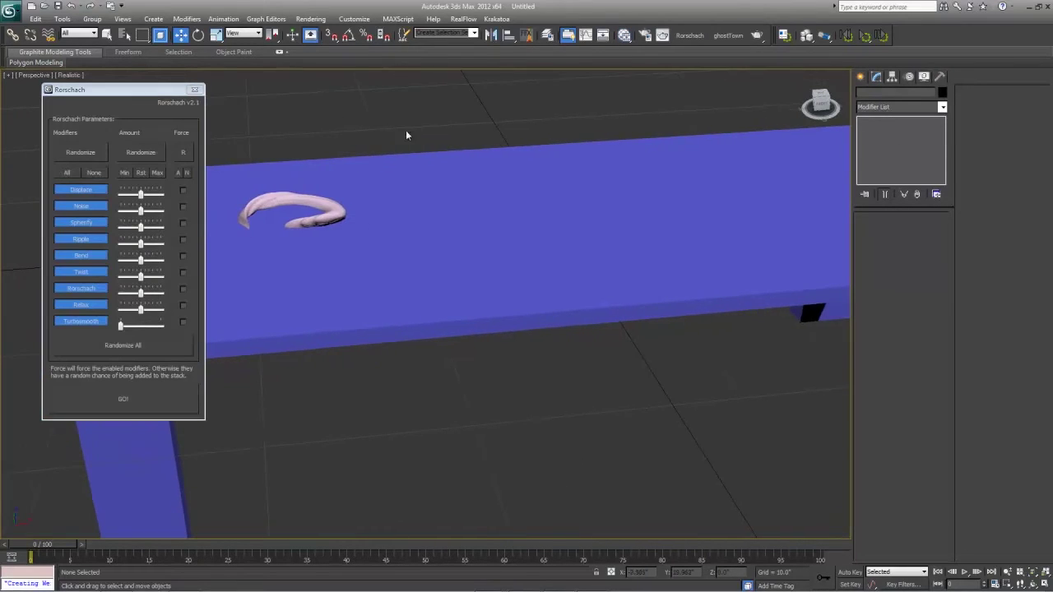
{"action": "left_click", "coordinate": [337, 212]}
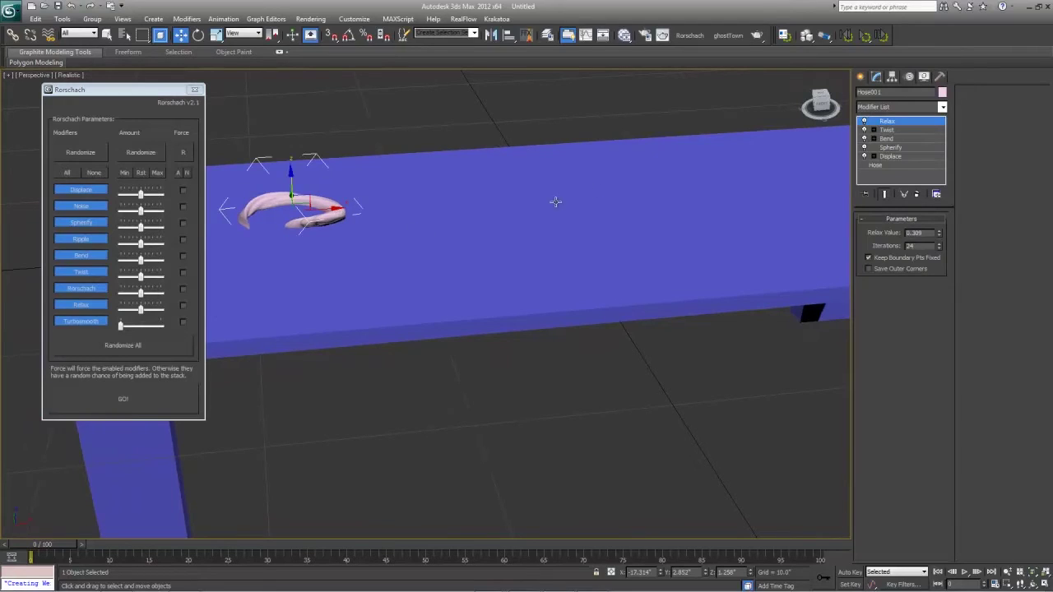
{"action": "left_click", "coordinate": [471, 119]}
{"action": "middle_click_drag", "start_coordinate": [471, 119], "coordinate": [356, 186], "text": "alt"}
Try an object generated from fully randomized parameters, scaled down above the tabletop, and delete it
{"action": "left_click", "coordinate": [127, 348]}
{"action": "scroll", "coordinate": [362, 170], "scroll_direction": "down", "scroll_amount": 3}
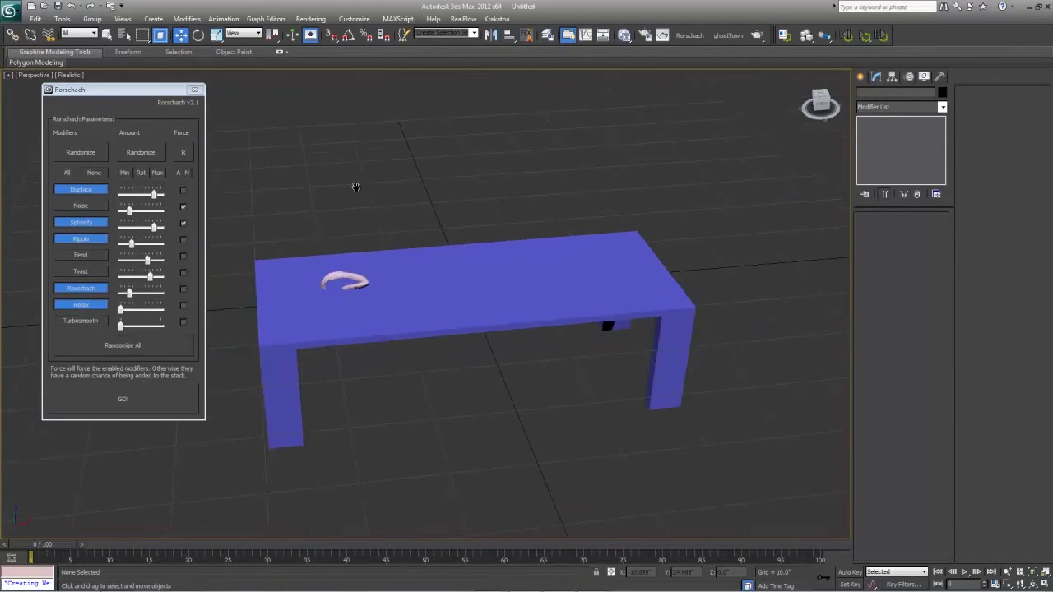
{"action": "left_click", "coordinate": [122, 399]}
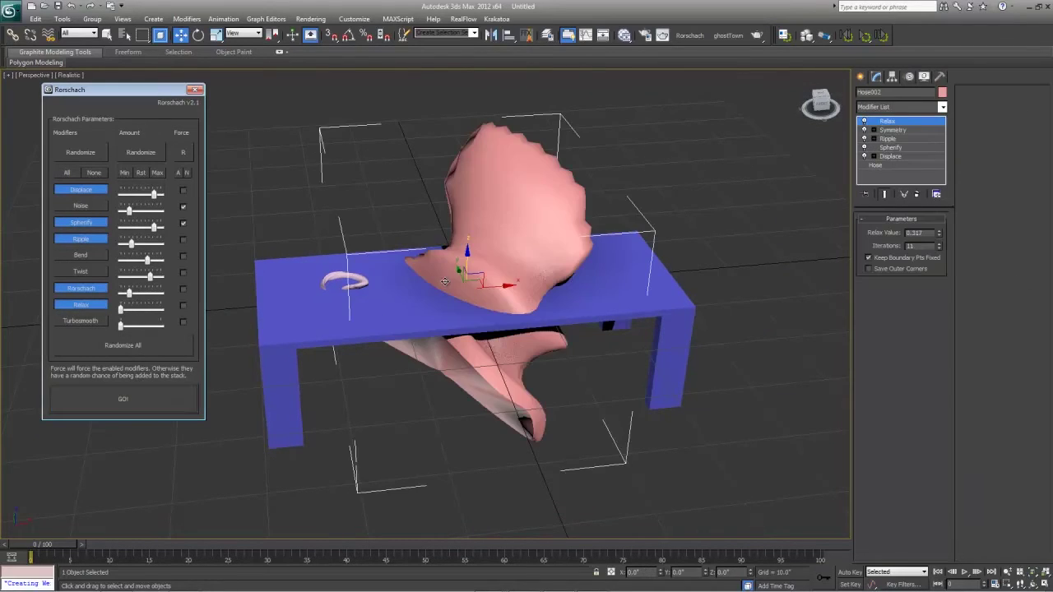
{"action": "scroll", "coordinate": [510, 264], "scroll_direction": "up", "scroll_amount": 3}
{"action": "scroll", "coordinate": [510, 264], "scroll_direction": "down", "scroll_amount": 4}
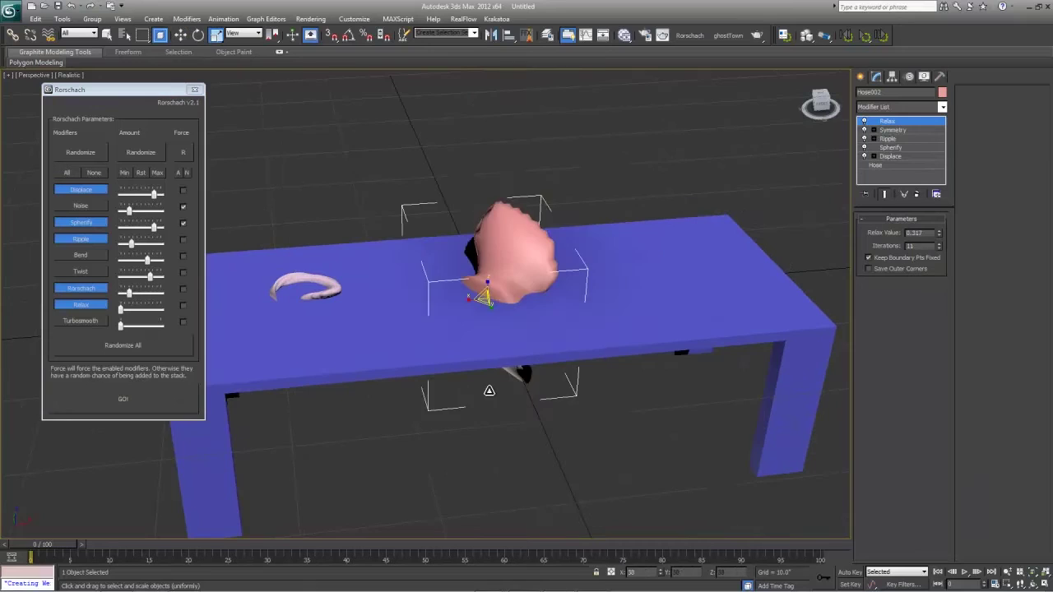
{"action": "left_click_drag", "start_coordinate": [487, 272], "coordinate": [485, 187]}
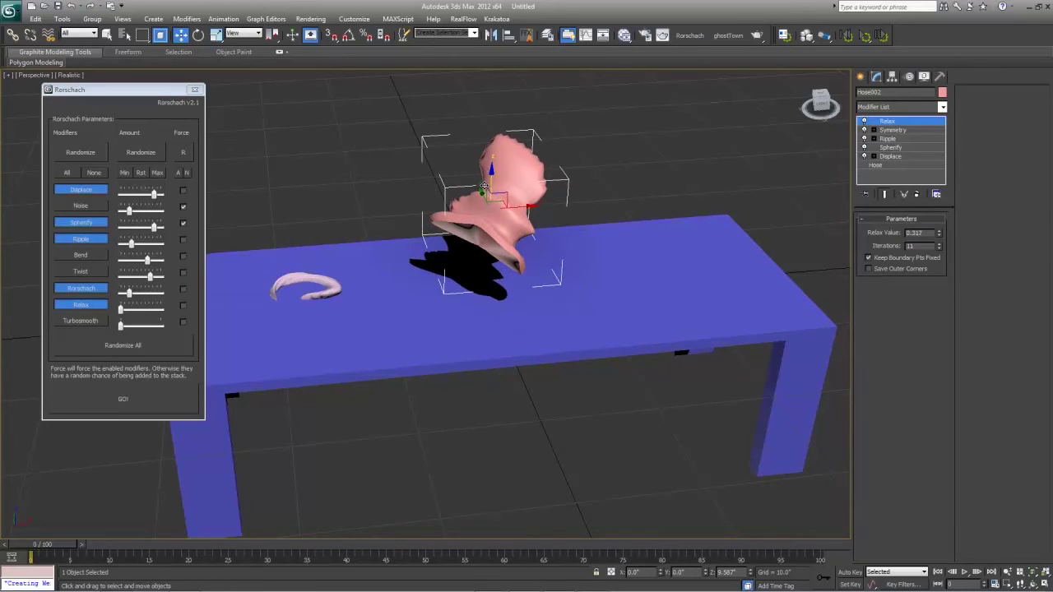
{"action": "key", "text": "Delete"}
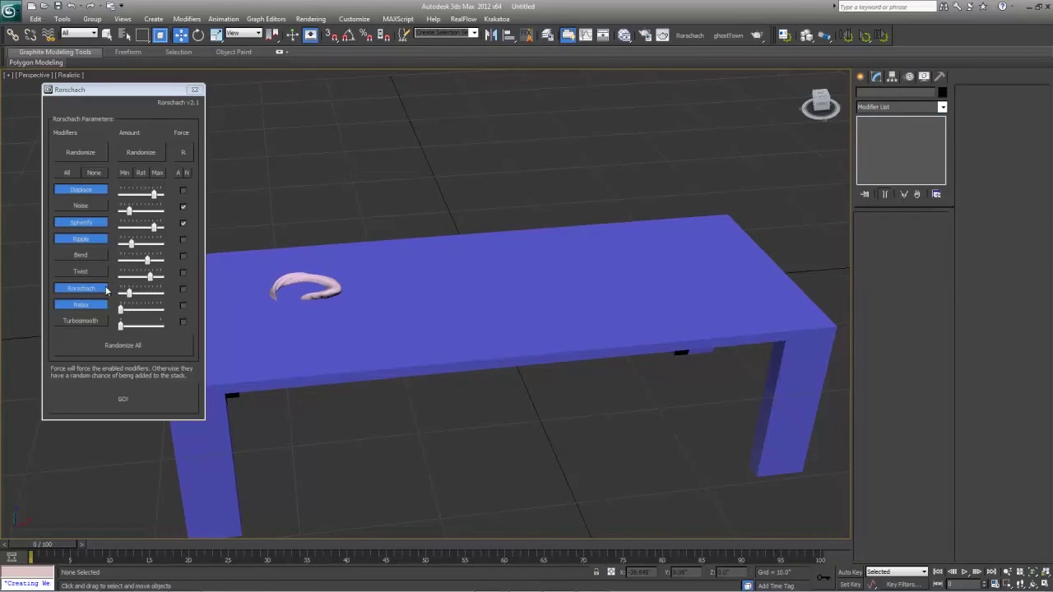
Randomize all Rorschach parameters again and generate a new random object
{"action": "left_click", "coordinate": [123, 346]}
{"action": "left_click", "coordinate": [145, 398]}
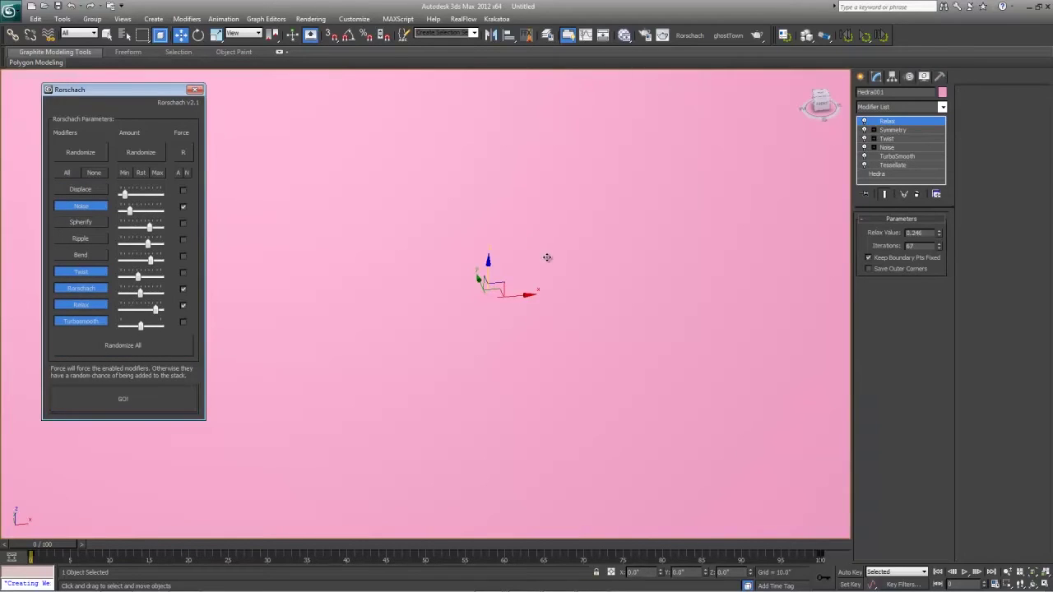
{"action": "left_click", "coordinate": [548, 258]}
{"action": "key", "text": "z"}
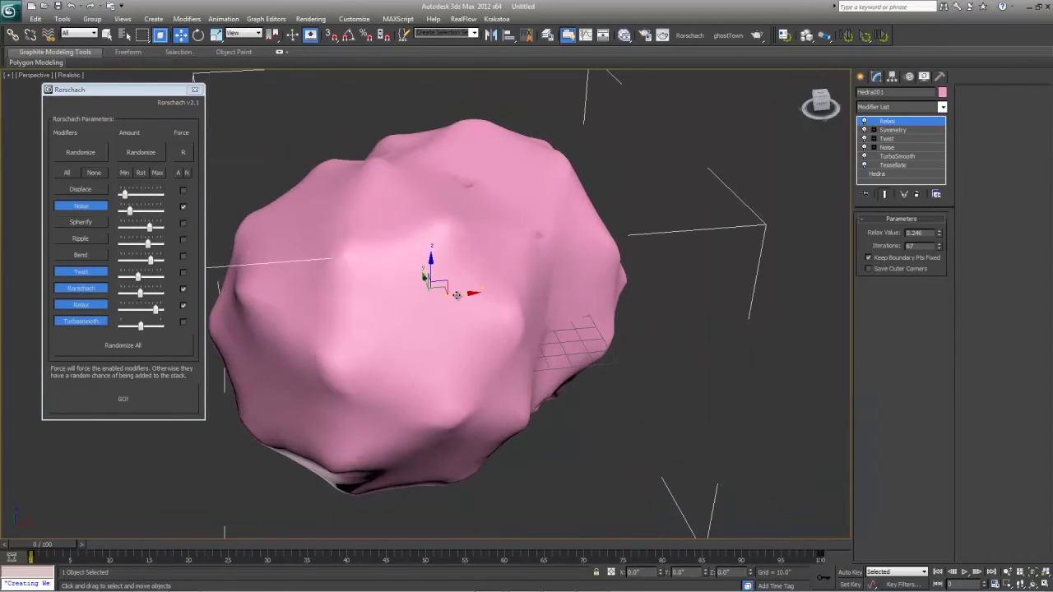
Scale the new lumpy object down uniformly to about 5.7 percent
{"action": "key", "text": "r"}
{"action": "left_click_drag", "start_coordinate": [442, 285], "coordinate": [434, 531]}
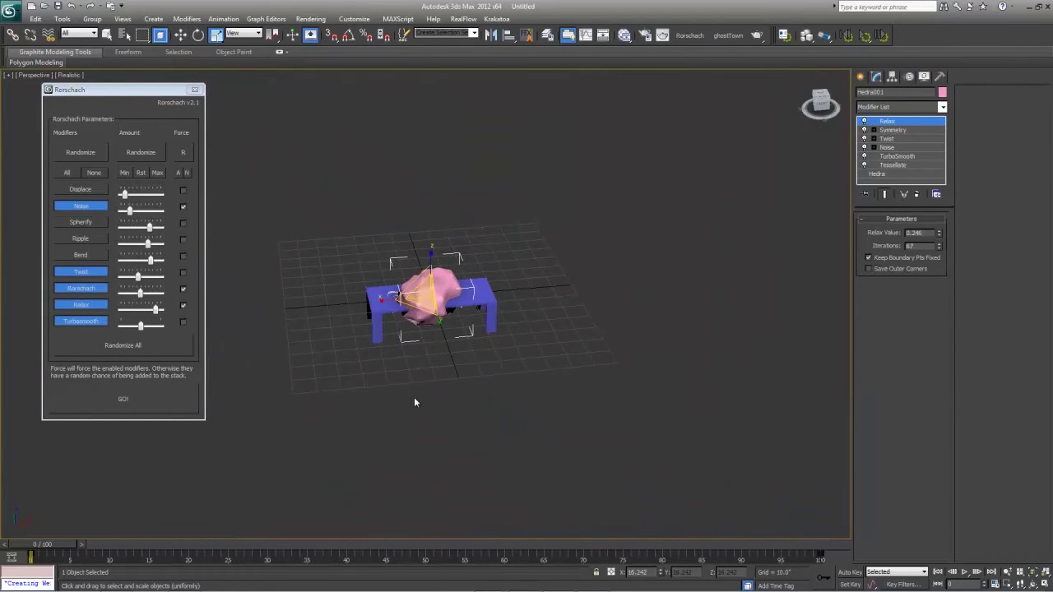
{"action": "left_click_drag", "start_coordinate": [422, 292], "coordinate": [421, 440]}
{"action": "key", "text": "z"}
{"action": "scroll", "coordinate": [451, 314], "scroll_direction": "up", "scroll_amount": 3}
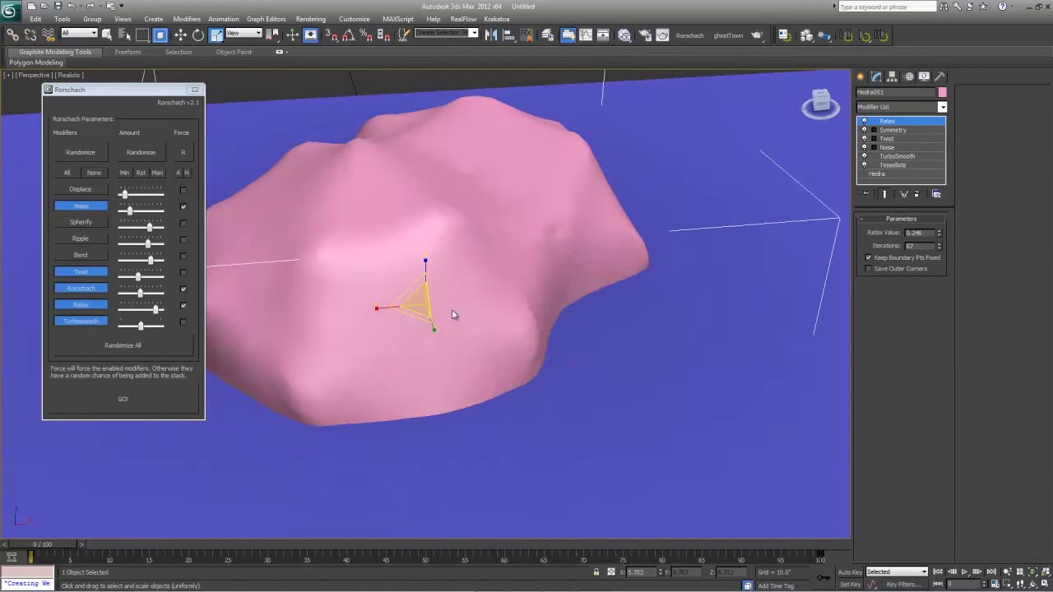
Raise the lumpy object above the tabletop, tilt it and scale it down further
{"action": "key", "text": "w"}
{"action": "scroll", "coordinate": [419, 247], "scroll_direction": "down", "scroll_amount": 6}
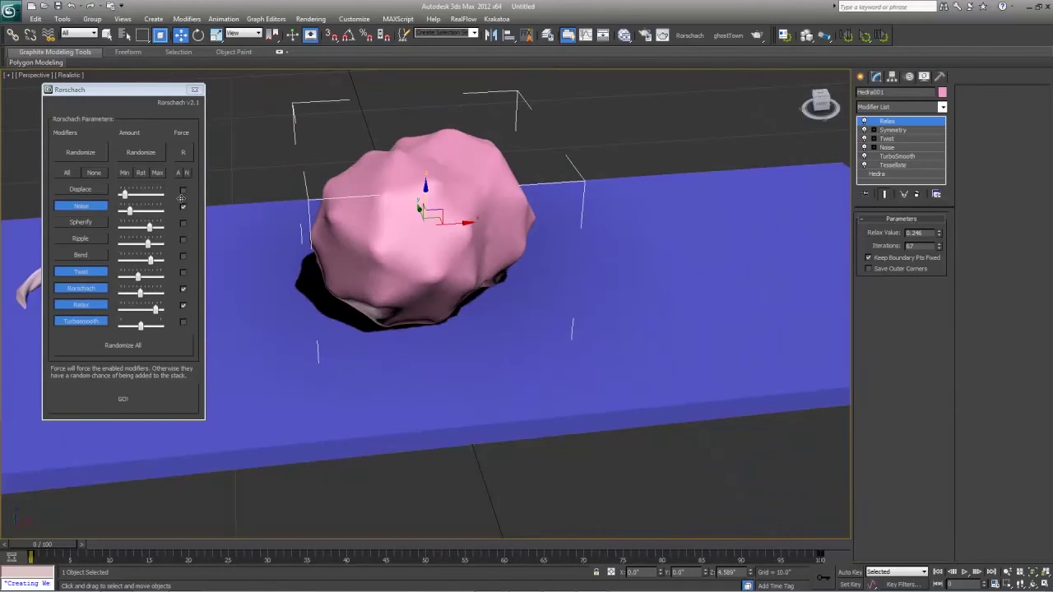
{"action": "key", "text": "e"}
{"action": "left_click_drag", "start_coordinate": [436, 192], "coordinate": [419, 259]}
{"action": "key", "text": "w"}
{"action": "key", "text": "r"}
{"action": "key", "text": "w"}
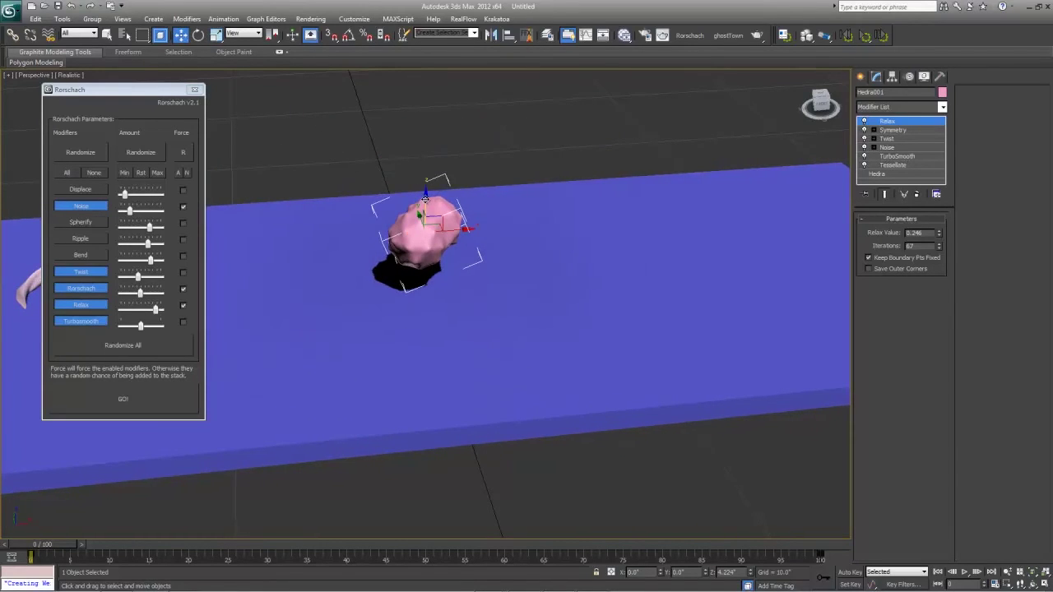
Lower the lumpy object onto the tabletop in front of the curved object, at about X -12.9, Y -5.7, Z 2.2 inches
{"action": "left_click_drag", "start_coordinate": [425, 199], "coordinate": [424, 234]}
{"action": "key", "text": "z"}
{"action": "scroll", "coordinate": [463, 294], "scroll_direction": "down", "scroll_amount": 5}
{"action": "middle_click_drag", "start_coordinate": [463, 294], "coordinate": [441, 299], "text": "alt"}
{"action": "left_click_drag", "start_coordinate": [441, 298], "coordinate": [264, 350]}
{"action": "key", "text": "z"}
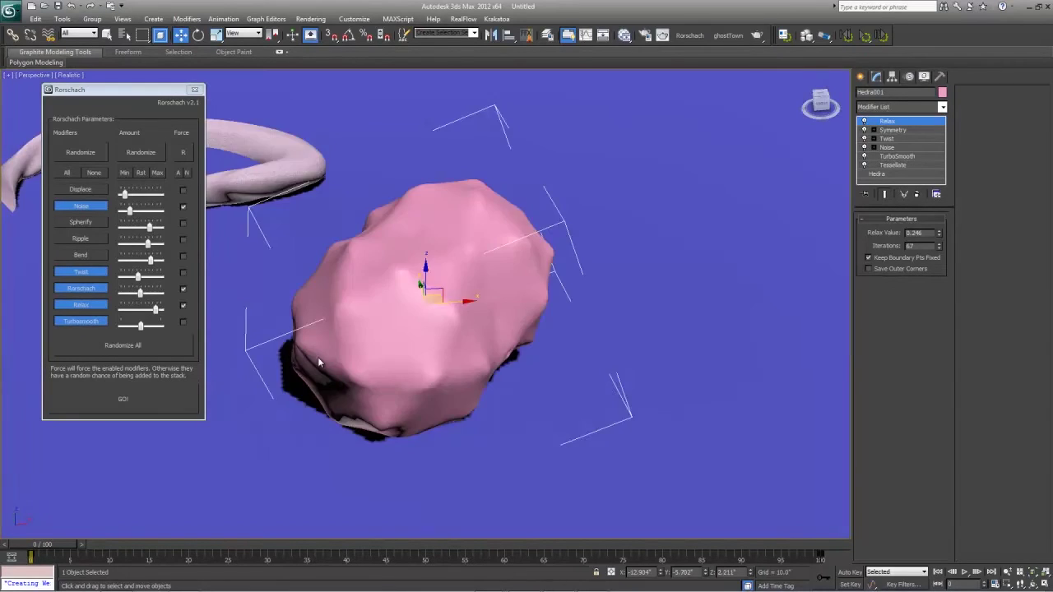
Deselect the lumpy object, randomize all Rorschach parameters and generate another random object
{"action": "middle_click_drag", "start_coordinate": [319, 362], "coordinate": [324, 362], "text": "alt"}
{"action": "scroll", "coordinate": [526, 413], "scroll_direction": "down", "scroll_amount": 5}
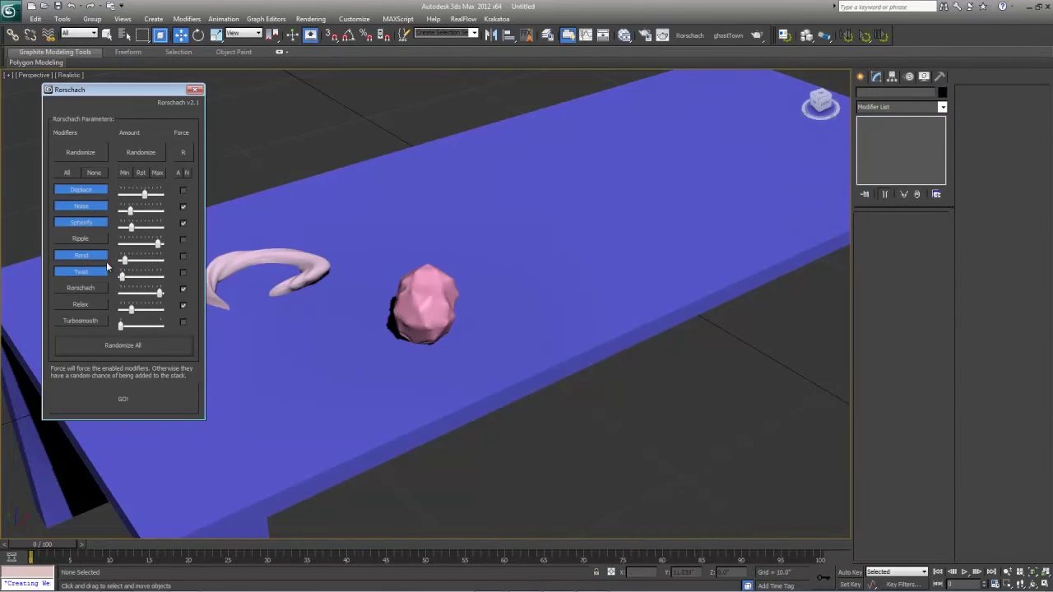
{"action": "left_click", "coordinate": [140, 400]}
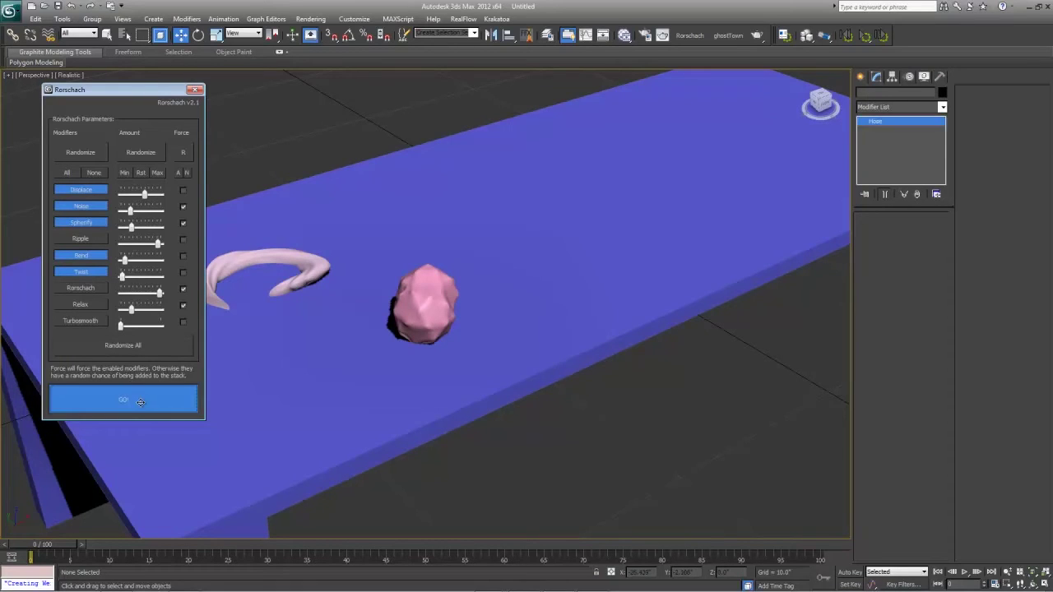
Raise the new ridged hose-like object above the tabletop and scale it down uniformly
{"action": "scroll", "coordinate": [534, 301], "scroll_direction": "down", "scroll_amount": 5}
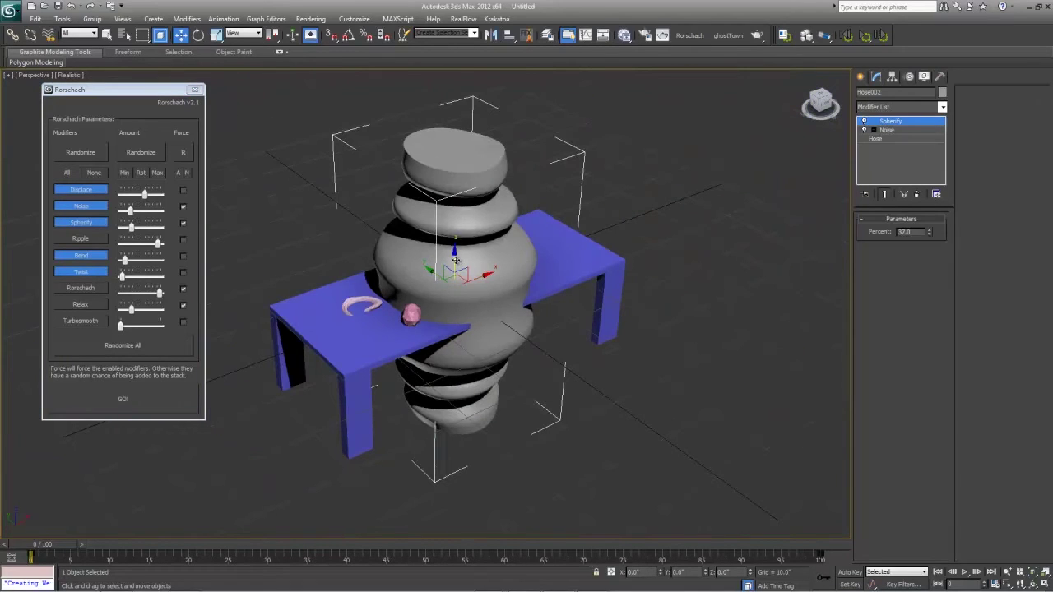
{"action": "left_click_drag", "start_coordinate": [457, 261], "coordinate": [458, 234]}
{"action": "key", "text": "r"}
{"action": "key", "text": "e"}
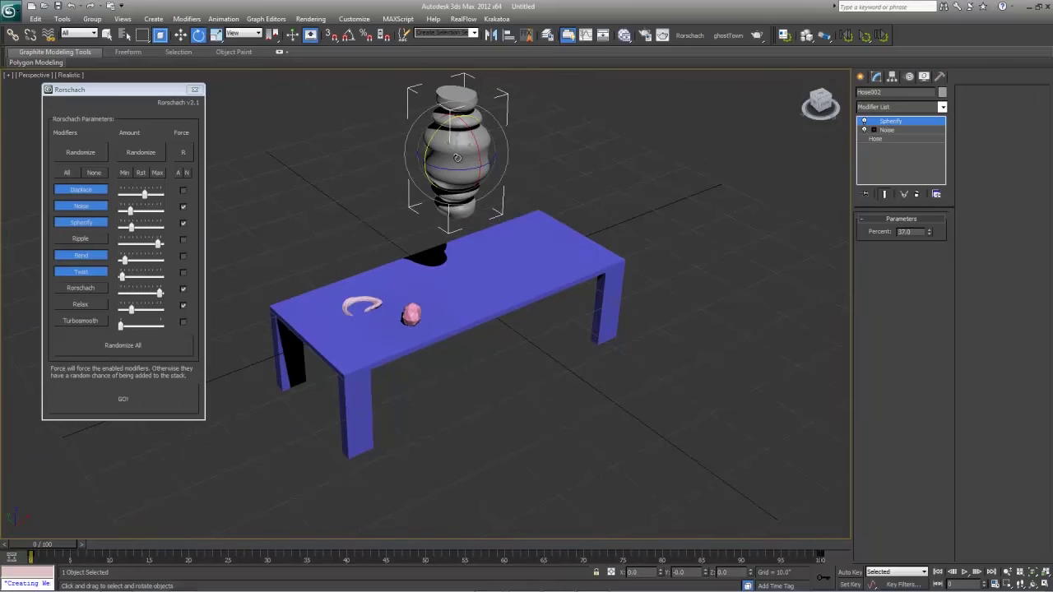
With angle snap on, rotate the ridged object onto its side, then scale it down further and lower it onto the tabletop
{"action": "left_click_drag", "start_coordinate": [432, 136], "coordinate": [482, 94]}
{"action": "right_click", "coordinate": [482, 94]}
{"action": "key", "text": "a"}
{"action": "left_click_drag", "start_coordinate": [438, 128], "coordinate": [452, 304]}
{"action": "key", "text": "w"}
{"action": "key", "text": "r"}
{"action": "key", "text": "w"}
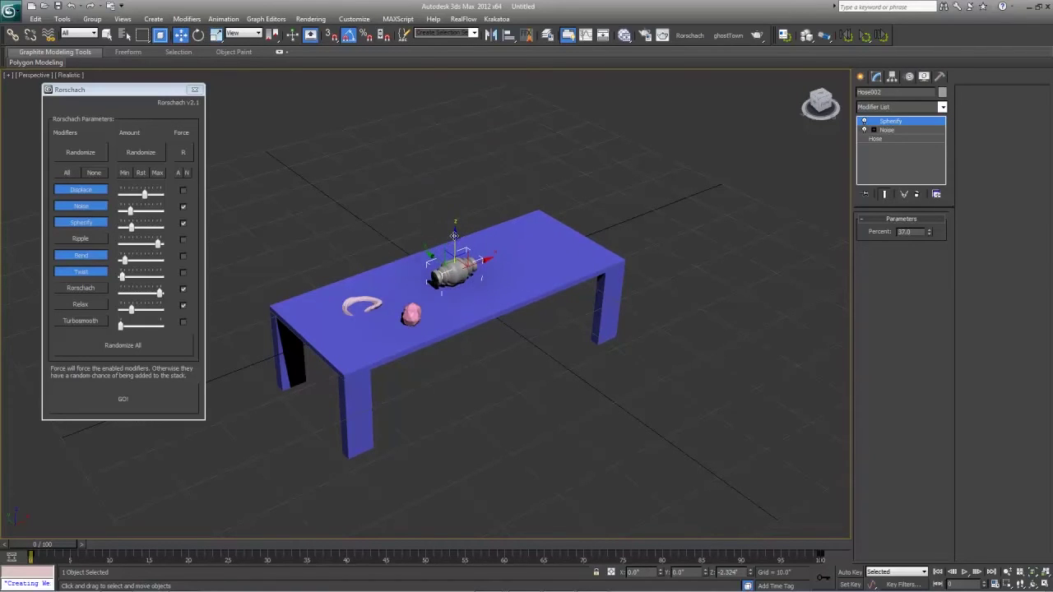
Turn the ridged object on the tabletop, move it to the front corner beside the curved object, and deselect it
{"action": "key", "text": "z"}
{"action": "scroll", "coordinate": [518, 286], "scroll_direction": "down", "scroll_amount": 5}
{"action": "key", "text": "e"}
{"action": "left_click_drag", "start_coordinate": [416, 327], "coordinate": [487, 324]}
{"action": "middle_click_drag", "start_coordinate": [444, 324], "coordinate": [524, 294]}
{"action": "left_click_drag", "start_coordinate": [519, 280], "coordinate": [531, 326]}
{"action": "key", "text": "w"}
{"action": "left_click_drag", "start_coordinate": [510, 279], "coordinate": [222, 392]}
{"action": "middle_click_drag", "start_coordinate": [306, 369], "coordinate": [462, 240]}
{"action": "left_click", "coordinate": [378, 156]}
{"action": "middle_click_drag", "start_coordinate": [387, 287], "coordinate": [171, 339]}
Repeatedly randomize all Rorschach parameters and generate trial objects, discarding each one
{"action": "left_click", "coordinate": [139, 344]}
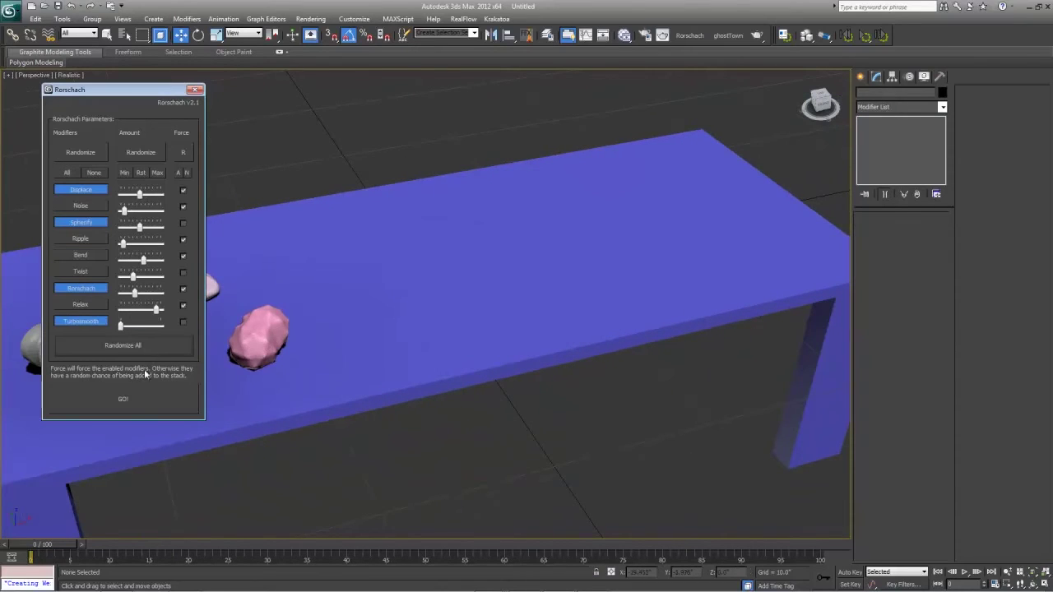
{"action": "left_click", "coordinate": [141, 406]}
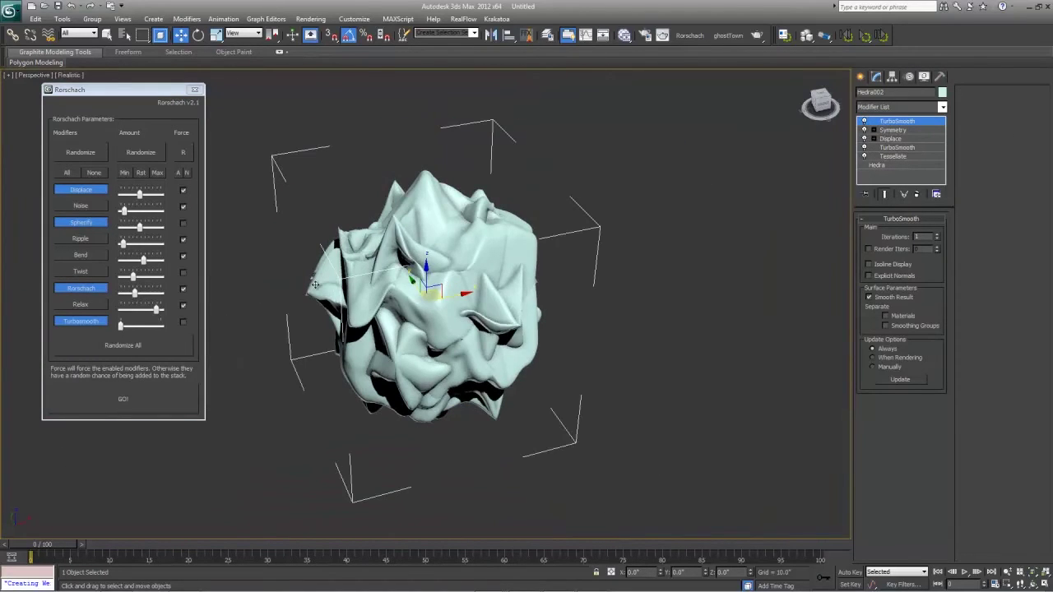
{"action": "left_click", "coordinate": [148, 346]}
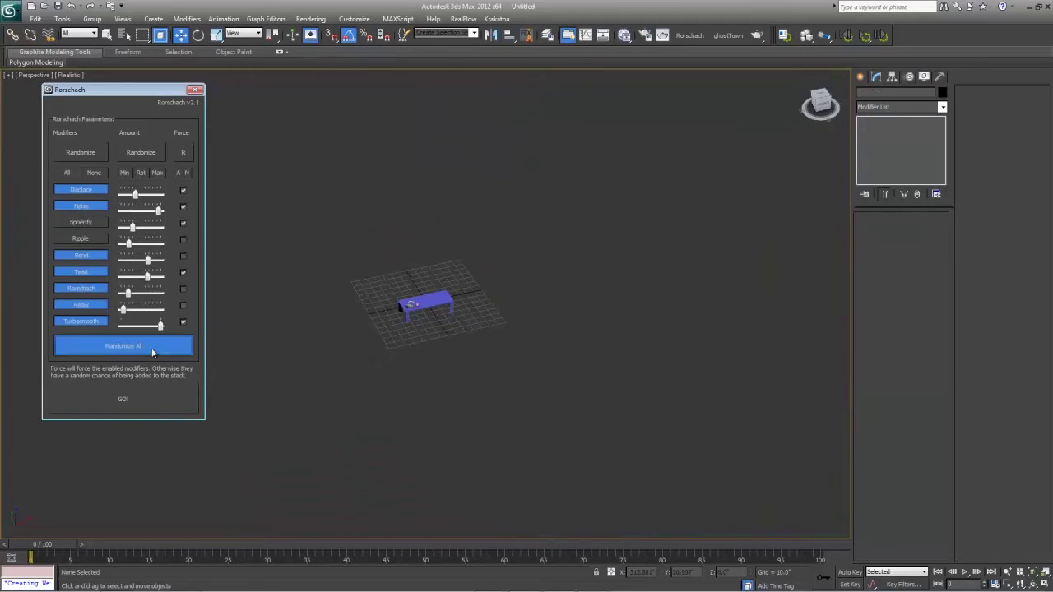
{"action": "left_click", "coordinate": [144, 398]}
{"action": "scroll", "coordinate": [460, 298], "scroll_direction": "up", "scroll_amount": 5}
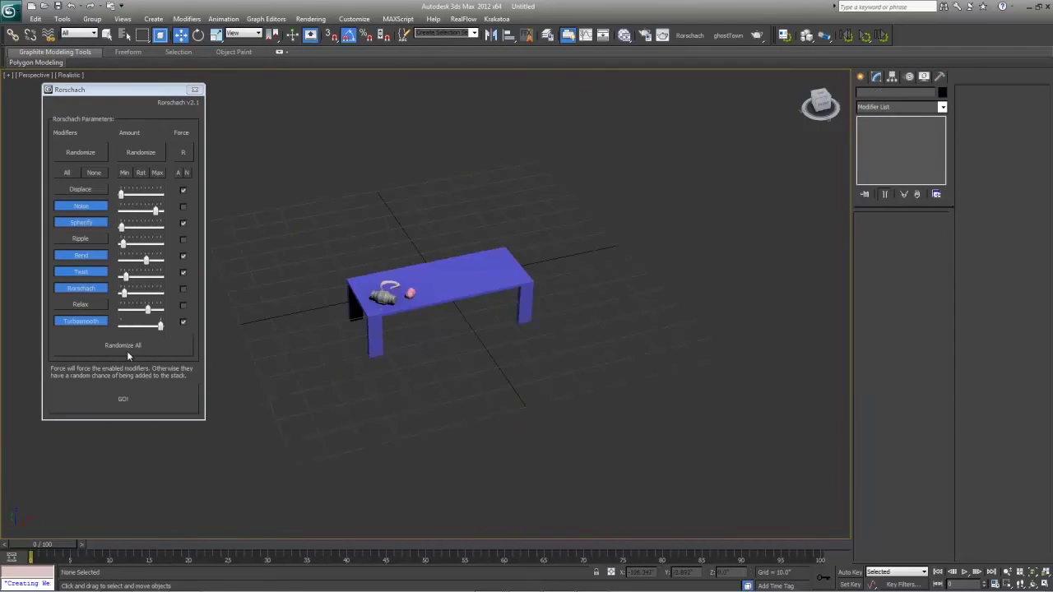
{"action": "left_click", "coordinate": [111, 345]}
{"action": "left_click", "coordinate": [115, 344]}
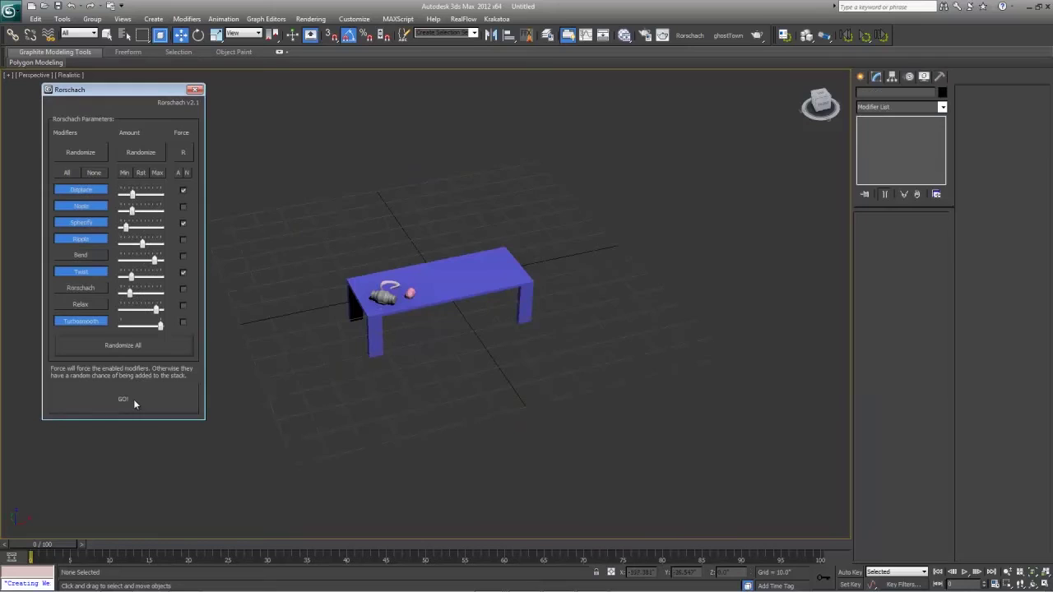
{"action": "left_click", "coordinate": [136, 401]}
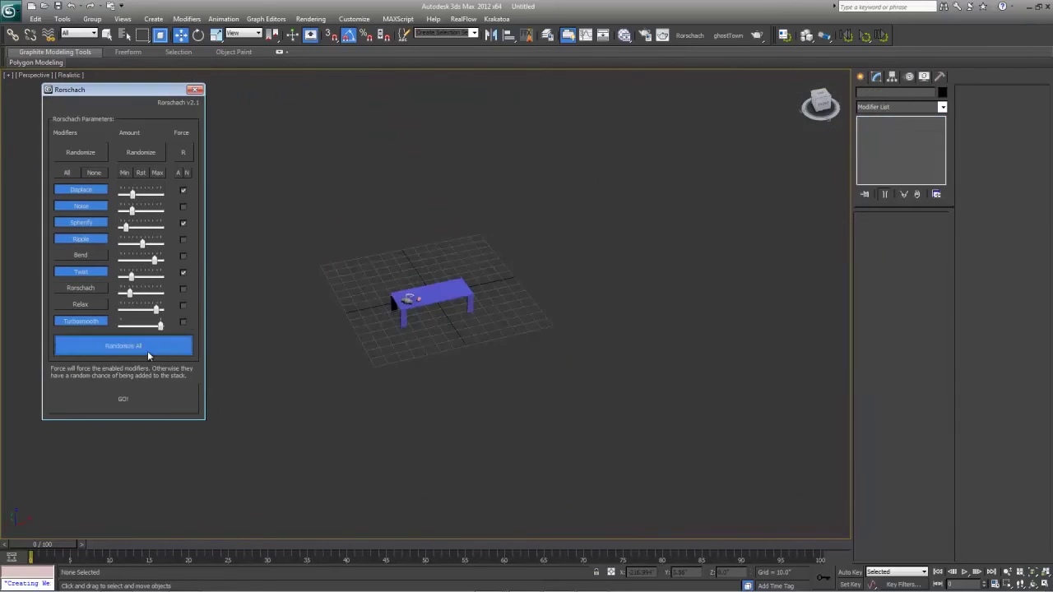
{"action": "left_click", "coordinate": [147, 349]}
{"action": "left_click", "coordinate": [140, 397]}
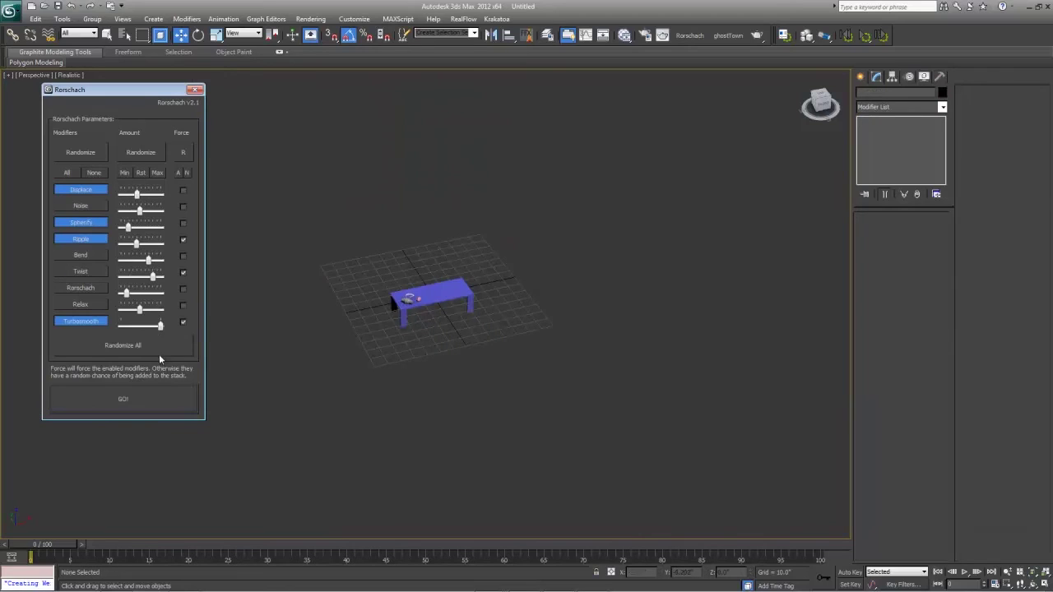
{"action": "left_click", "coordinate": [156, 350]}
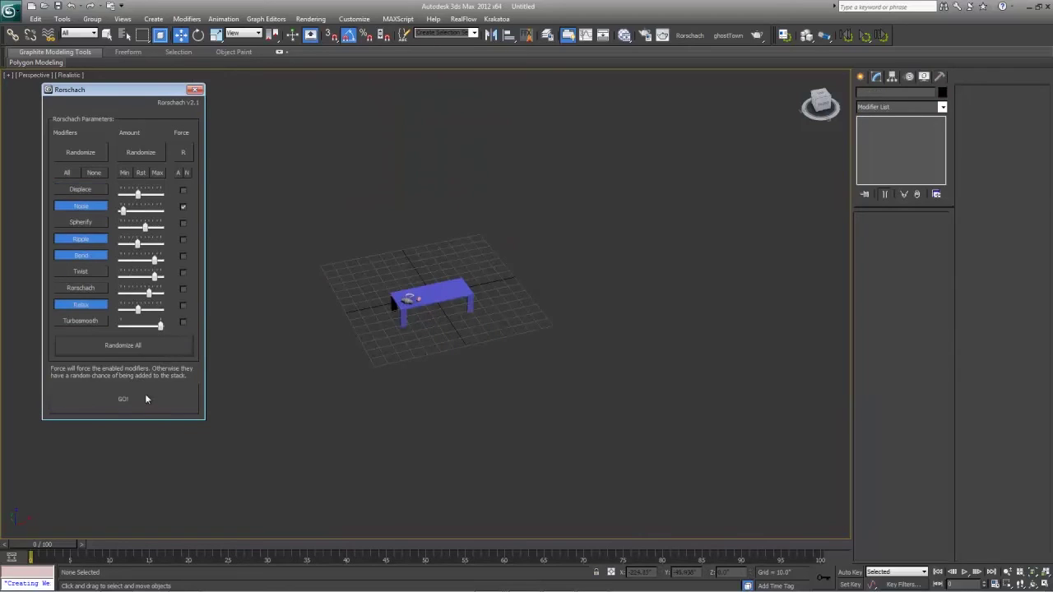
{"action": "left_click", "coordinate": [144, 402]}
Randomize all Rorschach parameters, generate another object and scale it down uniformly to about 22 percent
{"action": "left_click", "coordinate": [148, 347]}
{"action": "left_click", "coordinate": [150, 398]}
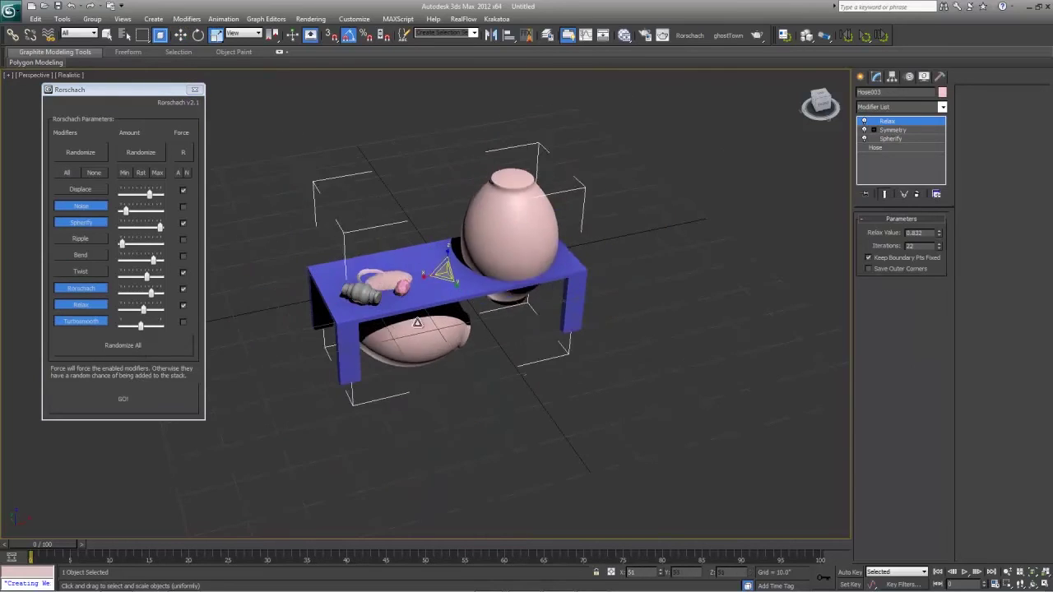
{"action": "left_click_drag", "start_coordinate": [417, 322], "coordinate": [383, 434]}
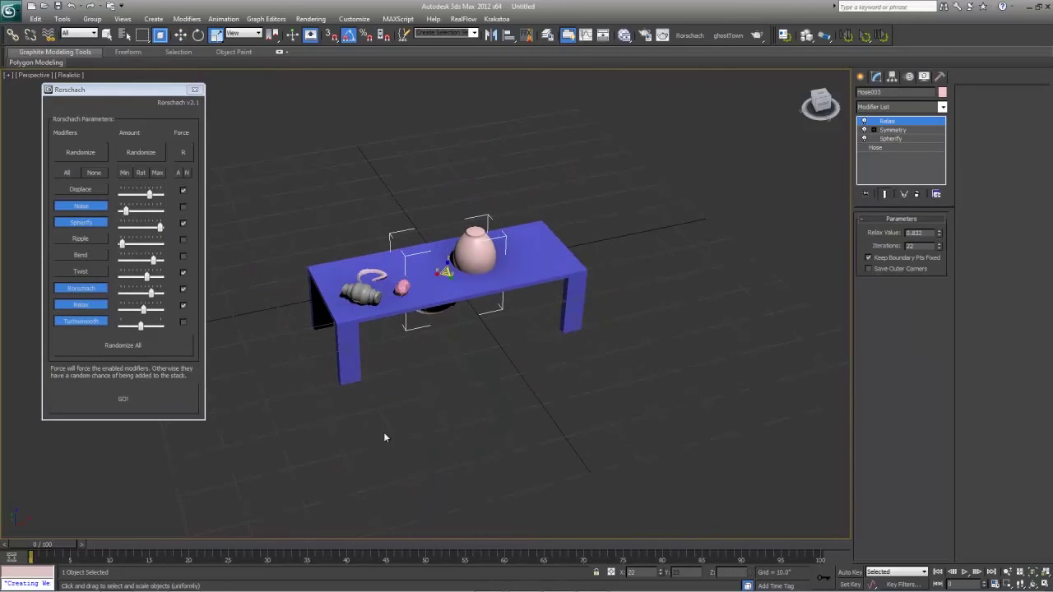
Raise the twin vase-shaped object straight up until it clears the tabletop
{"action": "key", "text": "w"}
{"action": "left_click_drag", "start_coordinate": [442, 271], "coordinate": [444, 207]}
{"action": "scroll", "coordinate": [444, 207], "scroll_direction": "up", "scroll_amount": 5}
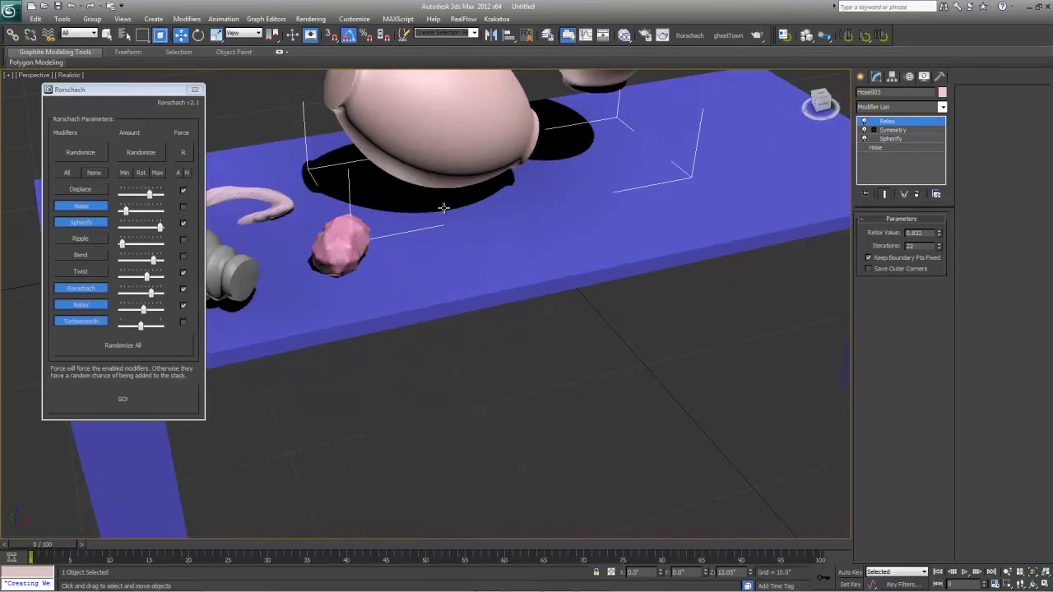
{"action": "middle_click_drag", "start_coordinate": [495, 152], "coordinate": [481, 259]}
{"action": "scroll", "coordinate": [481, 246], "scroll_direction": "down", "scroll_amount": 3}
Tip the twin vase-shaped object over and place it on the tabletop at about X 11, Y -0.2, Z 2.9 inches
{"action": "key", "text": "e"}
{"action": "left_click_drag", "start_coordinate": [461, 227], "coordinate": [468, 251]}
{"action": "key", "text": "w"}
{"action": "left_click_drag", "start_coordinate": [453, 202], "coordinate": [528, 266]}
{"action": "key", "text": "e"}
{"action": "key", "text": "w"}
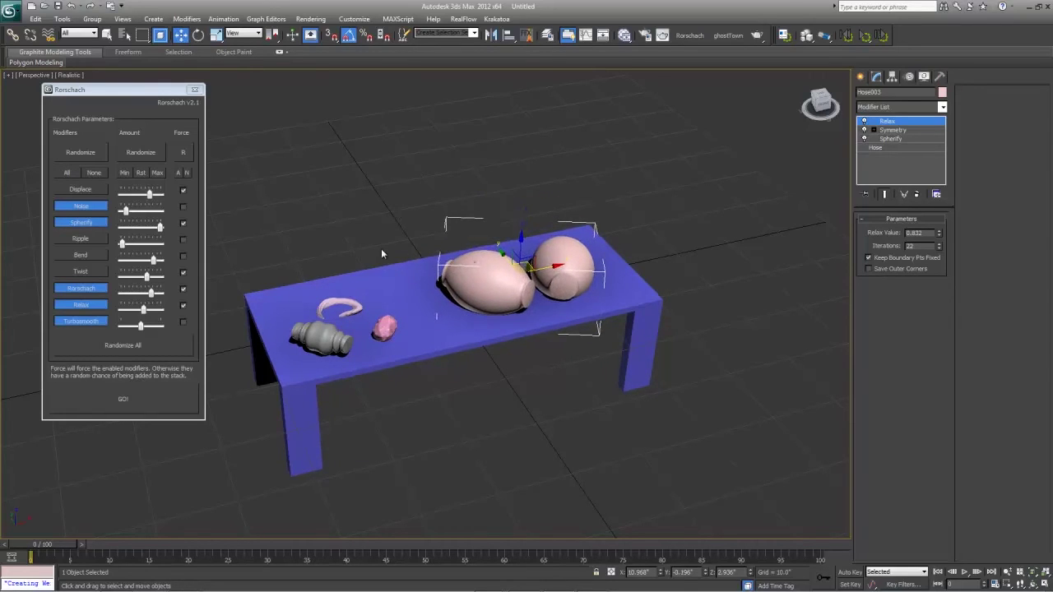
Select all four random objects on the tabletop, leaving the table out of the selection
{"action": "left_click", "coordinate": [268, 212]}
{"action": "left_click_drag", "start_coordinate": [410, 353], "coordinate": [411, 356]}
{"action": "left_click", "coordinate": [494, 282], "text": "ctrl"}
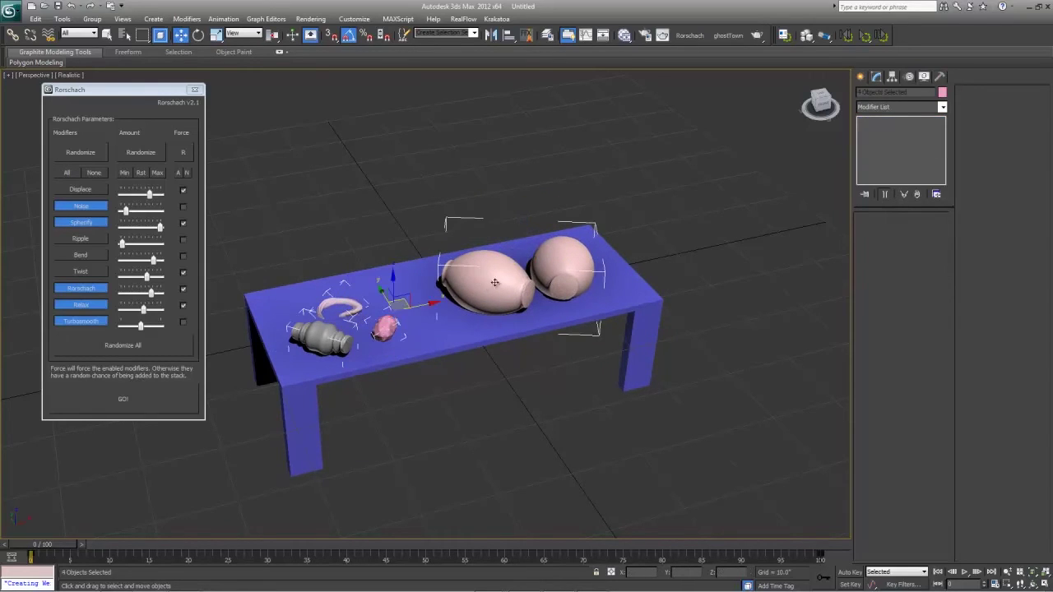
Open the Slate Material Editor, shrink its window and place it so that part of the table stays in view
{"action": "left_click", "coordinate": [625, 36]}
{"action": "left_click_drag", "start_coordinate": [628, 271], "coordinate": [436, 74]}
{"action": "left_click_drag", "start_coordinate": [256, 63], "coordinate": [592, 212]}
{"action": "left_click_drag", "start_coordinate": [657, 216], "coordinate": [437, 94]}
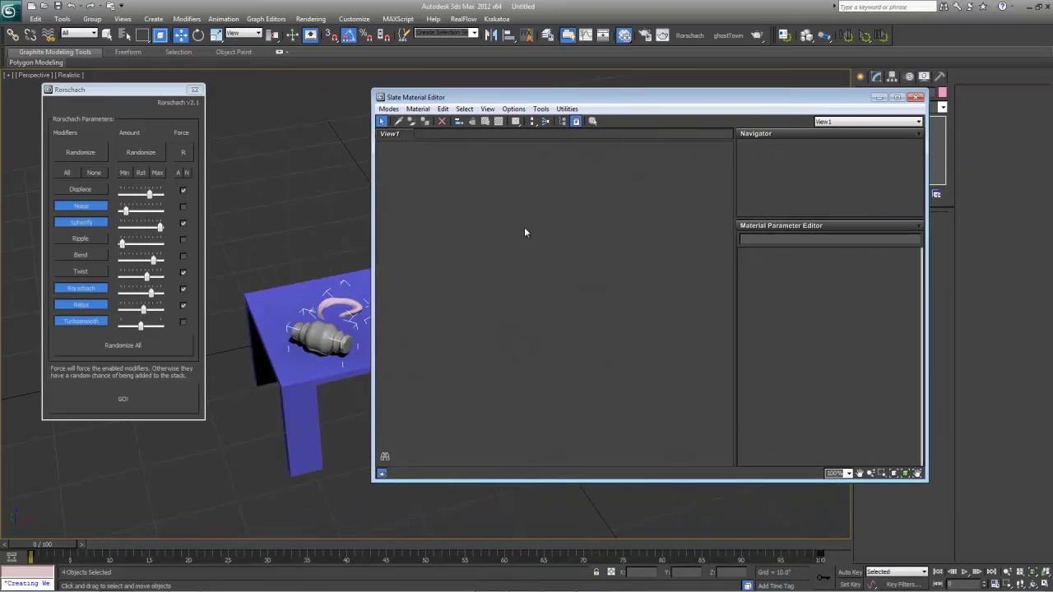
{"action": "right_click", "coordinate": [525, 229]}
{"action": "mouse_move", "coordinate": [547, 237]}
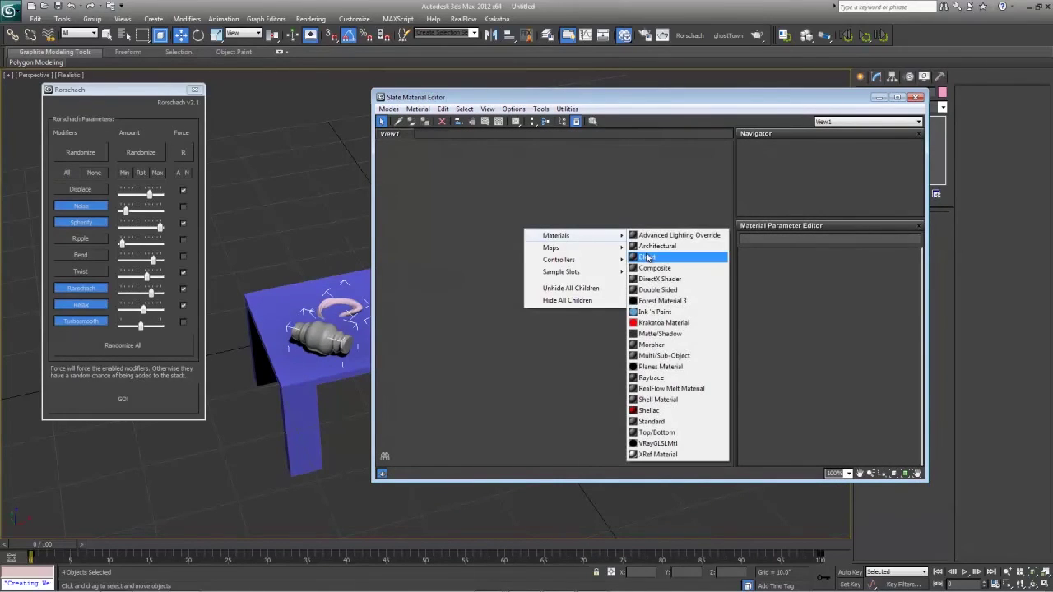
{"action": "left_click", "coordinate": [636, 201]}
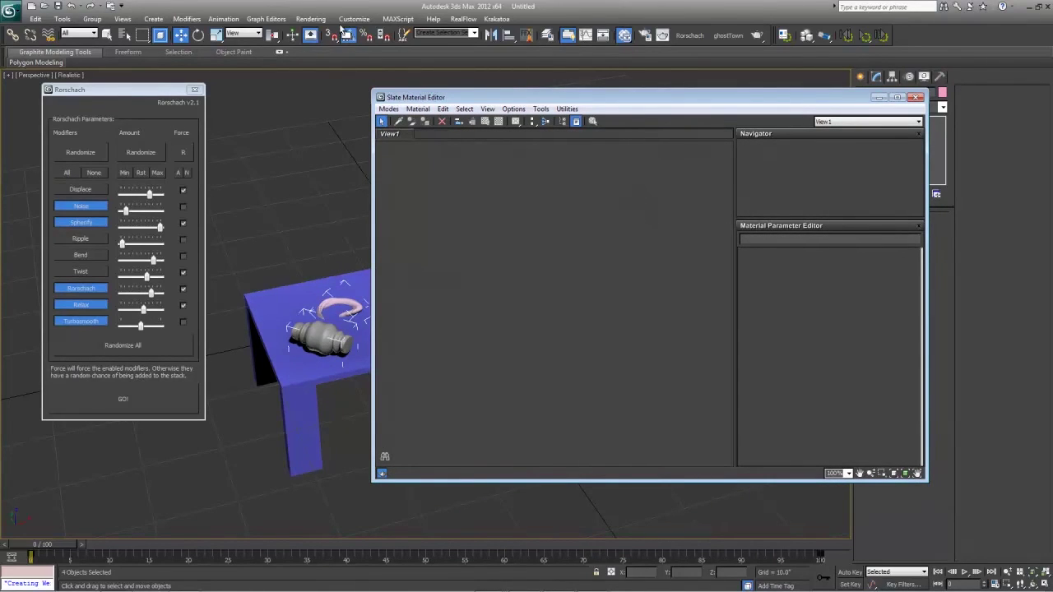
Assign mental ray Renderer as the production renderer in Render Setup and close the dialog
{"action": "left_click", "coordinate": [405, 20]}
{"action": "mouse_move", "coordinate": [317, 22]}
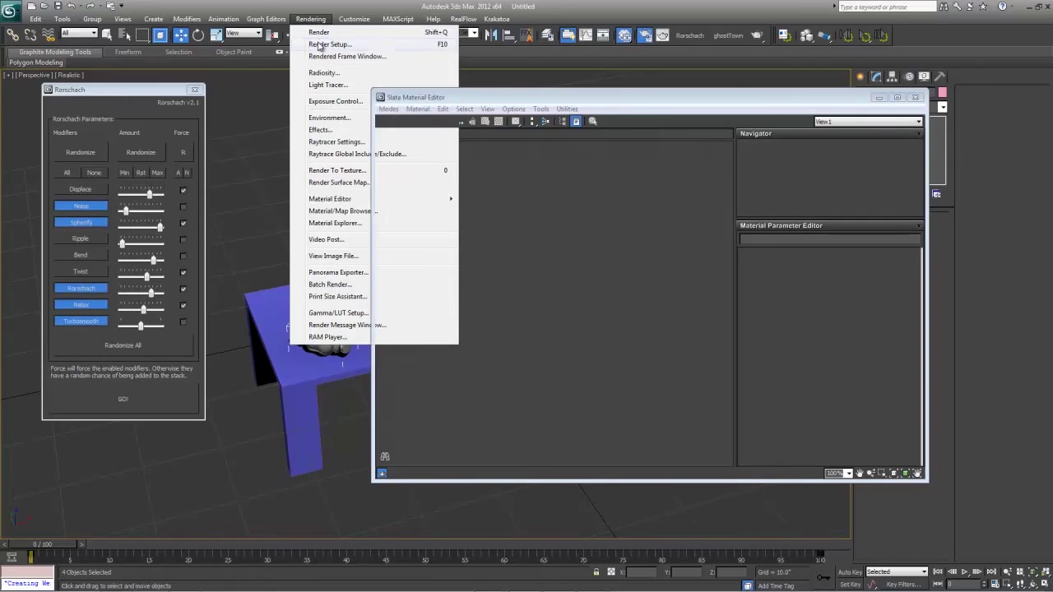
{"action": "left_click", "coordinate": [320, 43]}
{"action": "scroll", "coordinate": [513, 194], "scroll_direction": "down", "scroll_amount": 2}
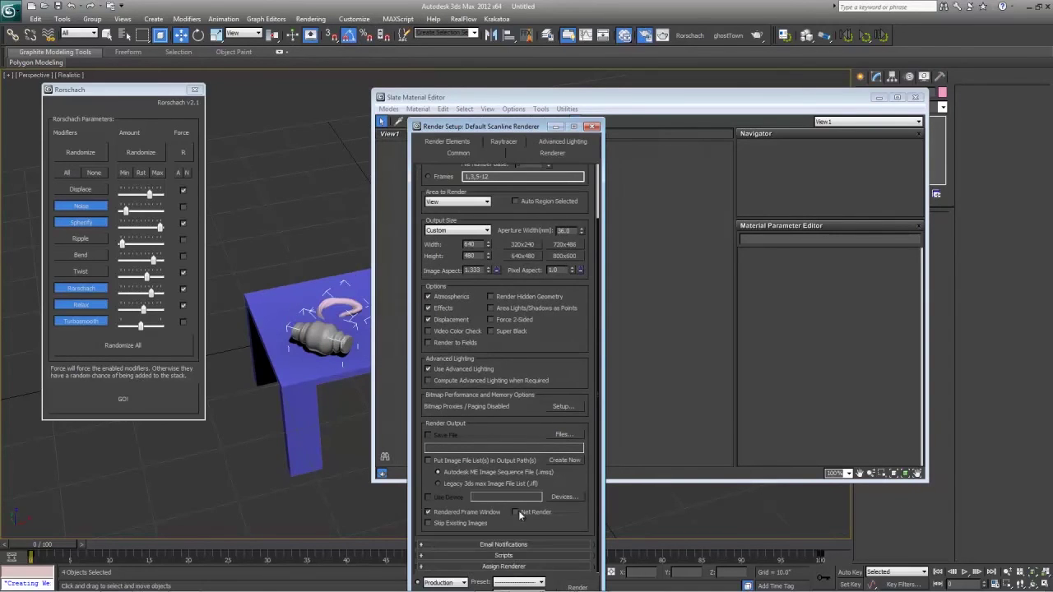
{"action": "left_click", "coordinate": [523, 566]}
{"action": "left_click", "coordinate": [566, 518]}
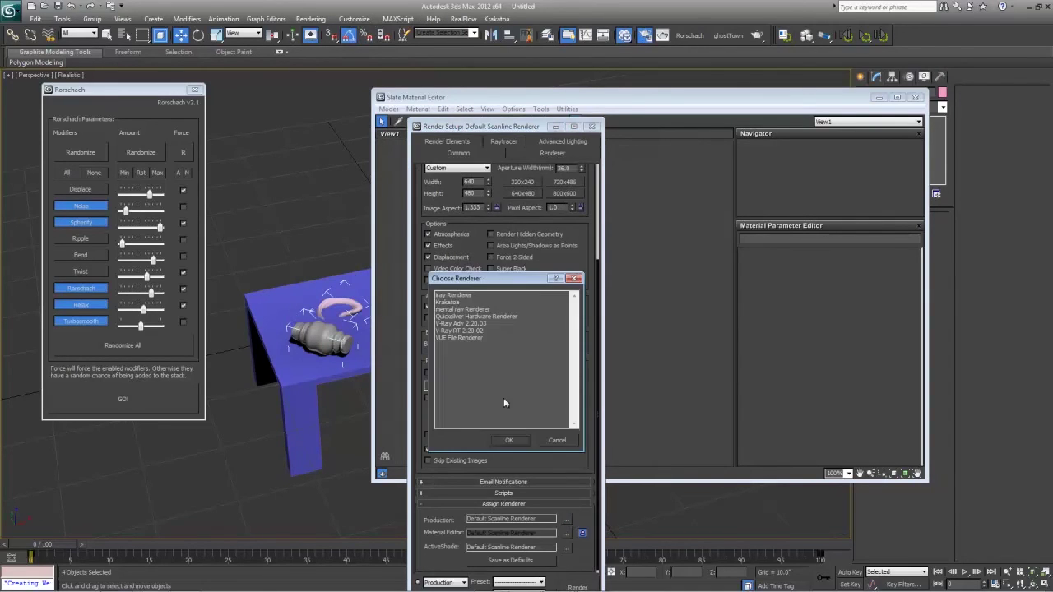
{"action": "double_click", "coordinate": [451, 309]}
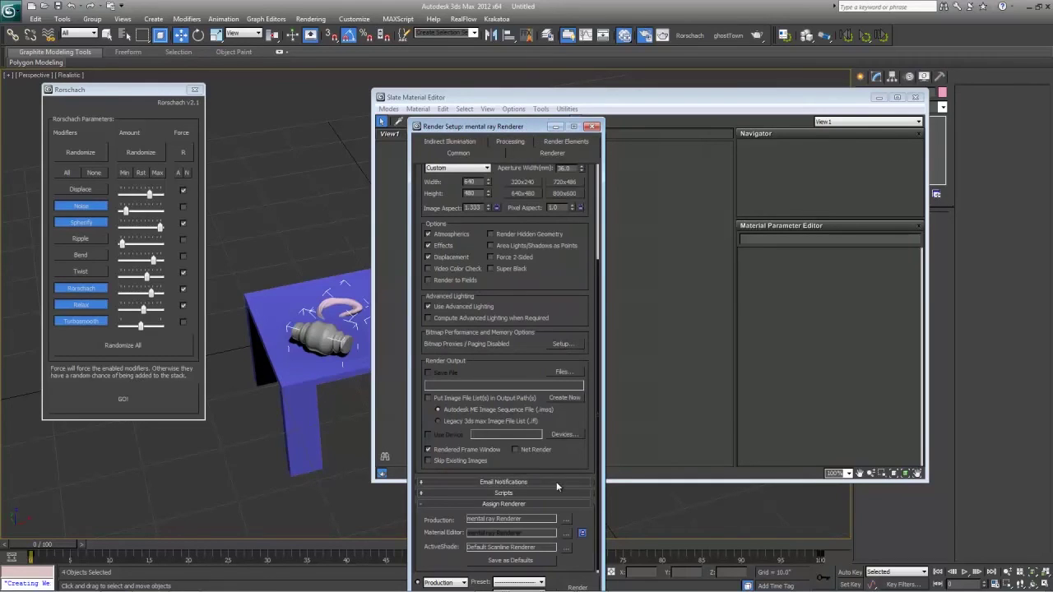
{"action": "left_click", "coordinate": [590, 127]}
Add a mental ray Arch & Design material to the material view and open its parameters
{"action": "right_click", "coordinate": [589, 215]}
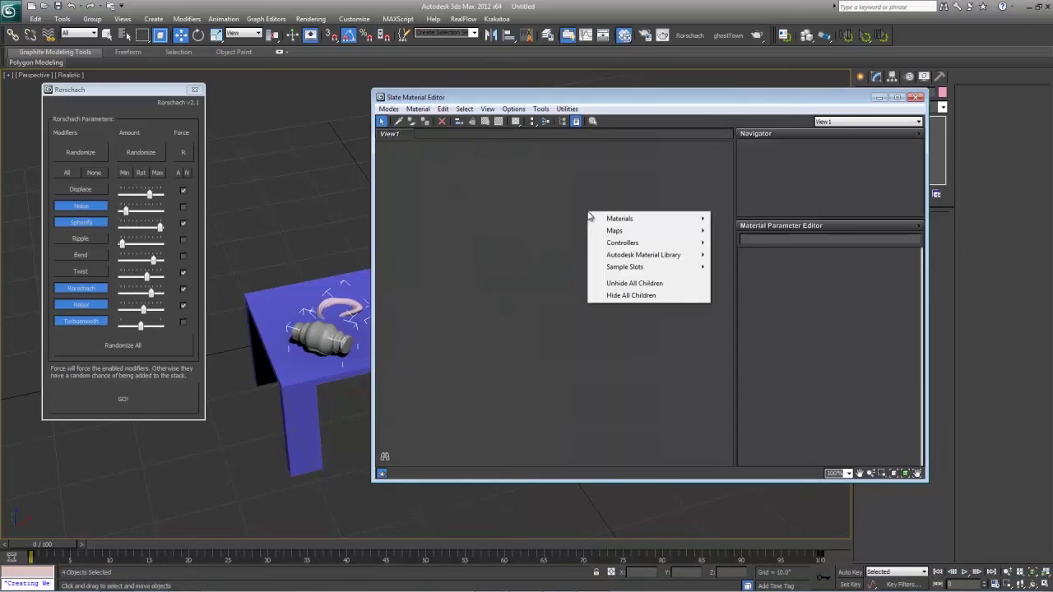
{"action": "mouse_move", "coordinate": [618, 217]}
{"action": "mouse_move", "coordinate": [736, 229]}
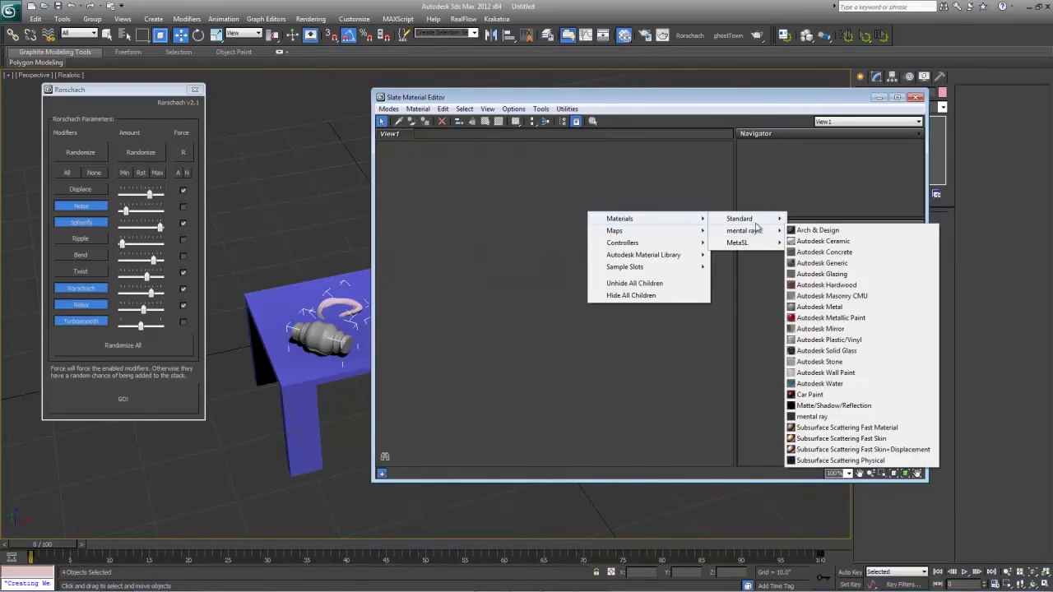
{"action": "left_click", "coordinate": [827, 228]}
{"action": "left_click_drag", "start_coordinate": [588, 219], "coordinate": [558, 186]}
{"action": "double_click", "coordinate": [564, 188]}
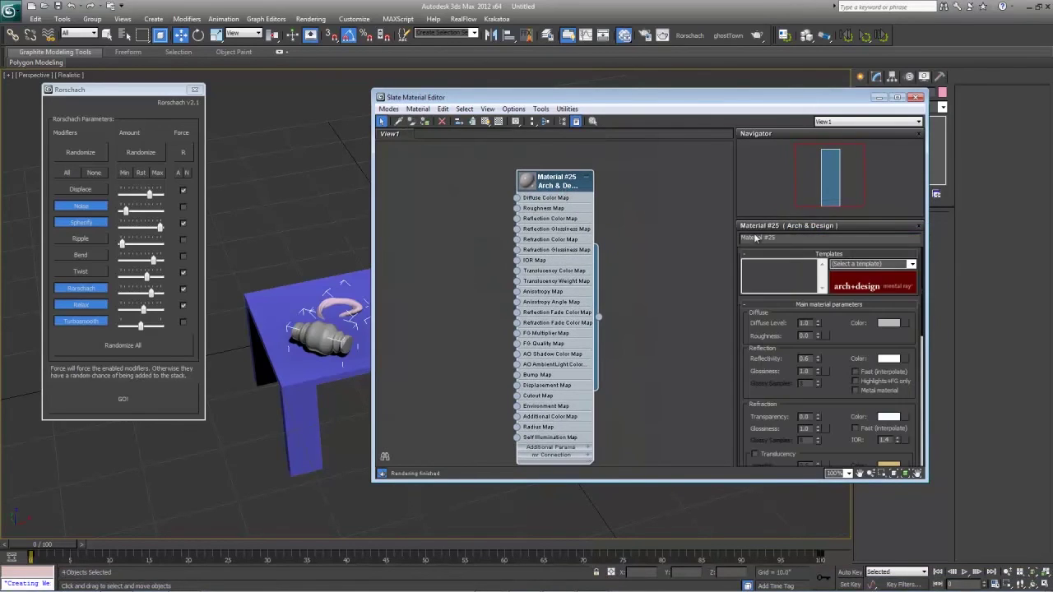
Apply the Glass (Physical) template to the Arch & Design material and assign it to the four selected objects
{"action": "left_click", "coordinate": [903, 264]}
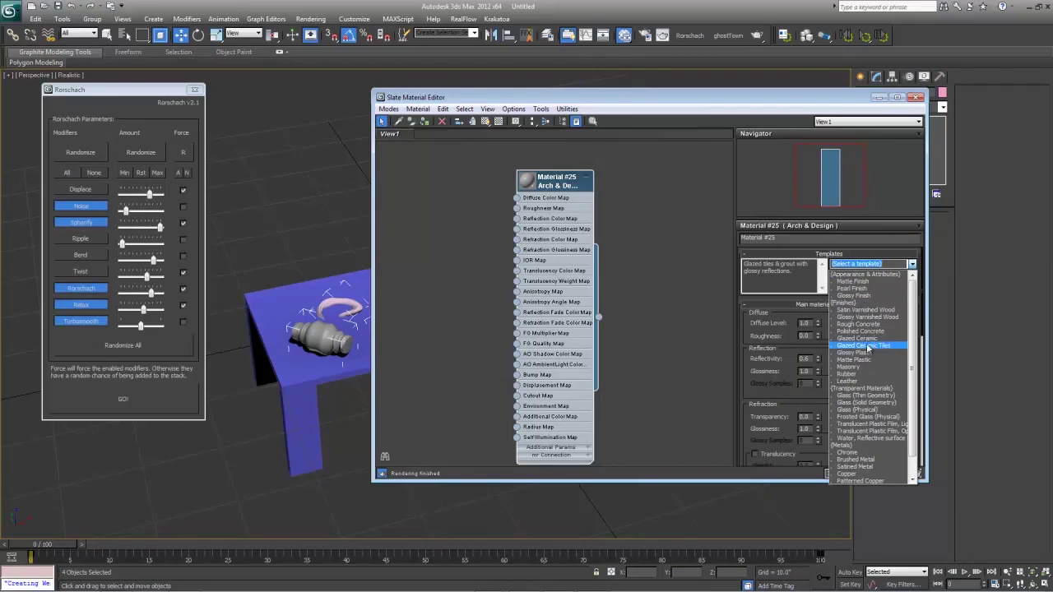
{"action": "left_click", "coordinate": [857, 410]}
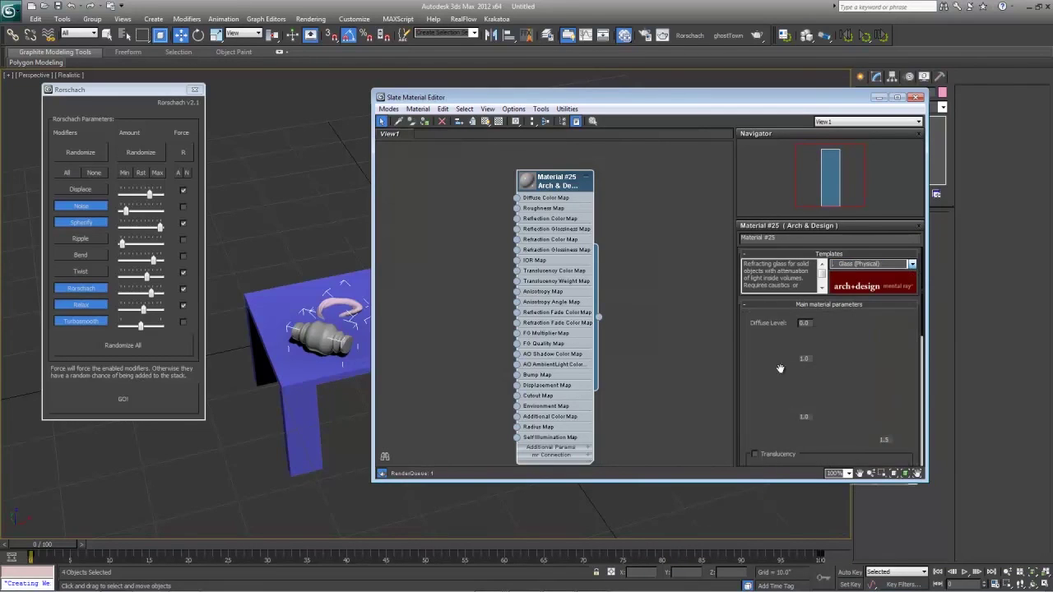
{"action": "left_click", "coordinate": [425, 122]}
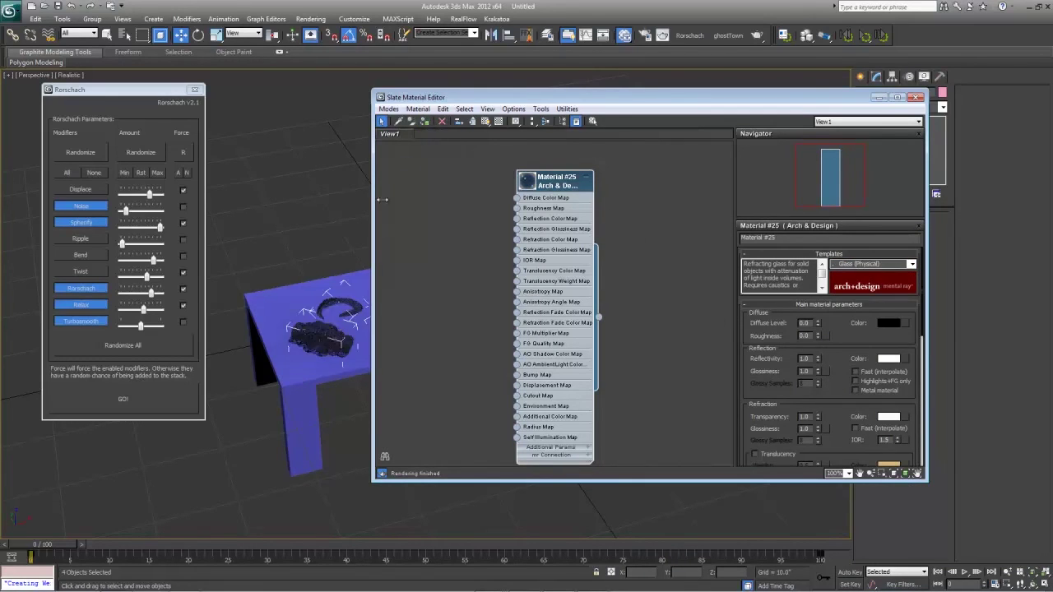
With the table selected, duplicate the glass material node and apply the Matte Finish template to the copy
{"action": "middle_click_drag", "start_coordinate": [346, 288], "coordinate": [273, 285]}
{"action": "left_click", "coordinate": [306, 274]}
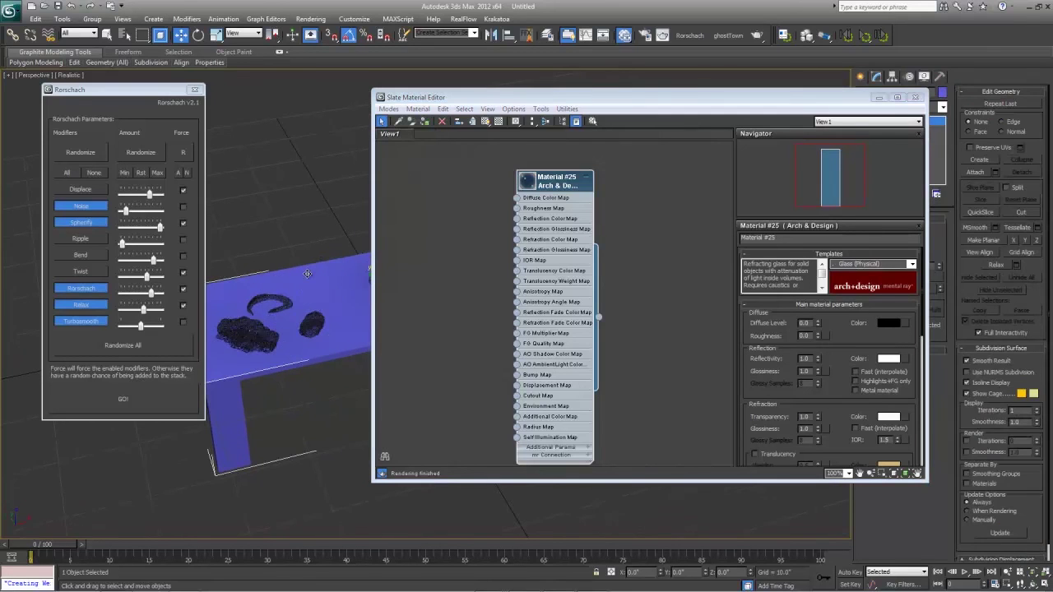
{"action": "left_click_drag", "start_coordinate": [540, 183], "coordinate": [430, 182], "text": "shift"}
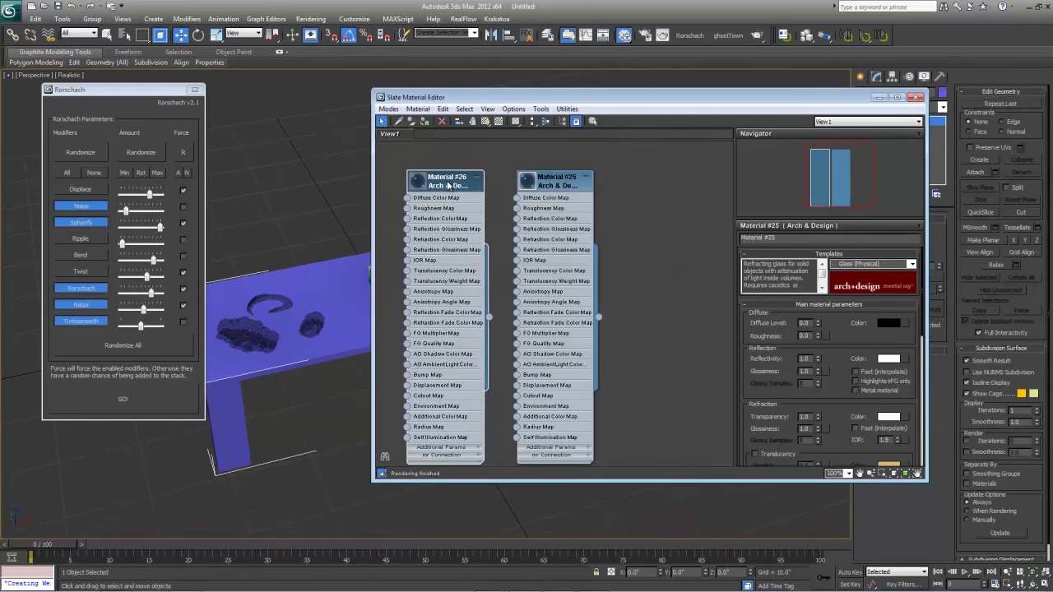
{"action": "left_click", "coordinate": [912, 264]}
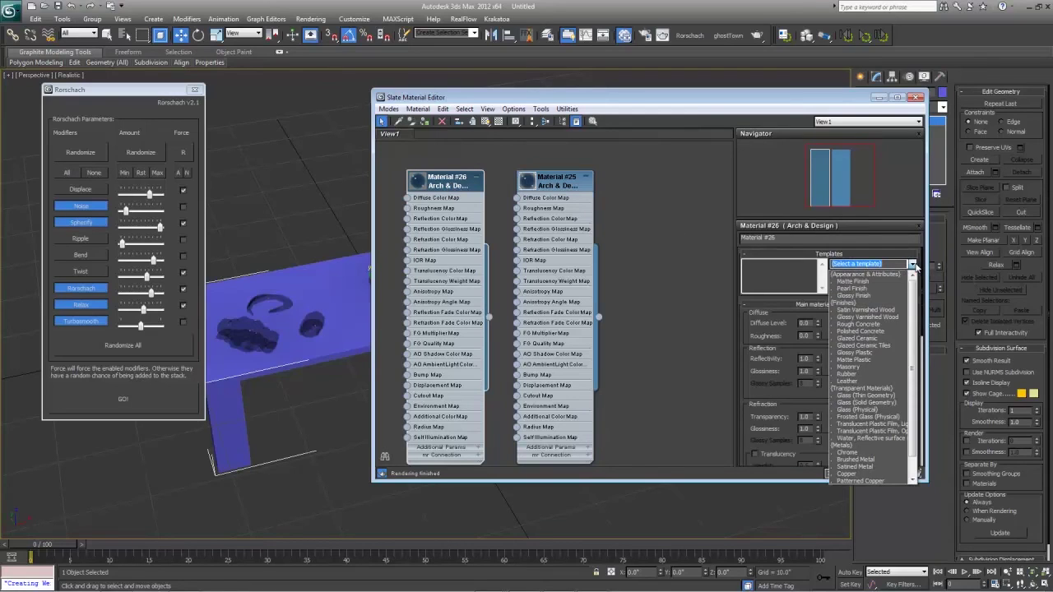
{"action": "left_click", "coordinate": [852, 281]}
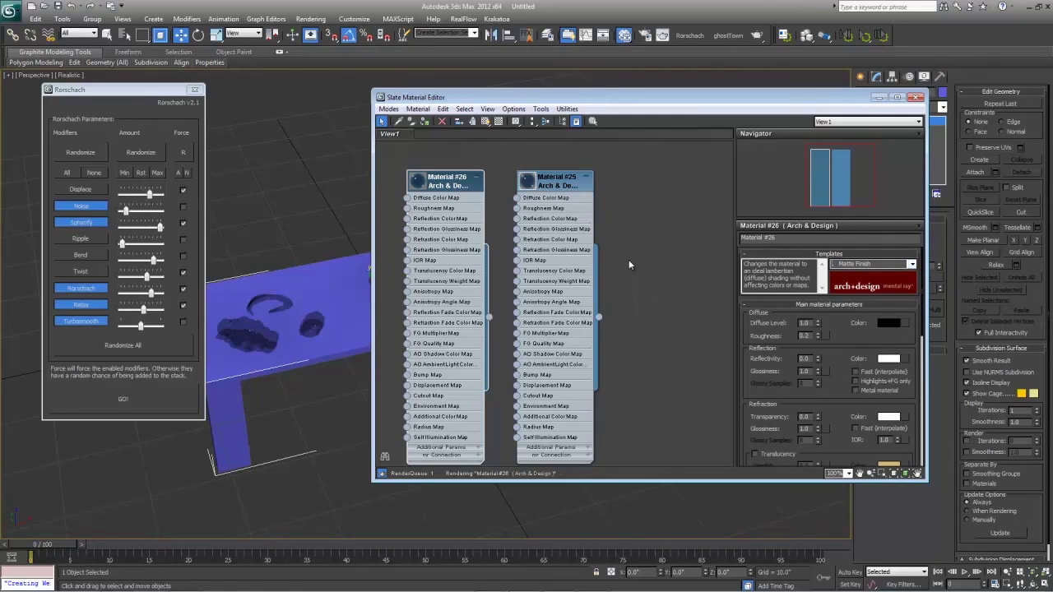
Set the matte material's diffuse color to gray and assign the material to the table
{"action": "left_click", "coordinate": [888, 323]}
{"action": "left_click_drag", "start_coordinate": [317, 111], "coordinate": [318, 97]}
{"action": "left_click", "coordinate": [402, 160]}
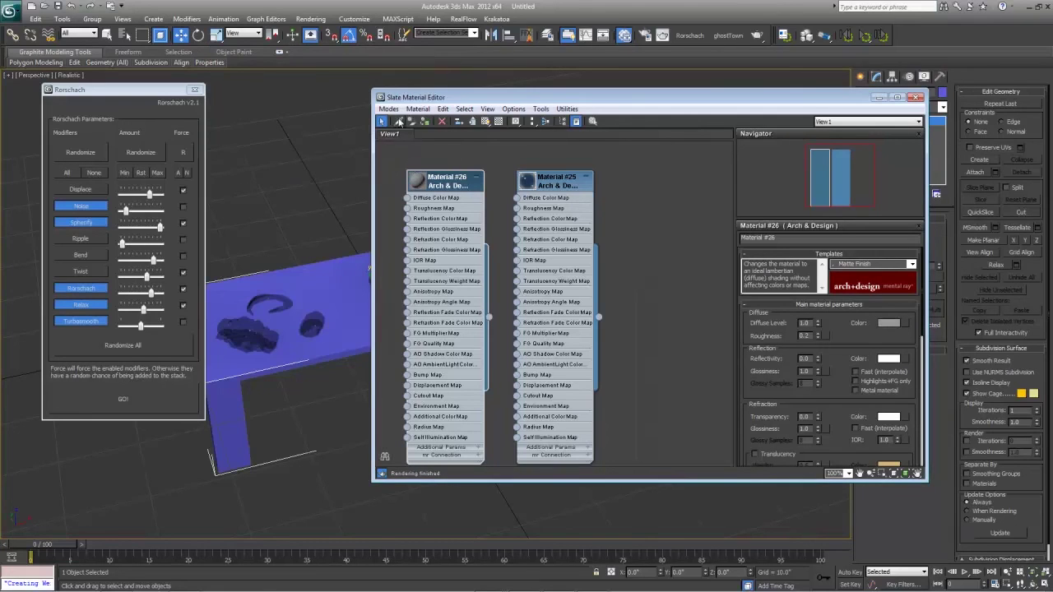
{"action": "left_click", "coordinate": [427, 122]}
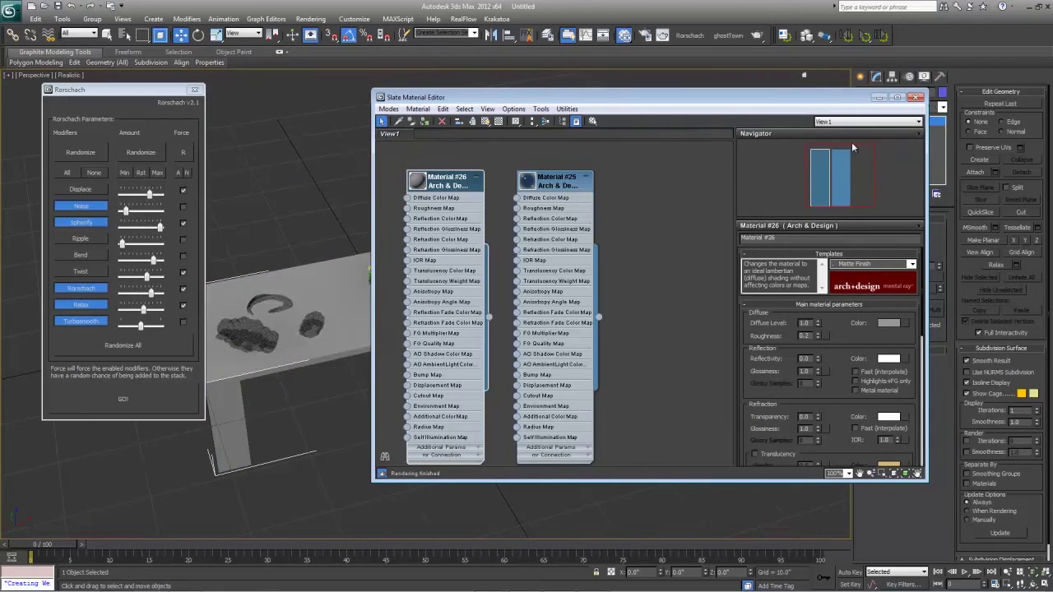
Close the material editor and the Rorschach dialog, frame the whole table in the perspective view, and make a test render
{"action": "left_click", "coordinate": [915, 99]}
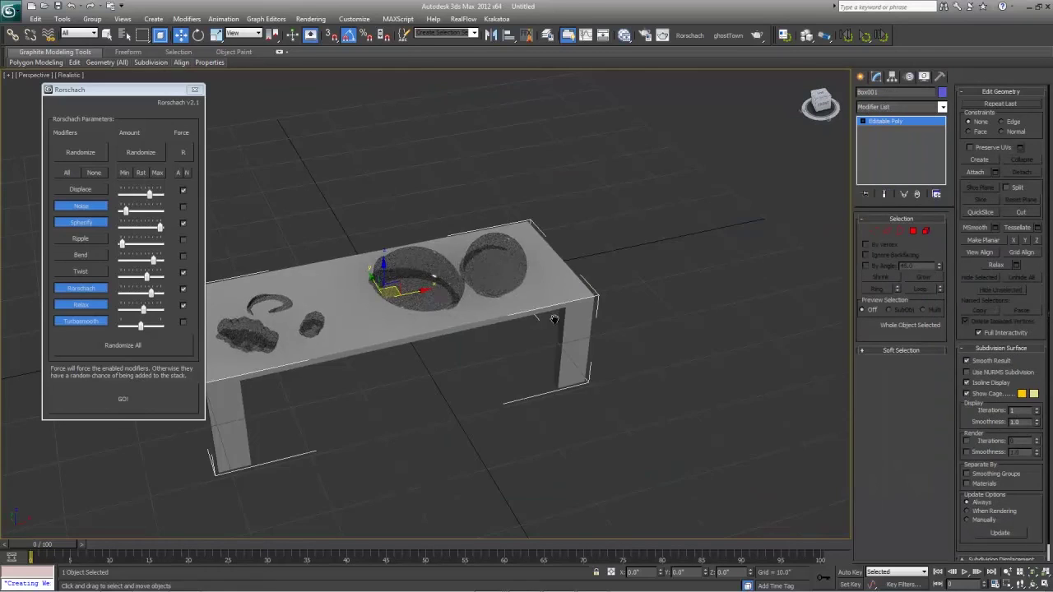
{"action": "scroll", "coordinate": [613, 319], "scroll_direction": "up", "scroll_amount": 3}
{"action": "scroll", "coordinate": [621, 320], "scroll_direction": "down", "scroll_amount": 3}
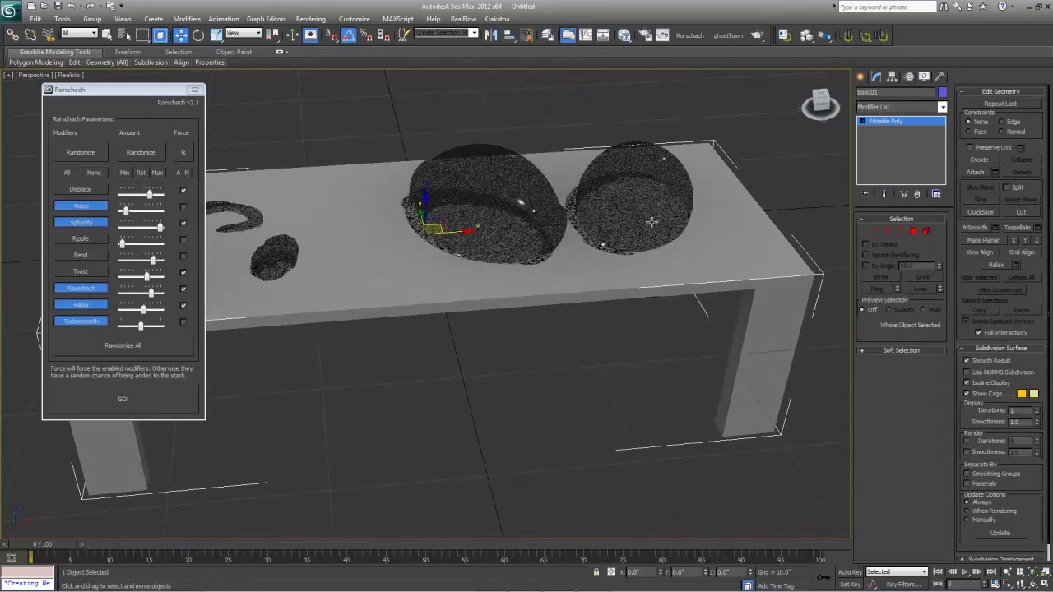
{"action": "left_click", "coordinate": [195, 89]}
{"action": "middle_click_drag", "start_coordinate": [325, 101], "coordinate": [335, 113], "text": "alt"}
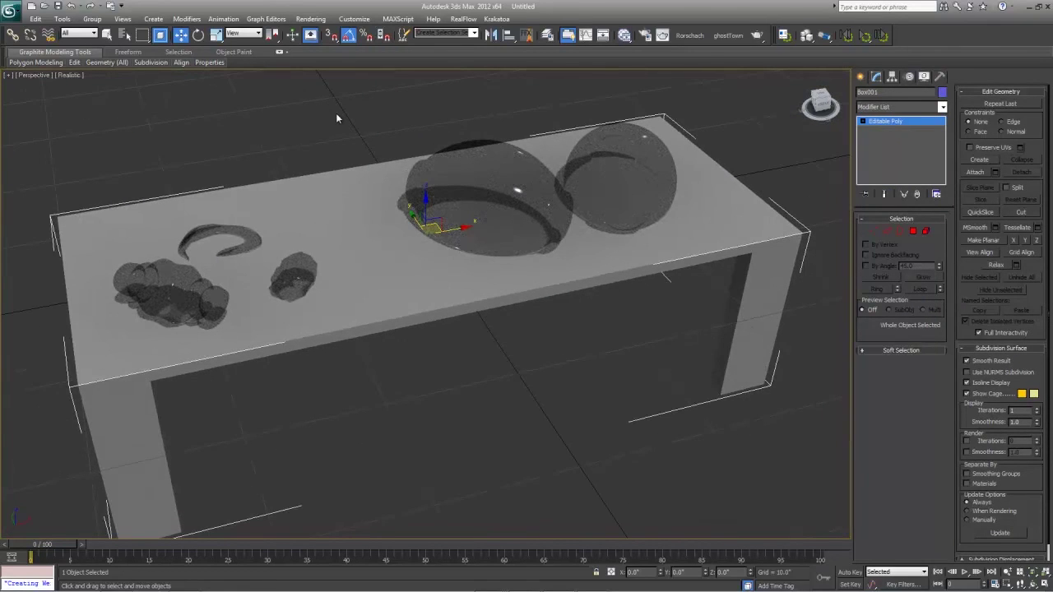
{"action": "key", "text": "shift+q"}
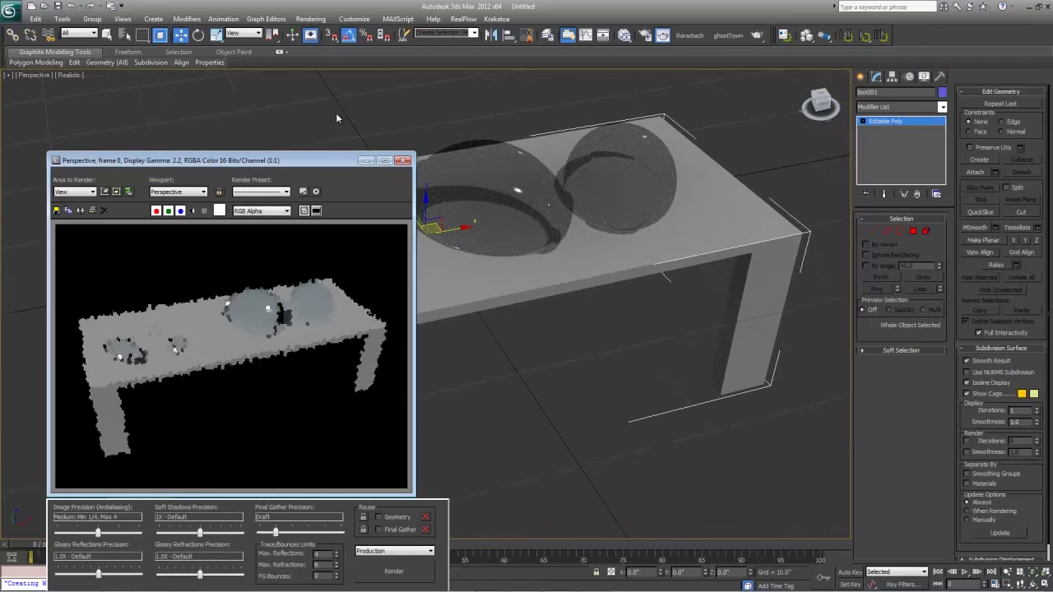
{"action": "left_click", "coordinate": [406, 163]}
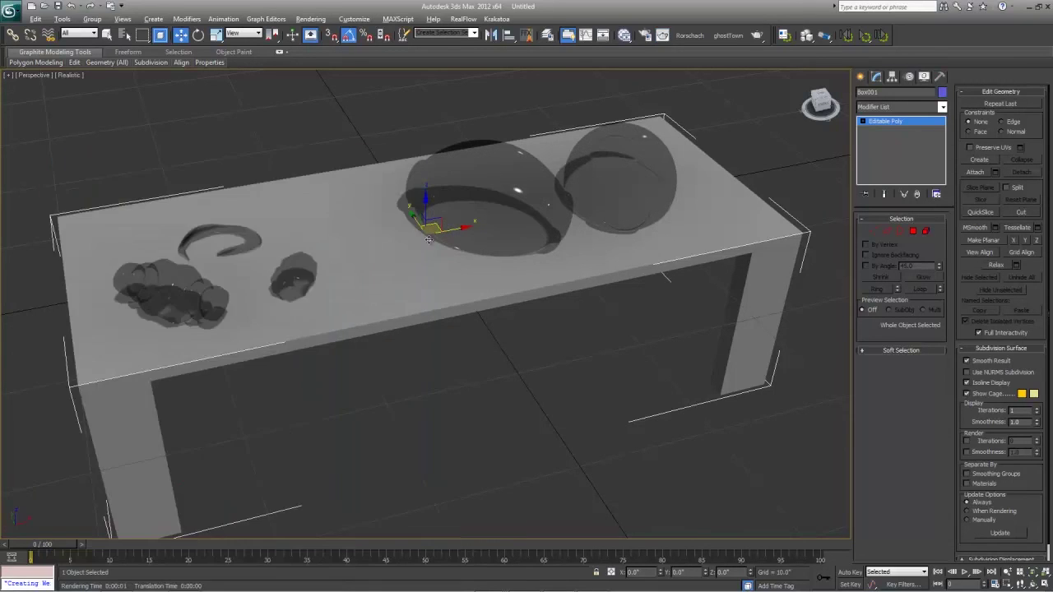
Deselect the table, reopen the Rorschach script, randomize all its parameters twice, and generate a new random shape
{"action": "middle_click_drag", "start_coordinate": [406, 215], "coordinate": [336, 244], "text": "alt"}
{"action": "left_click", "coordinate": [332, 191]}
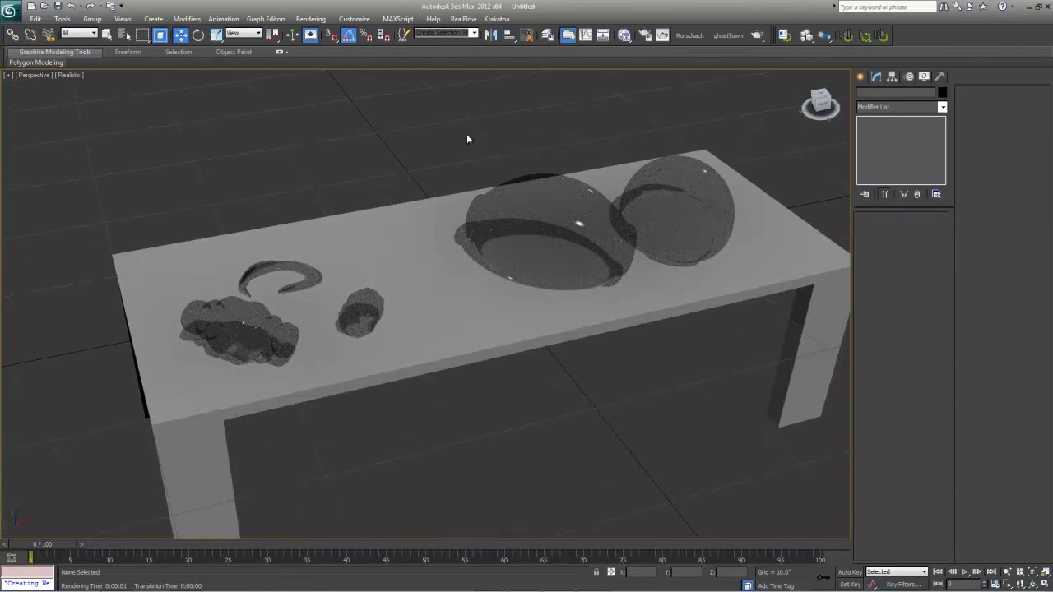
{"action": "left_click", "coordinate": [691, 36]}
{"action": "left_click", "coordinate": [124, 345]}
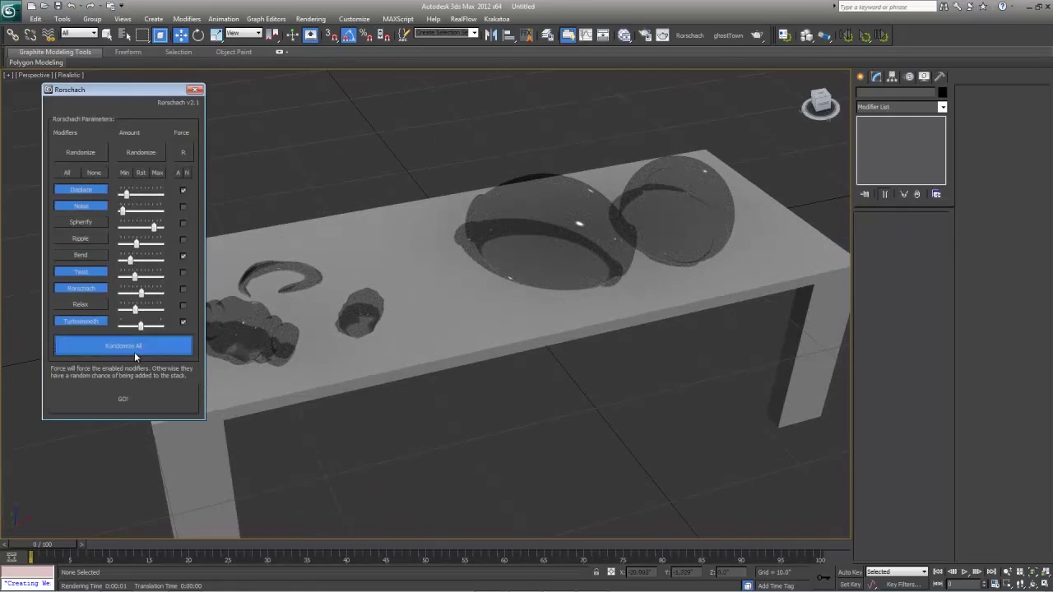
{"action": "left_click", "coordinate": [124, 346]}
{"action": "left_click", "coordinate": [137, 403]}
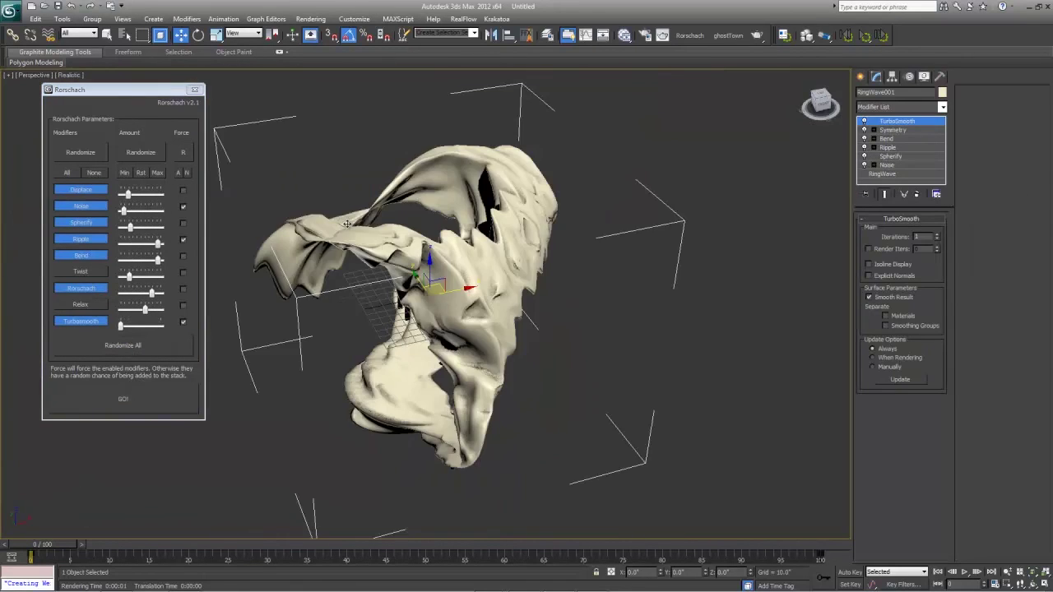
{"action": "middle_click_drag", "start_coordinate": [382, 239], "coordinate": [365, 205], "text": "alt"}
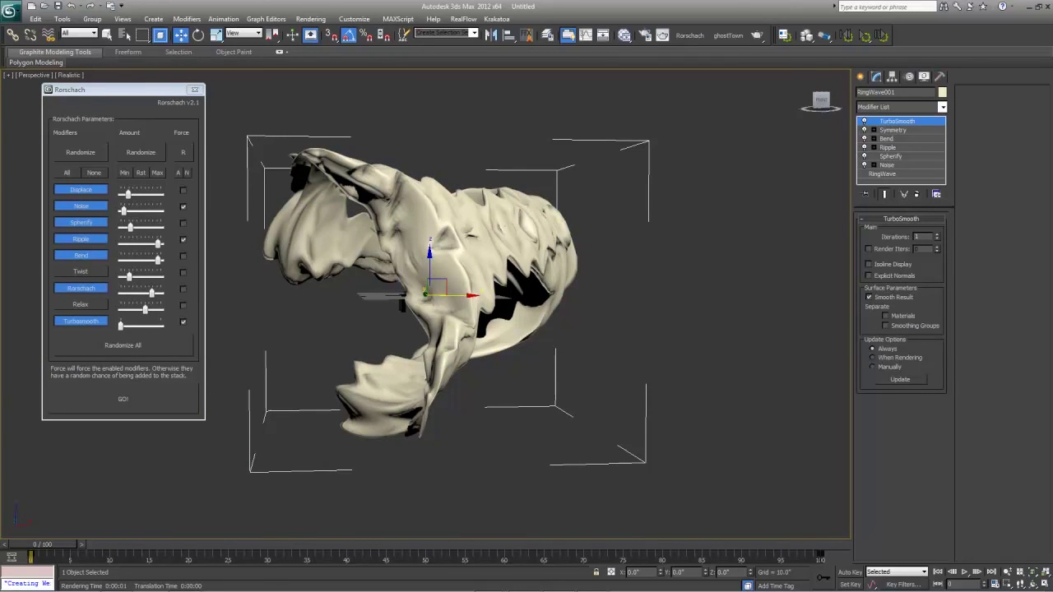